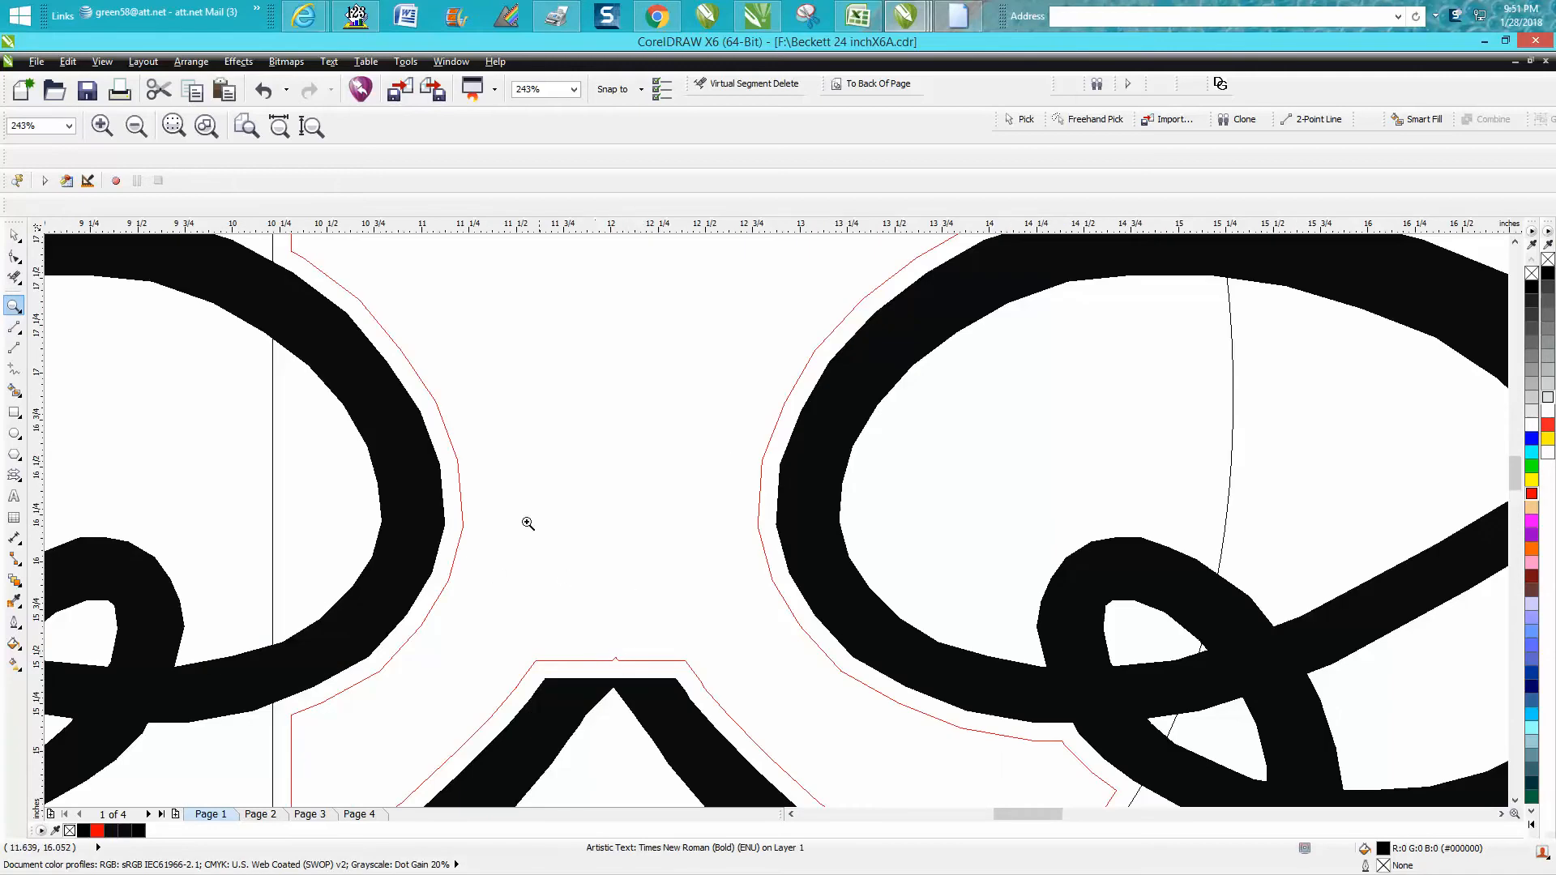
Step: Examine the red contour and faceted edges around the centre peak of the upper scroll in the page's design
drag(401, 450, 799, 566)
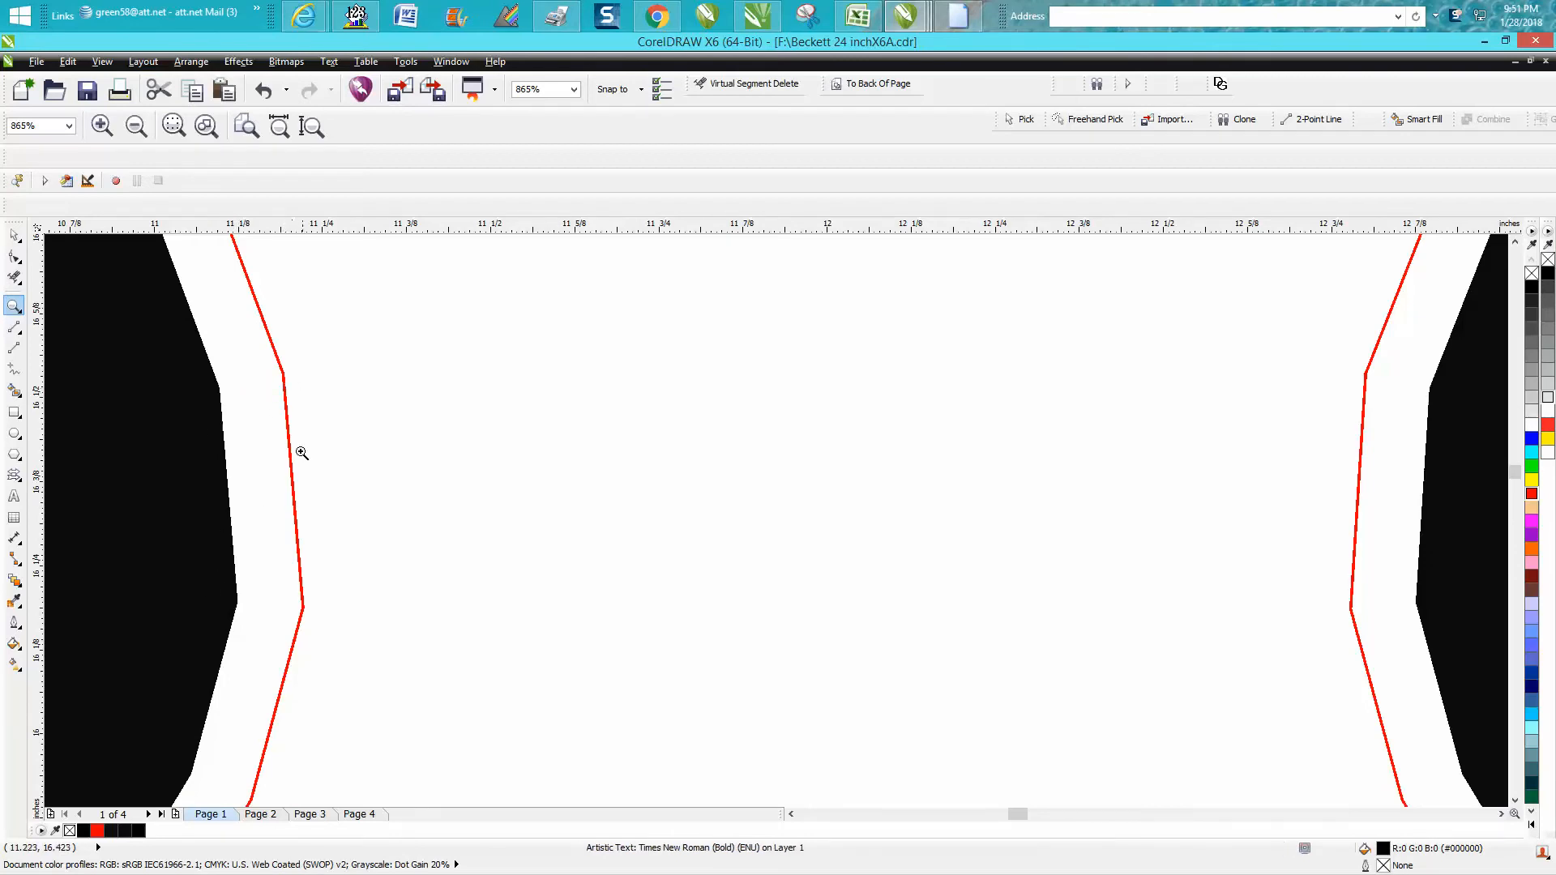
scroll(300, 453, down, 4)
drag(356, 561, 542, 647)
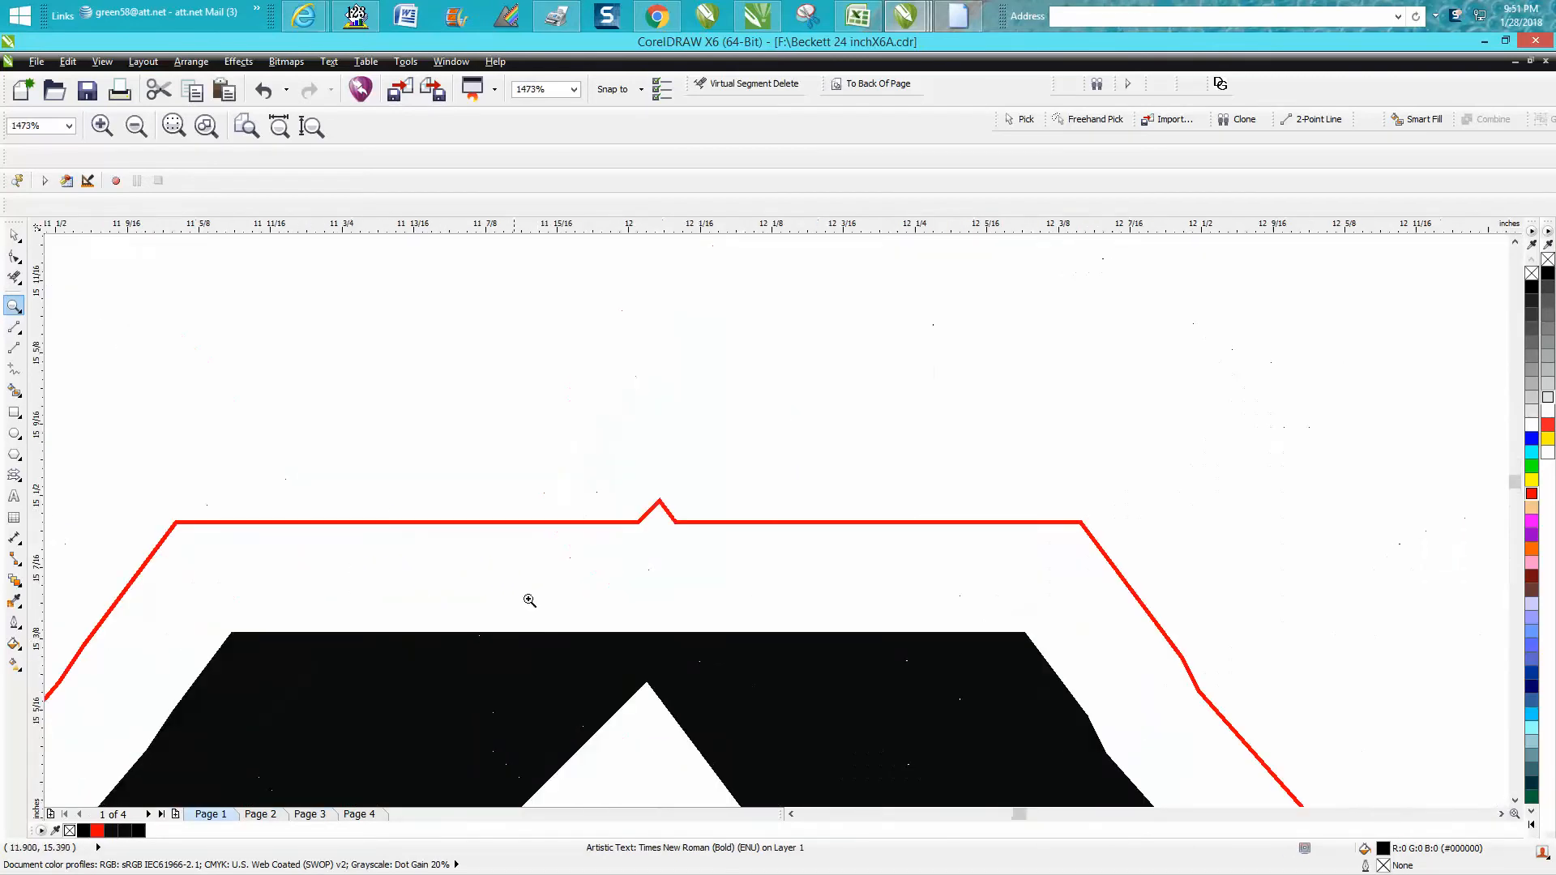
click(15, 258)
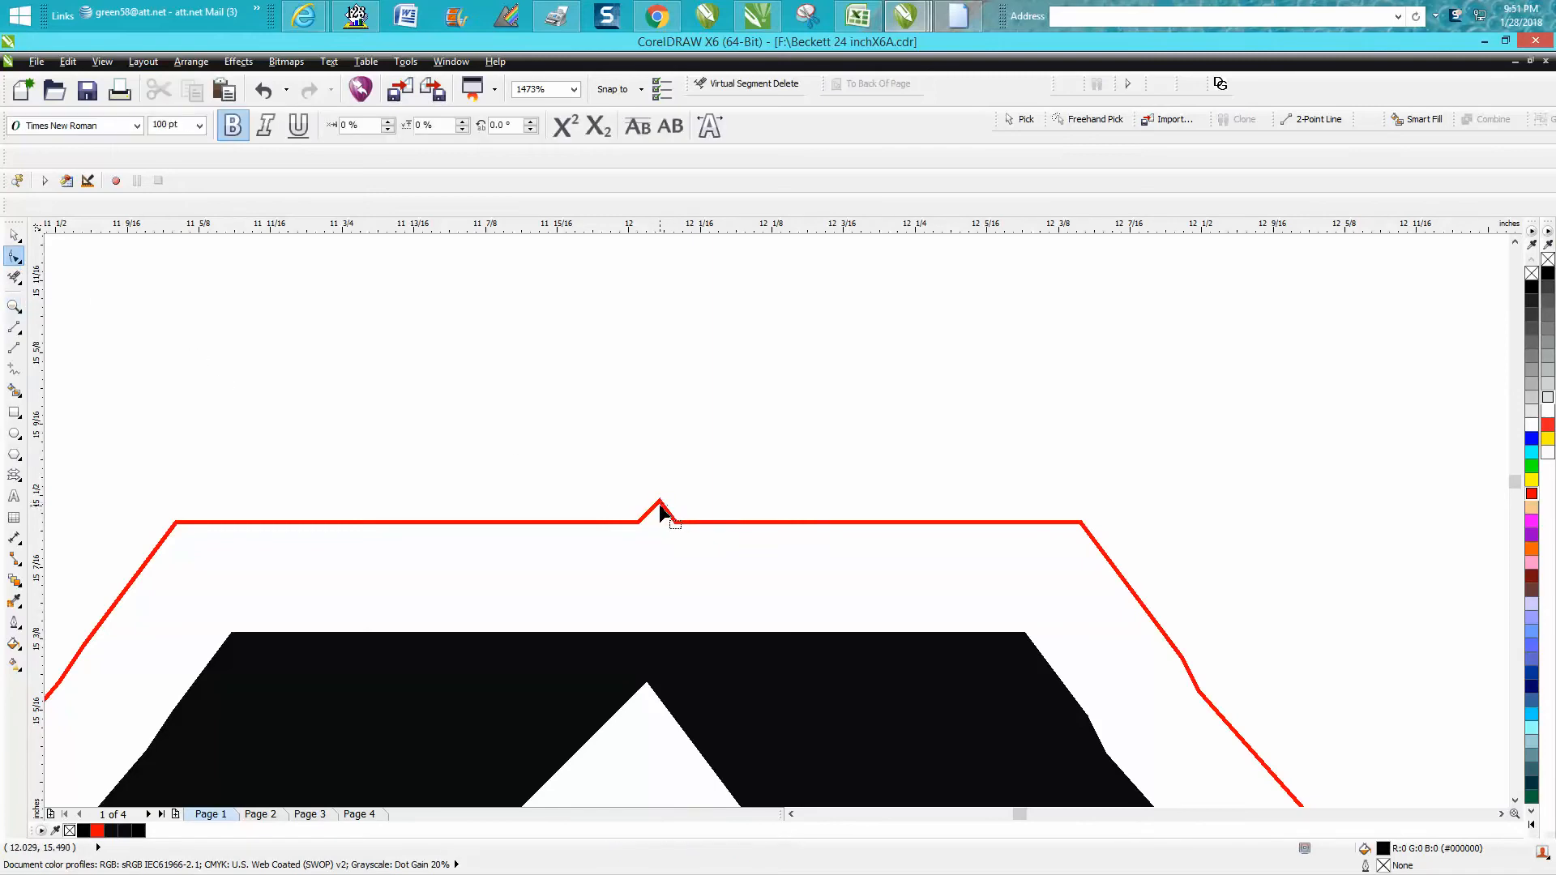
key(space)
click(582, 524)
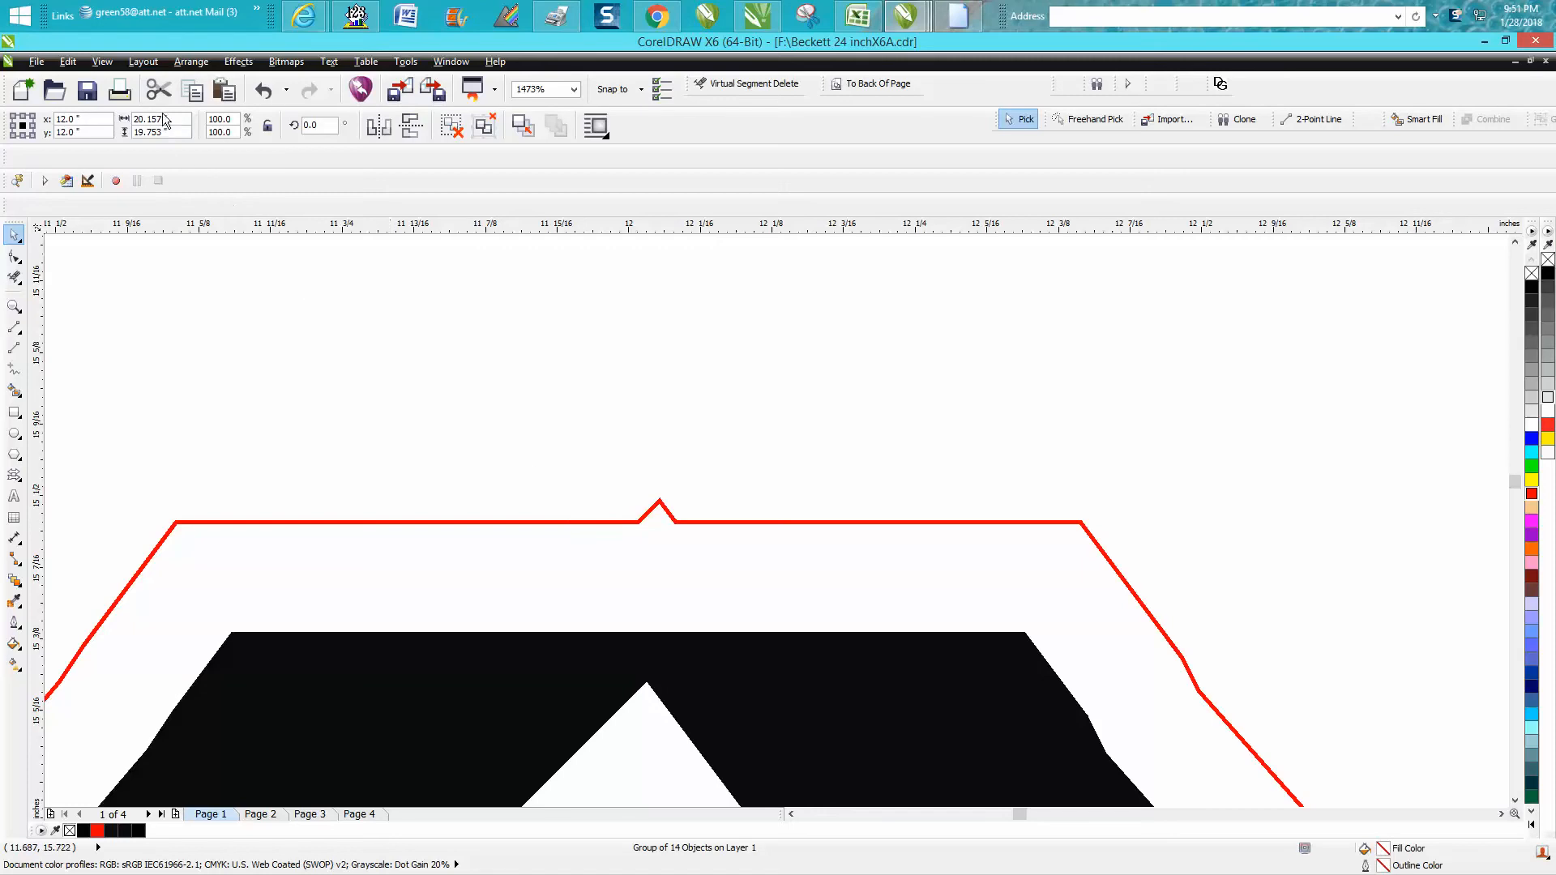
scroll(672, 400, down, 1)
scroll(937, 440, down, 1)
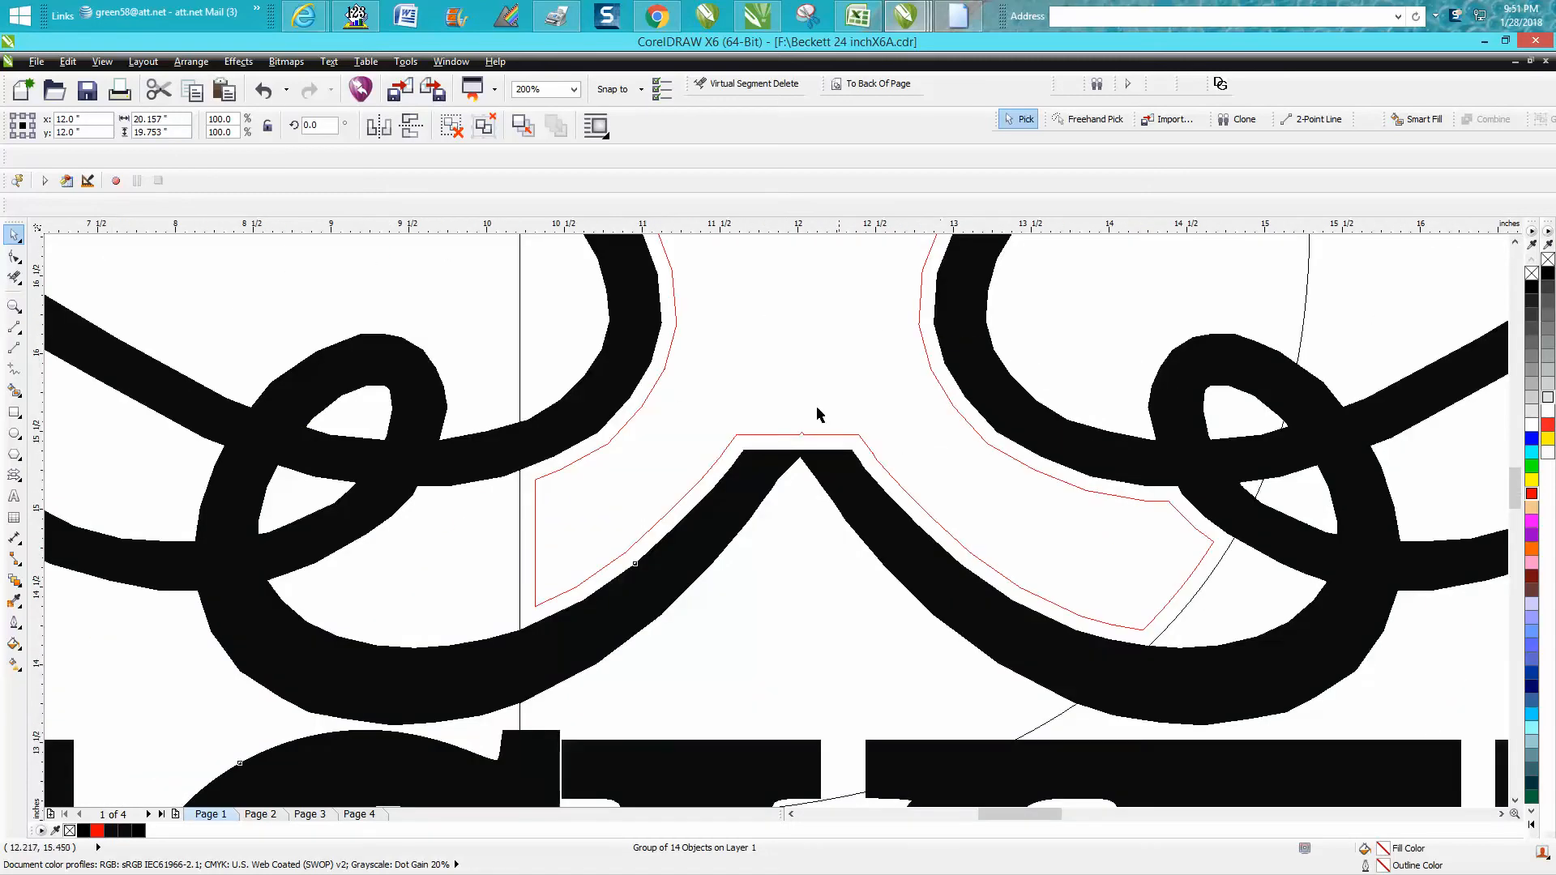
scroll(771, 435, down, 3)
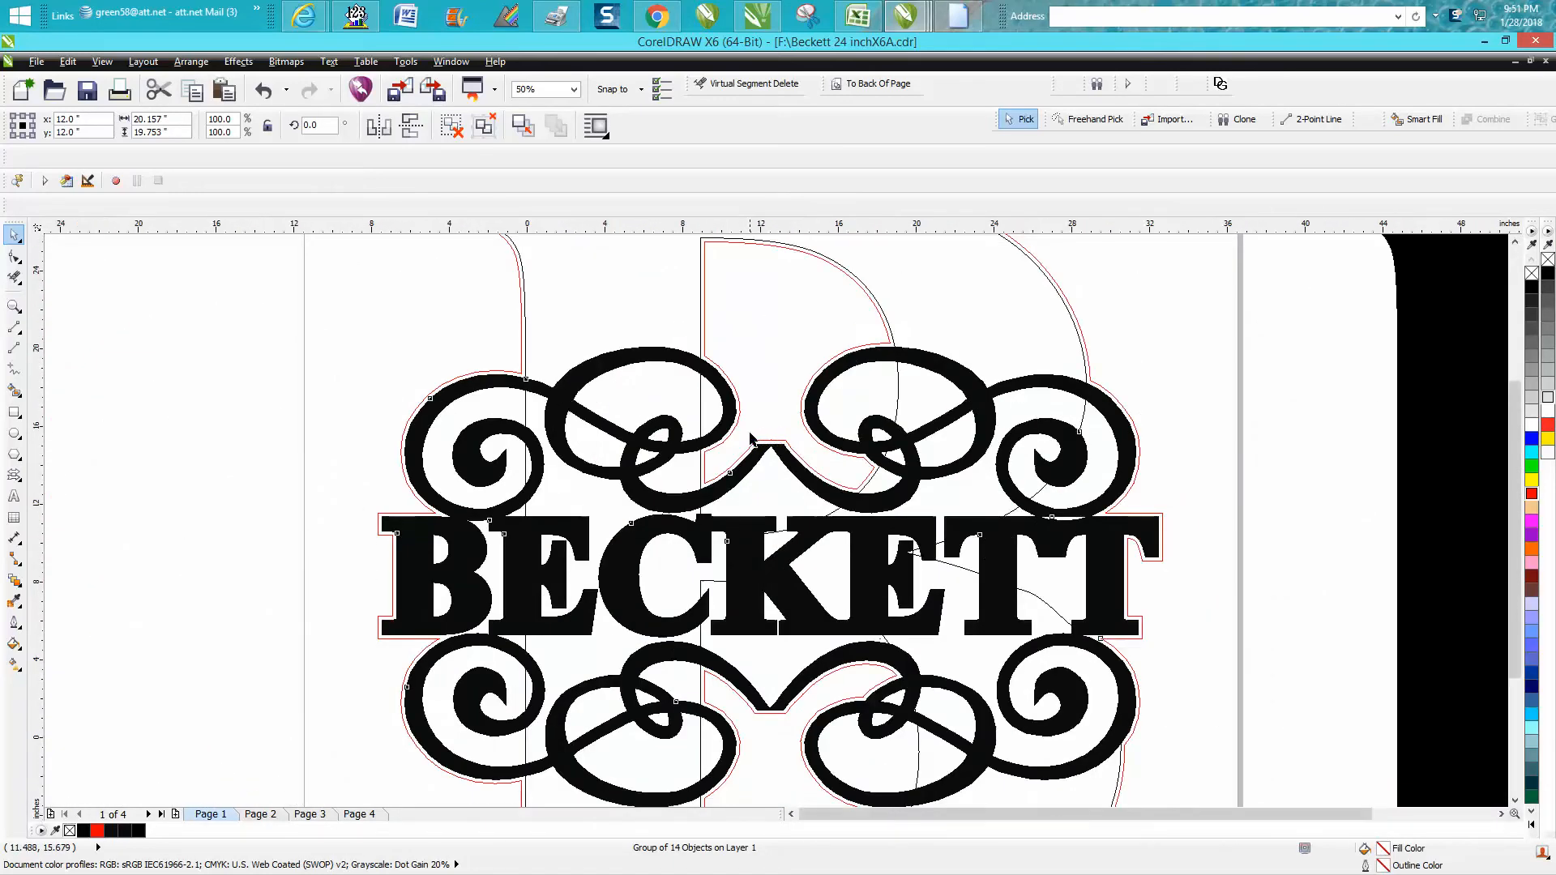
Step: Examine the scroll curves and the red contour around the centre peak in the copy beyond the solid black B
click(14, 305)
drag(1483, 452, 1498, 458)
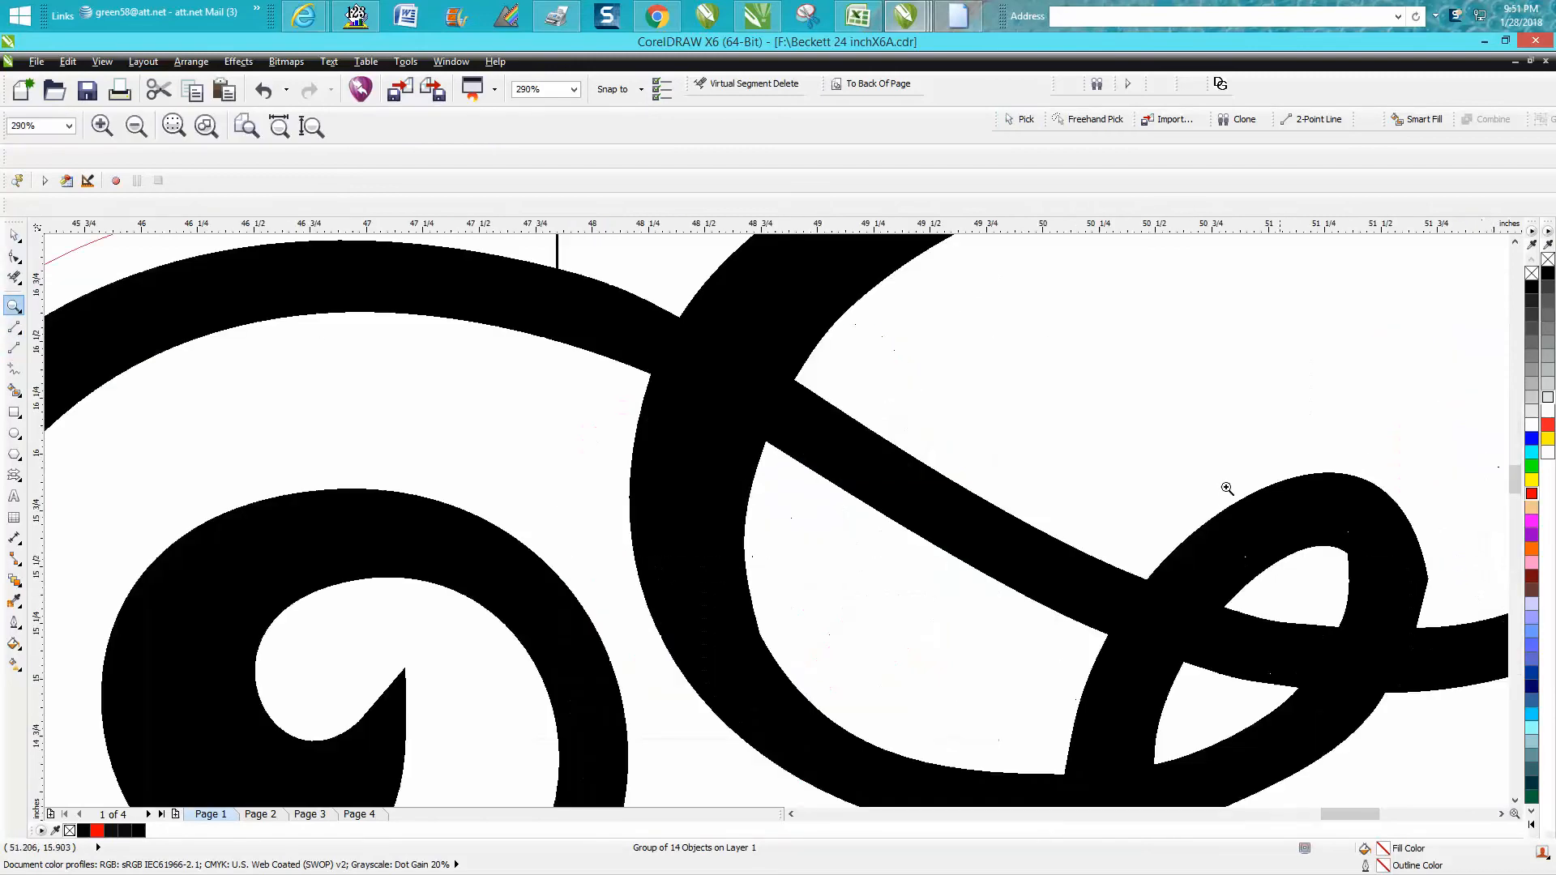
scroll(1090, 492, down, 2)
drag(1219, 481, 1430, 601)
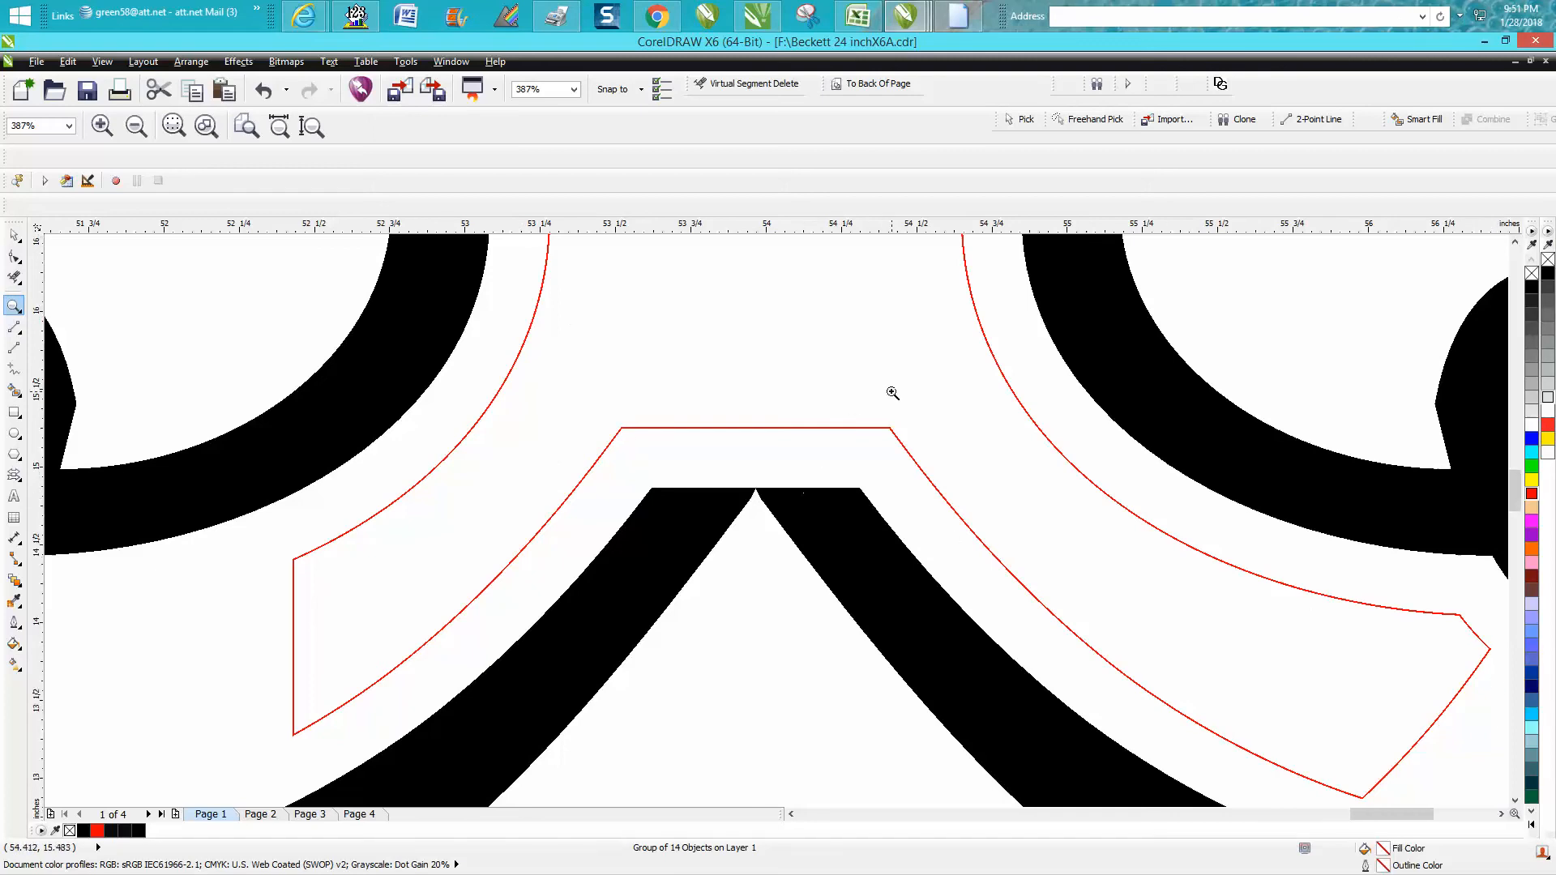
scroll(892, 392, down, 3)
scroll(896, 456, down, 3)
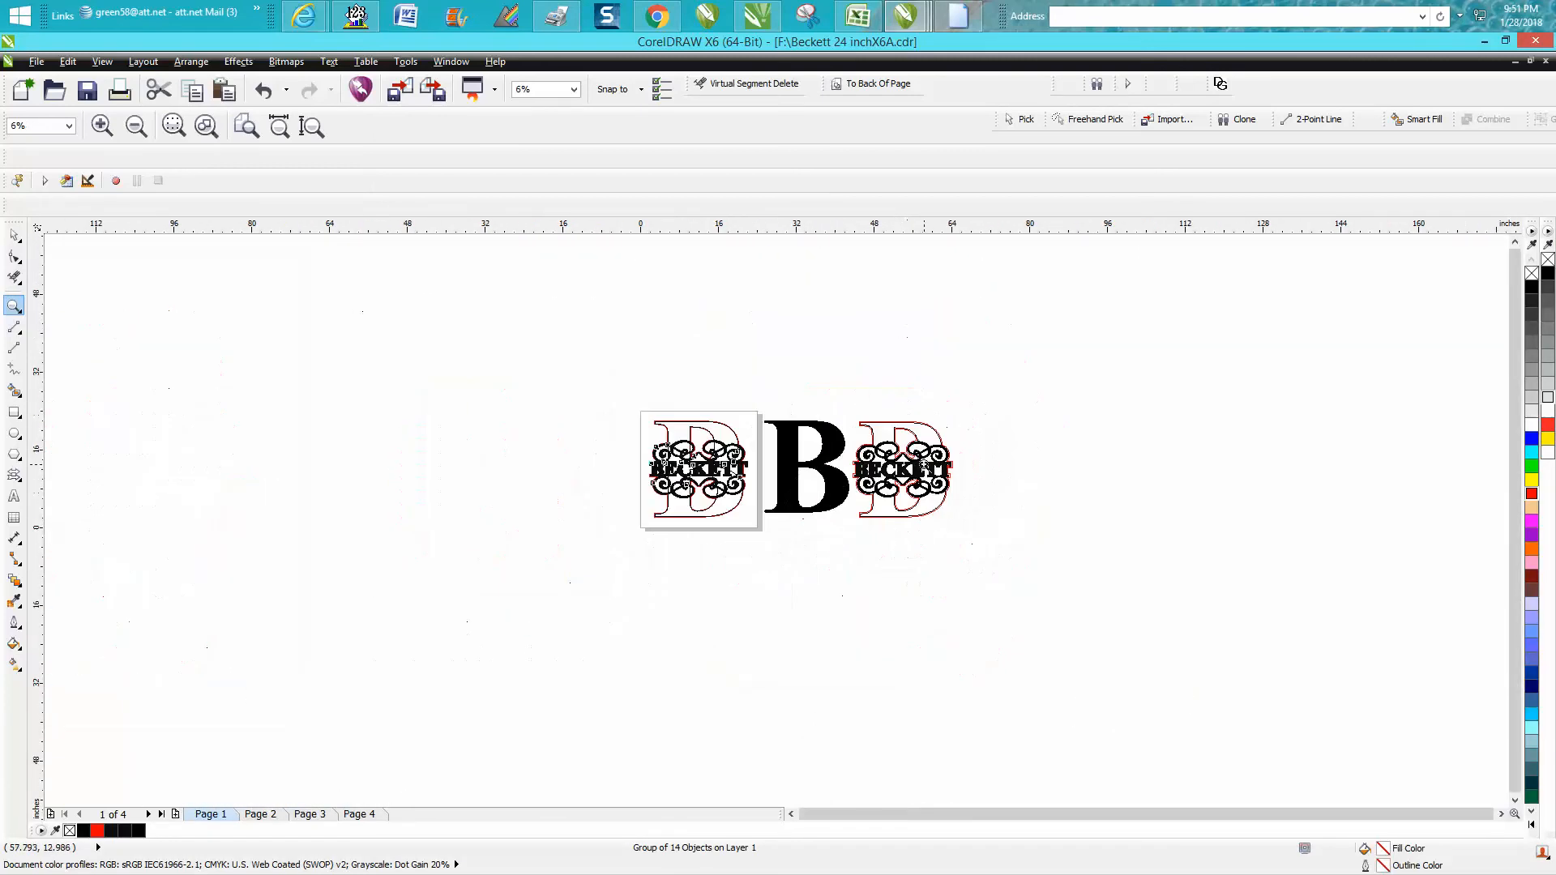
Step: Set the document's nudge distance to 20 inches with nothing selected
drag(629, 413, 791, 570)
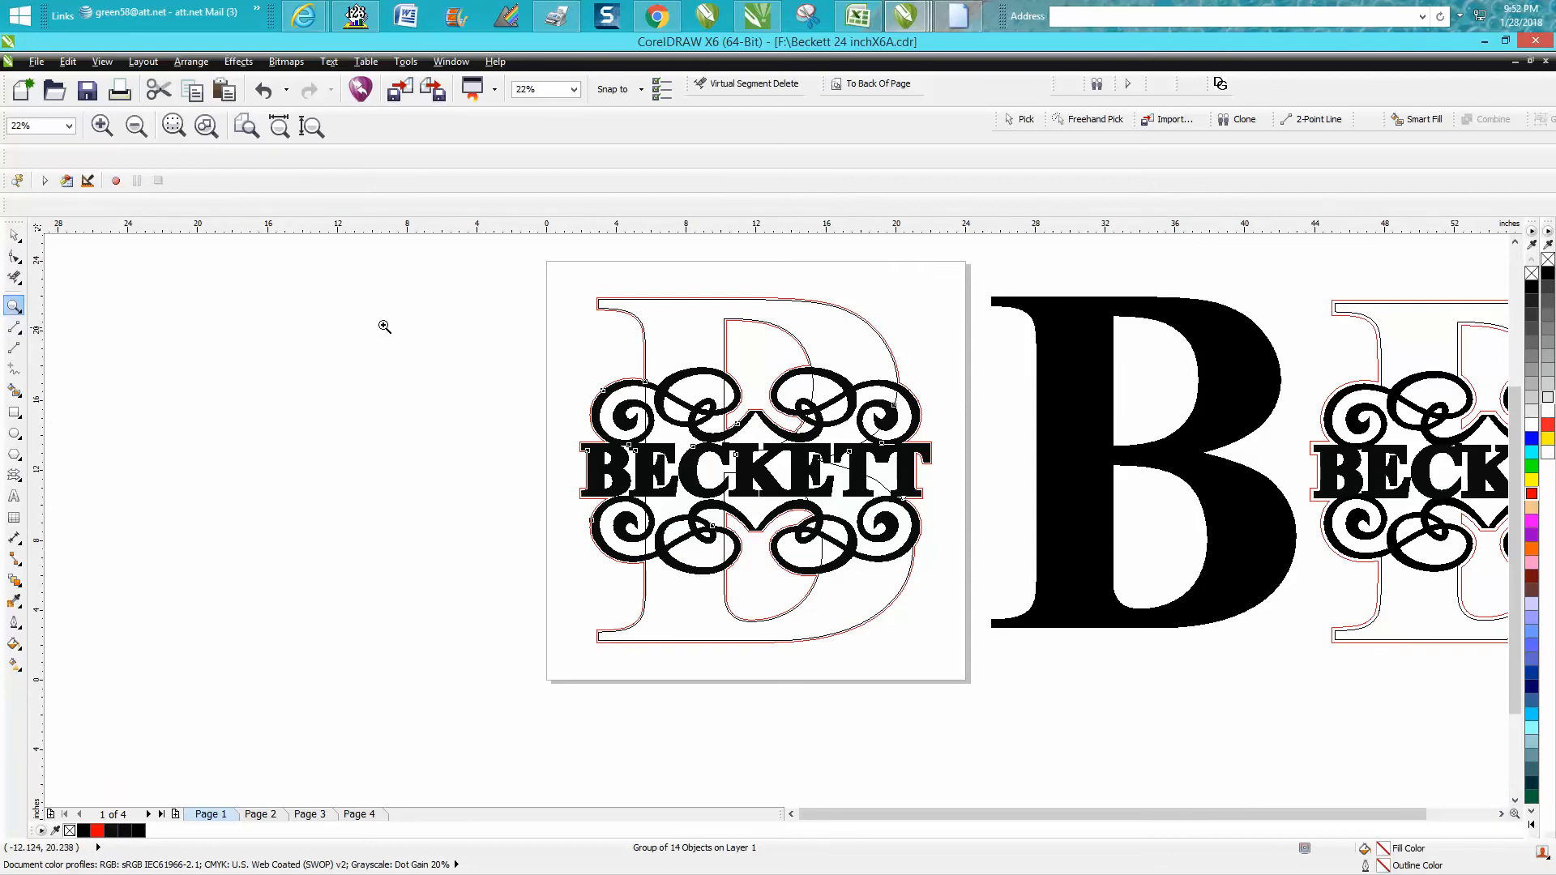
drag(513, 277, 991, 673)
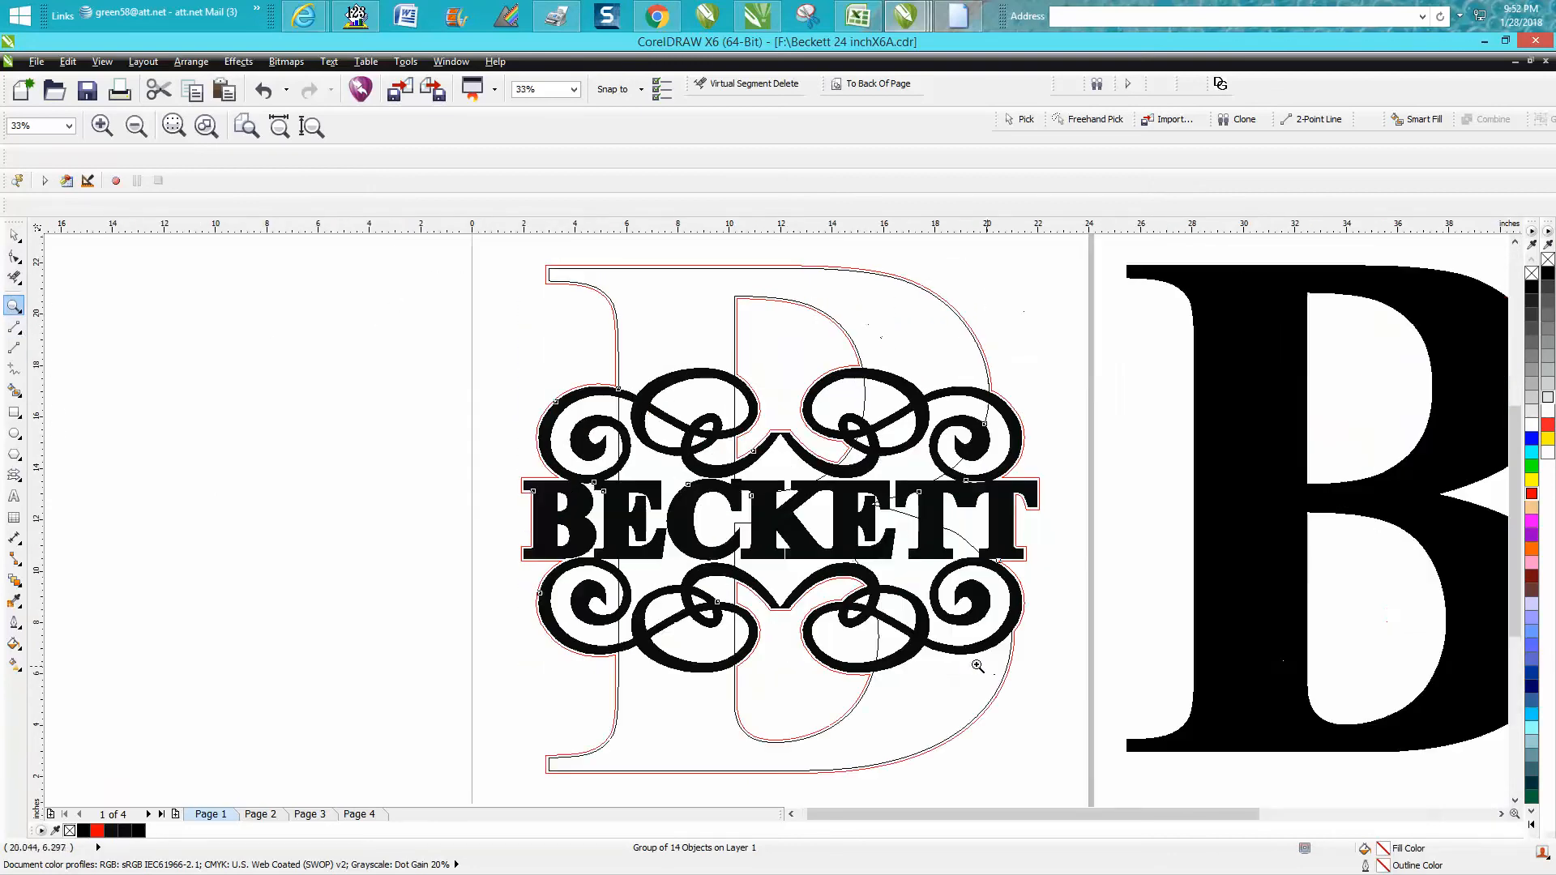
click(14, 236)
click(230, 285)
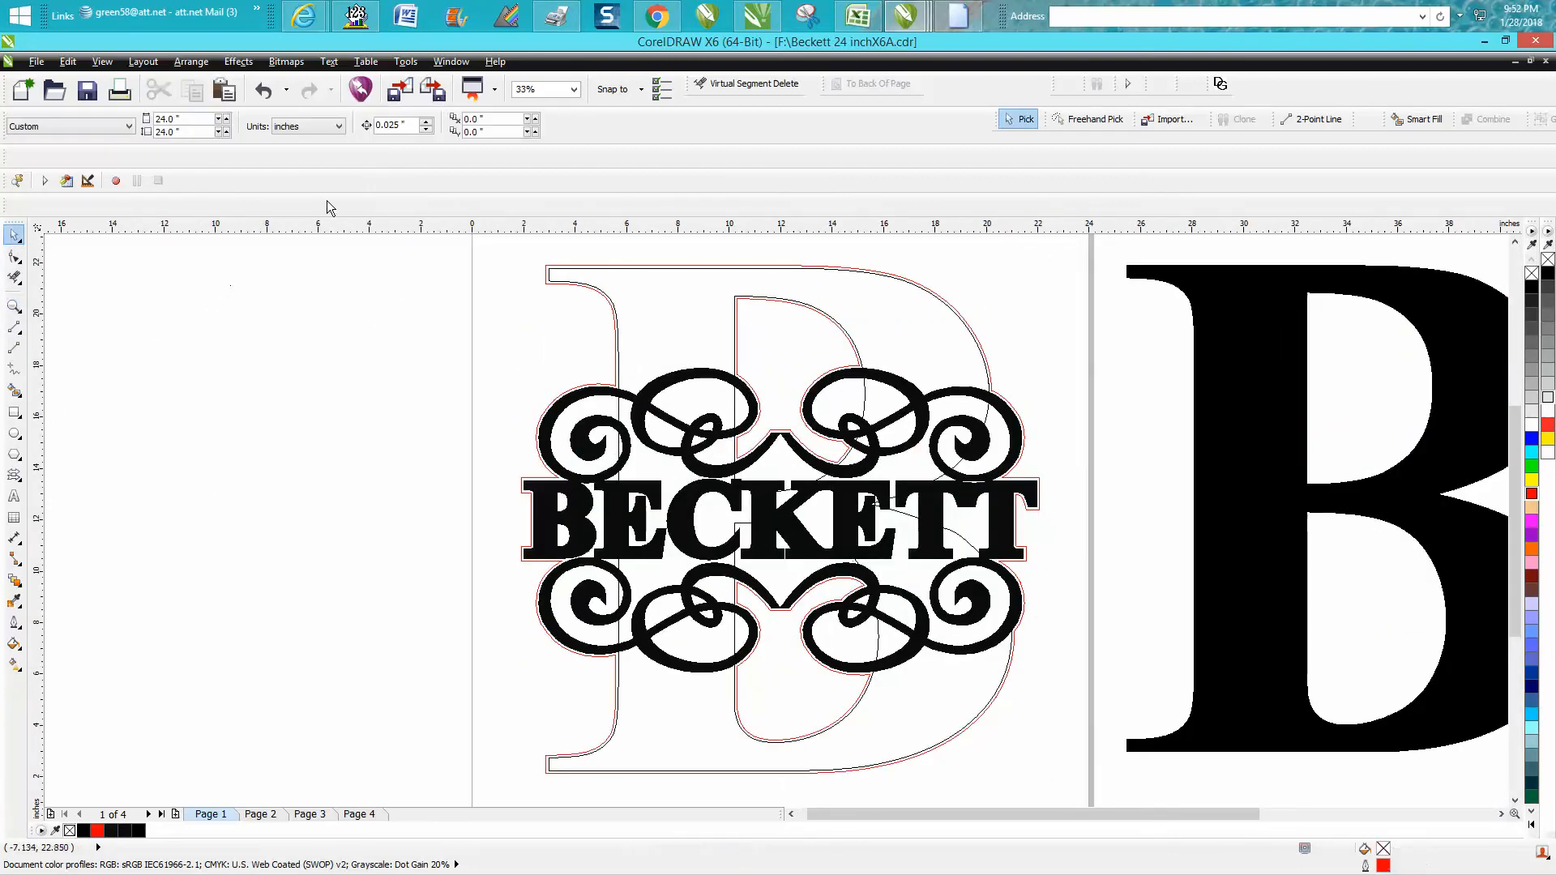
drag(404, 130, 370, 129)
text(20)
Step: Ungroup the design on the page and move its black name lettering 40 inches to the left
click(537, 502)
click(188, 63)
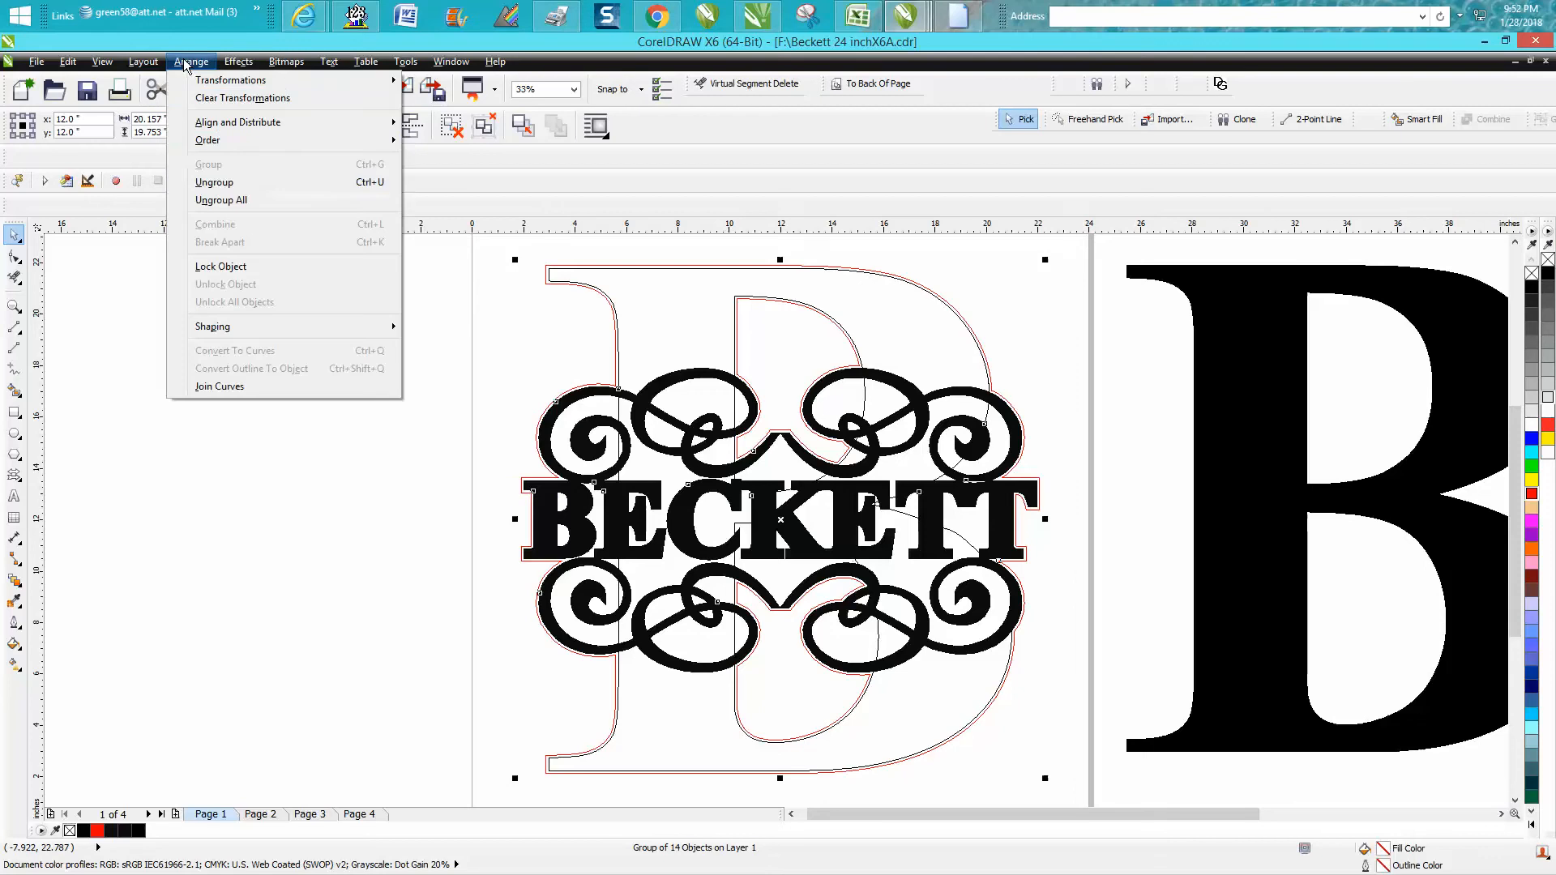
click(213, 182)
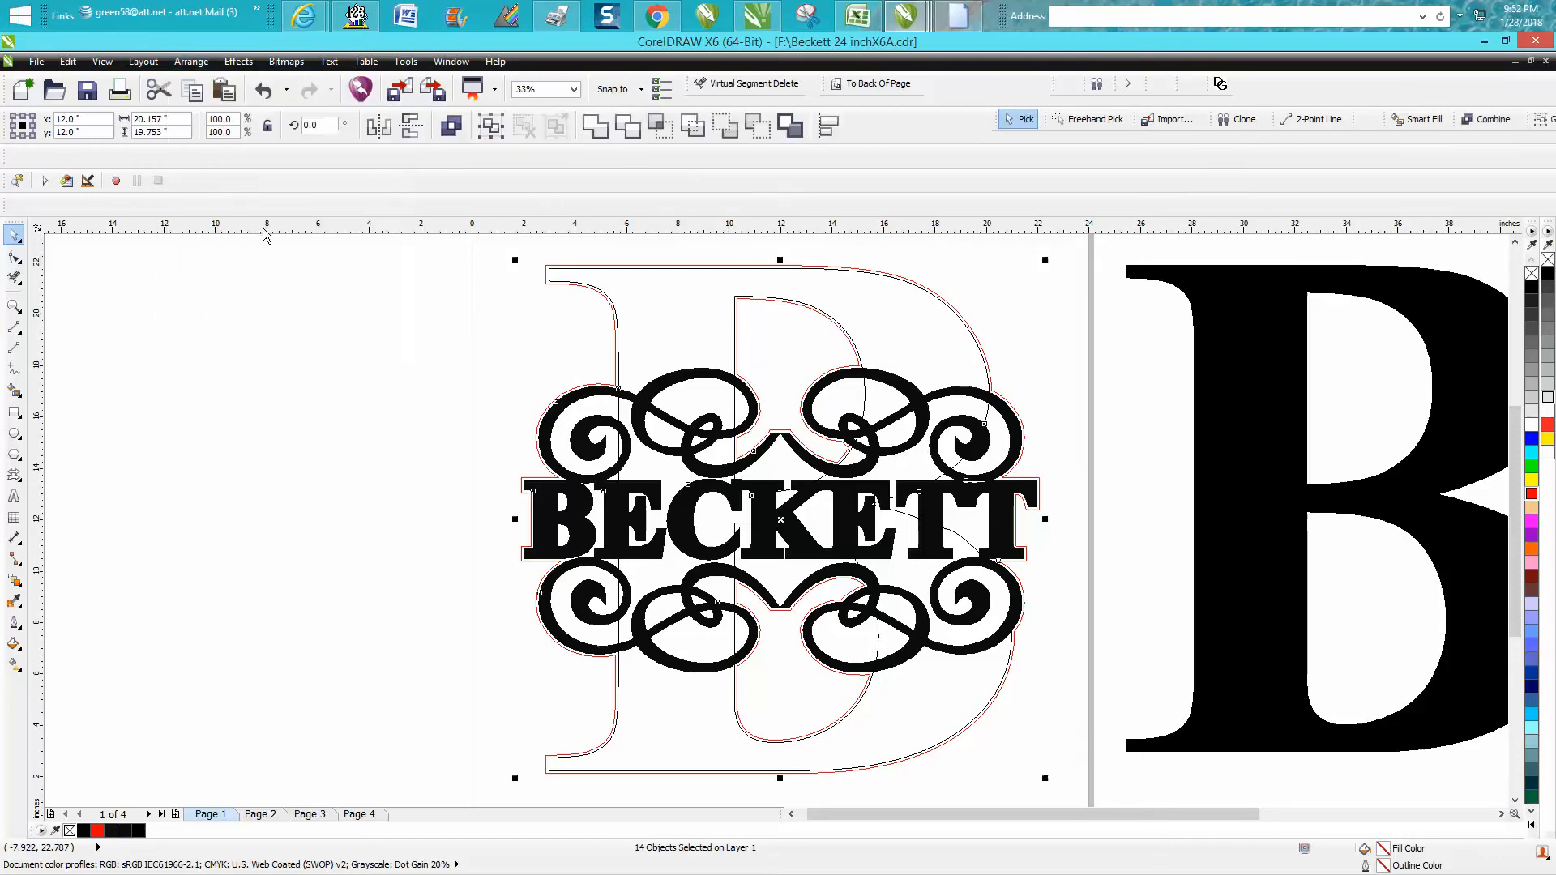
click(548, 502)
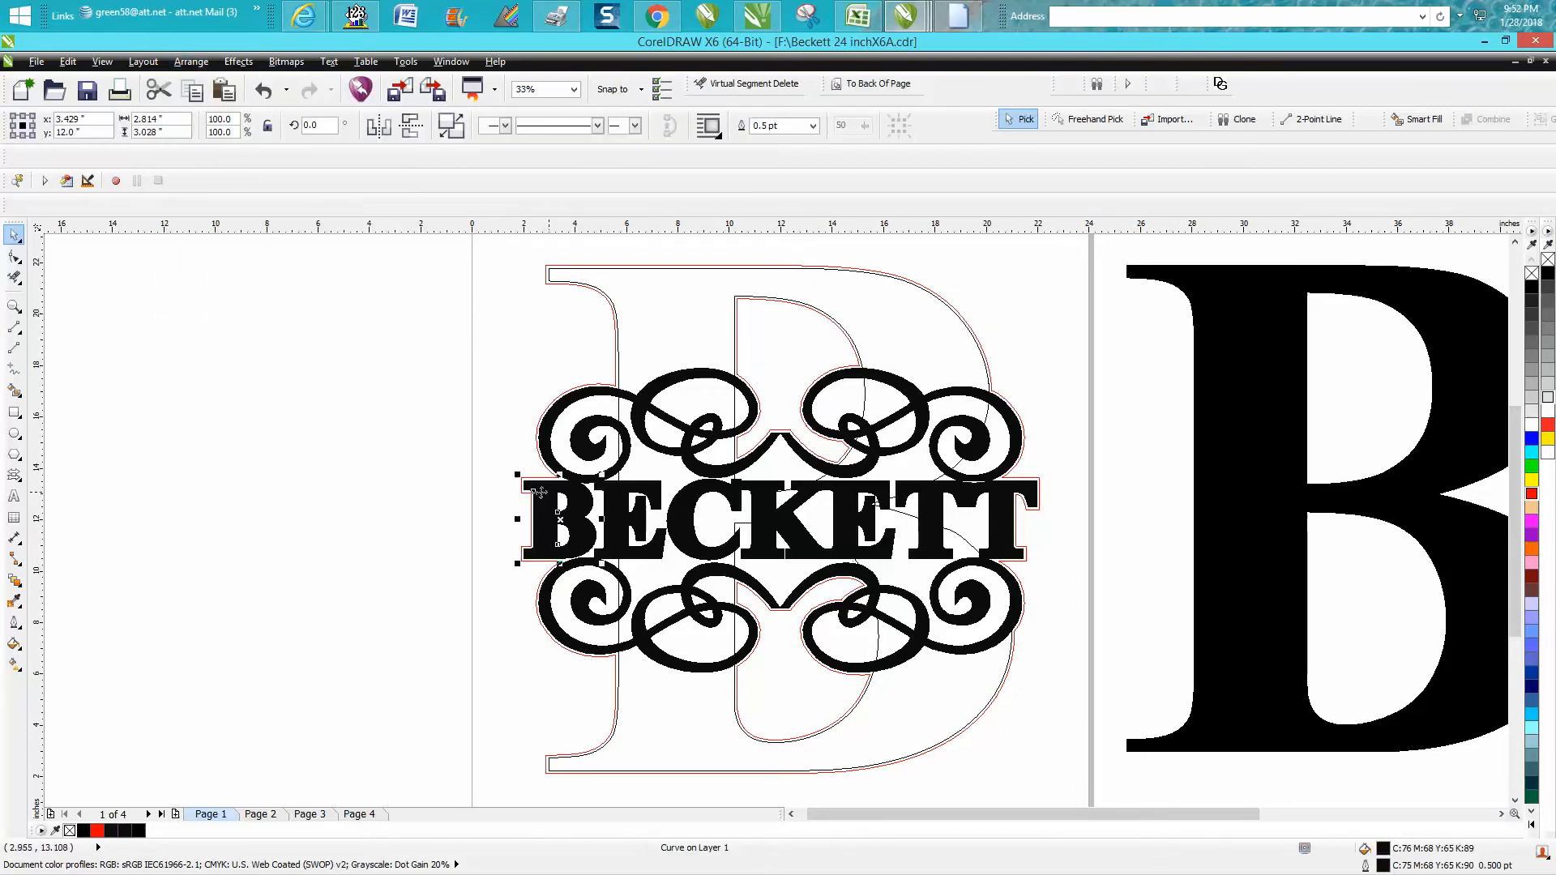
drag(466, 469, 1064, 567)
key(Left)
key(Left)
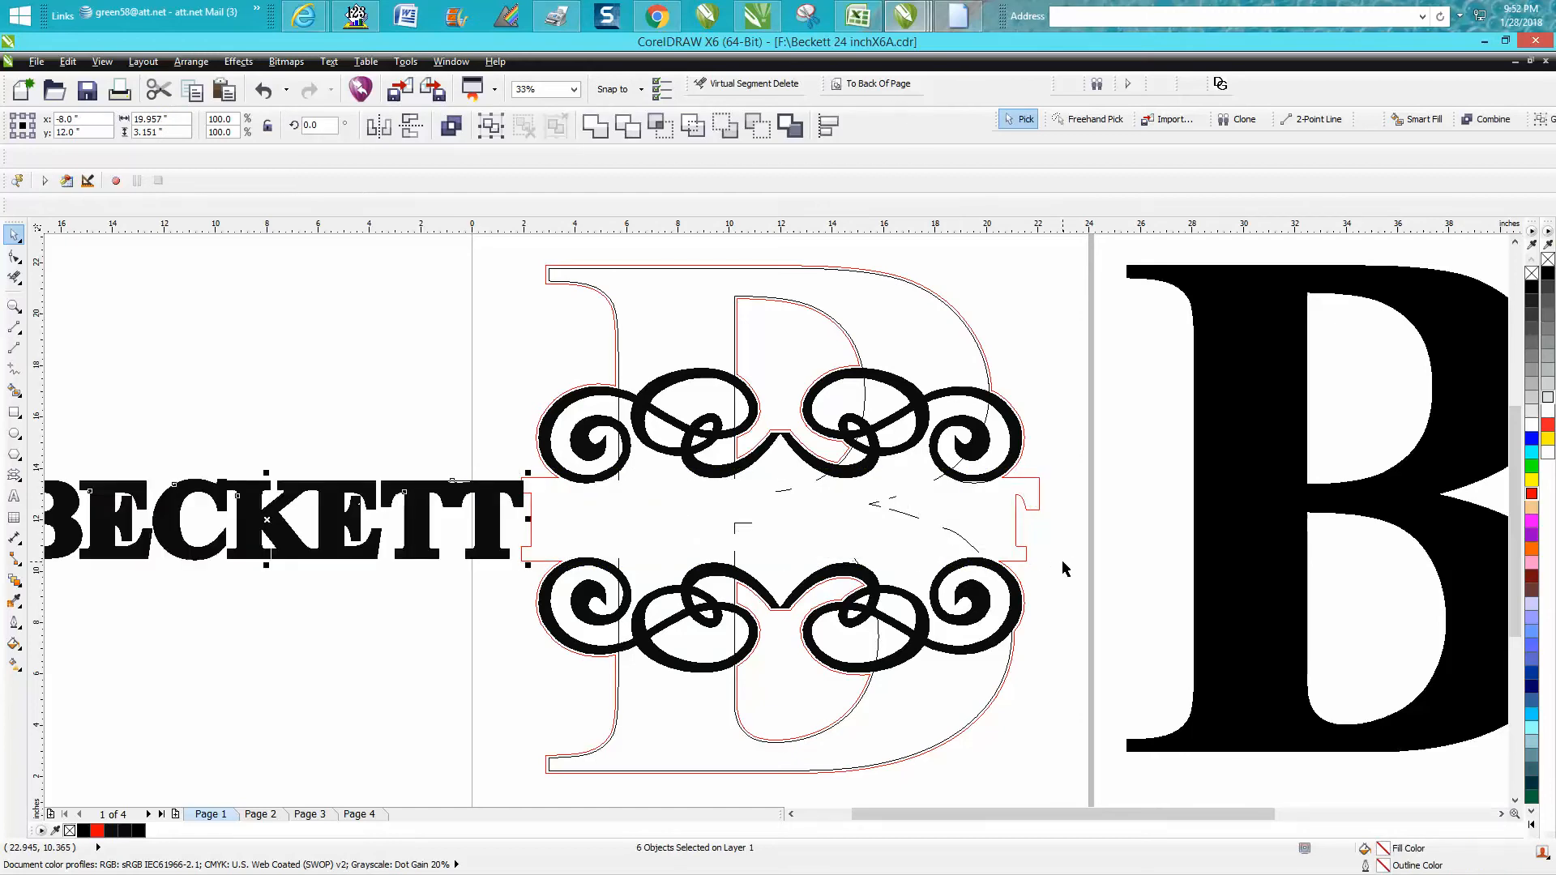
Step: Delete the black hairline B outline and the red contour from the page, keeping the two scroll ornaments
scroll(1059, 572, down, 2)
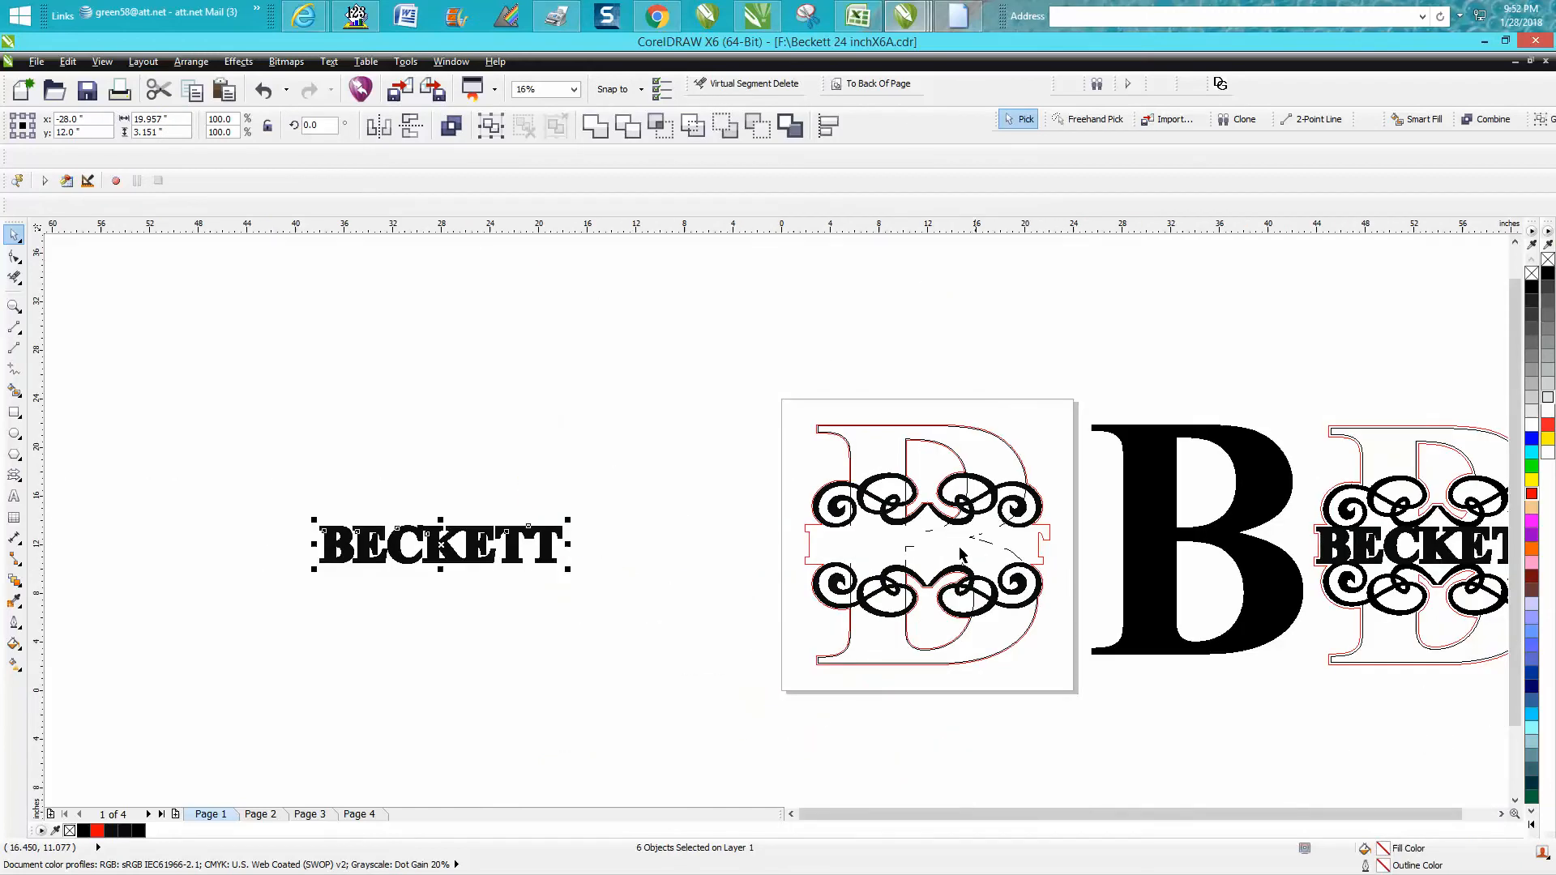
click(909, 453)
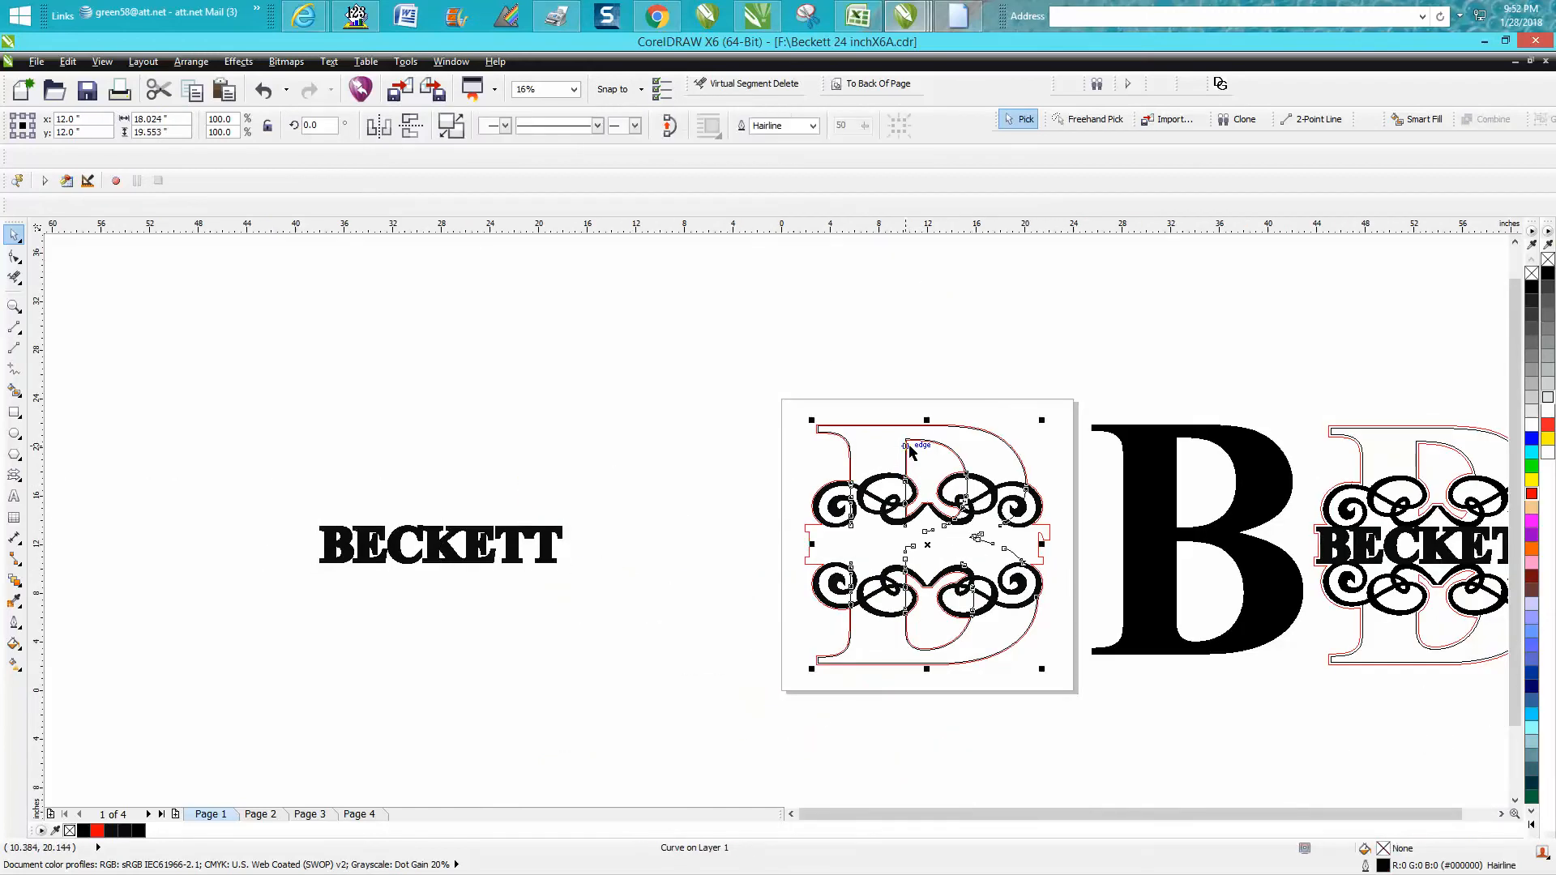
key(Escape)
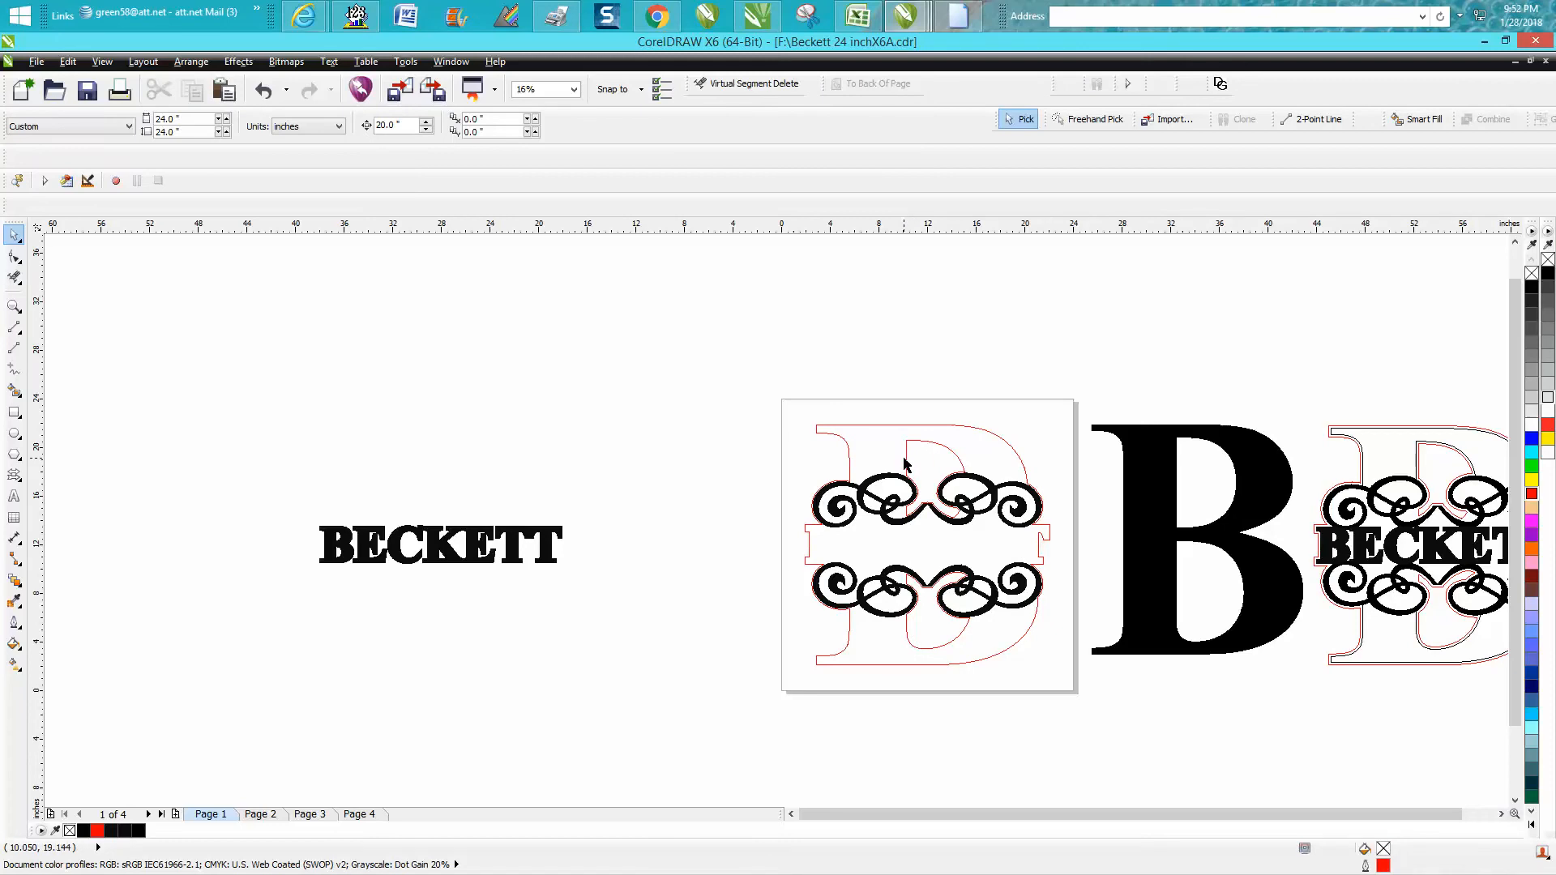
click(905, 460)
key(Delete)
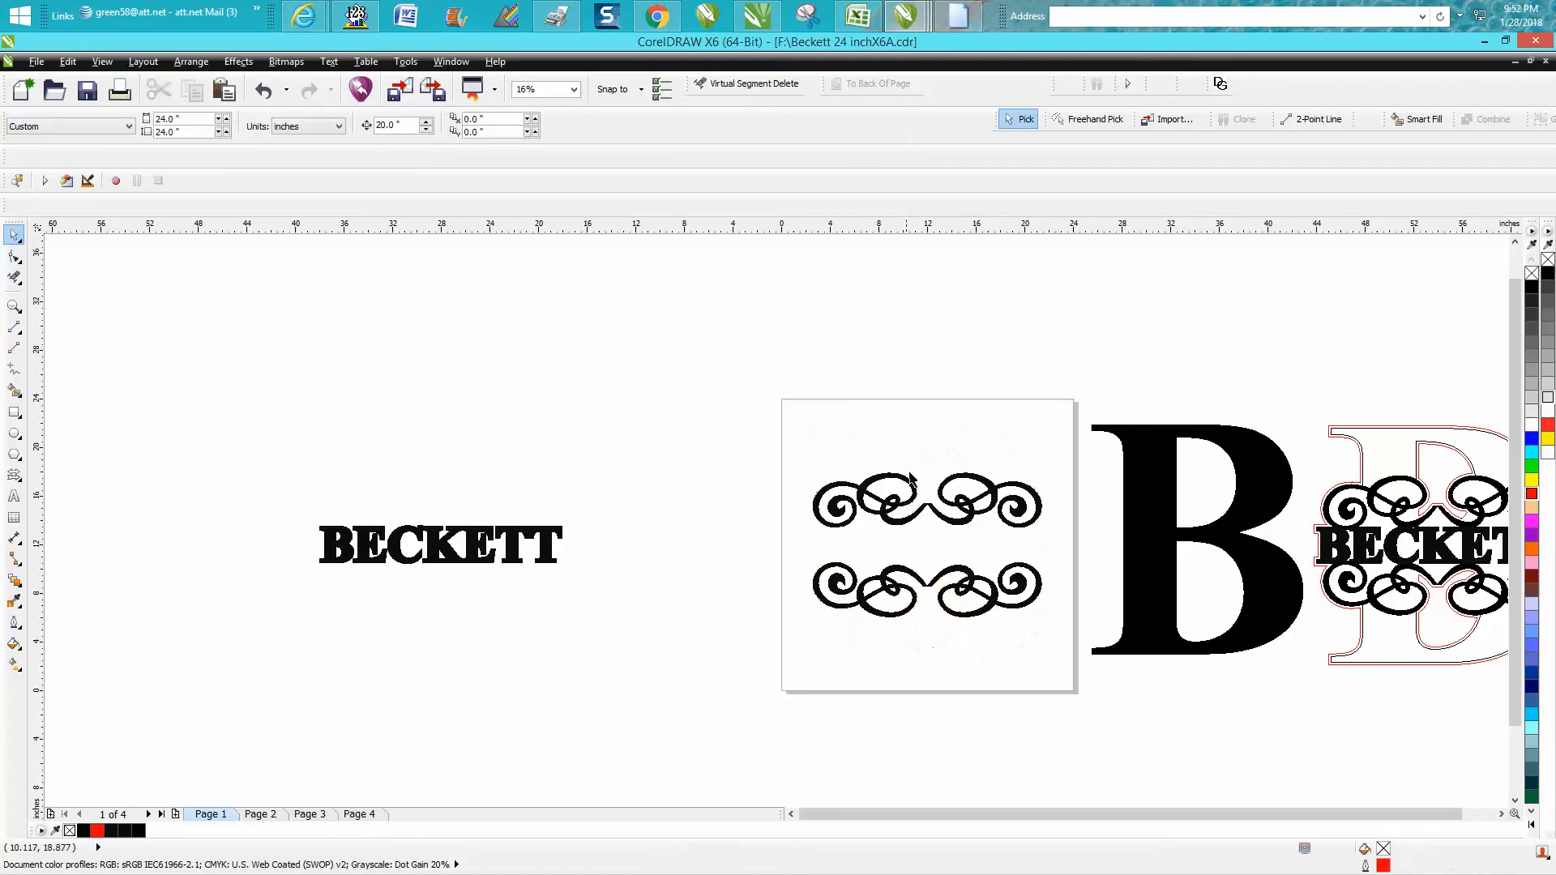
Step: Remove the fill from the upper and lower scroll ornaments and give them a red outline
click(14, 306)
drag(892, 474, 954, 522)
scroll(752, 492, down, 5)
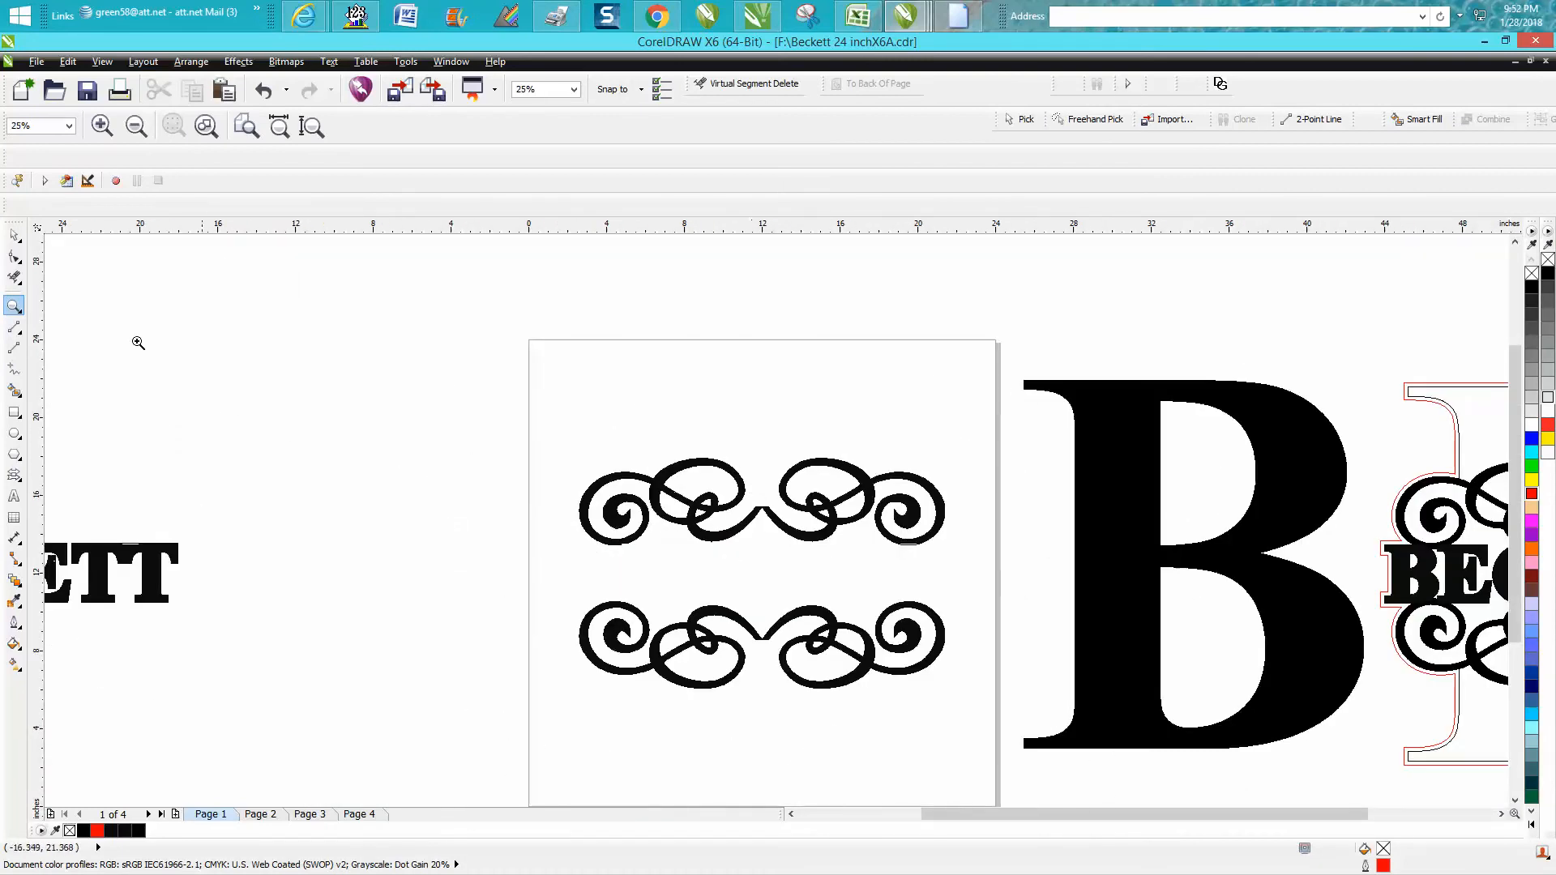
click(14, 235)
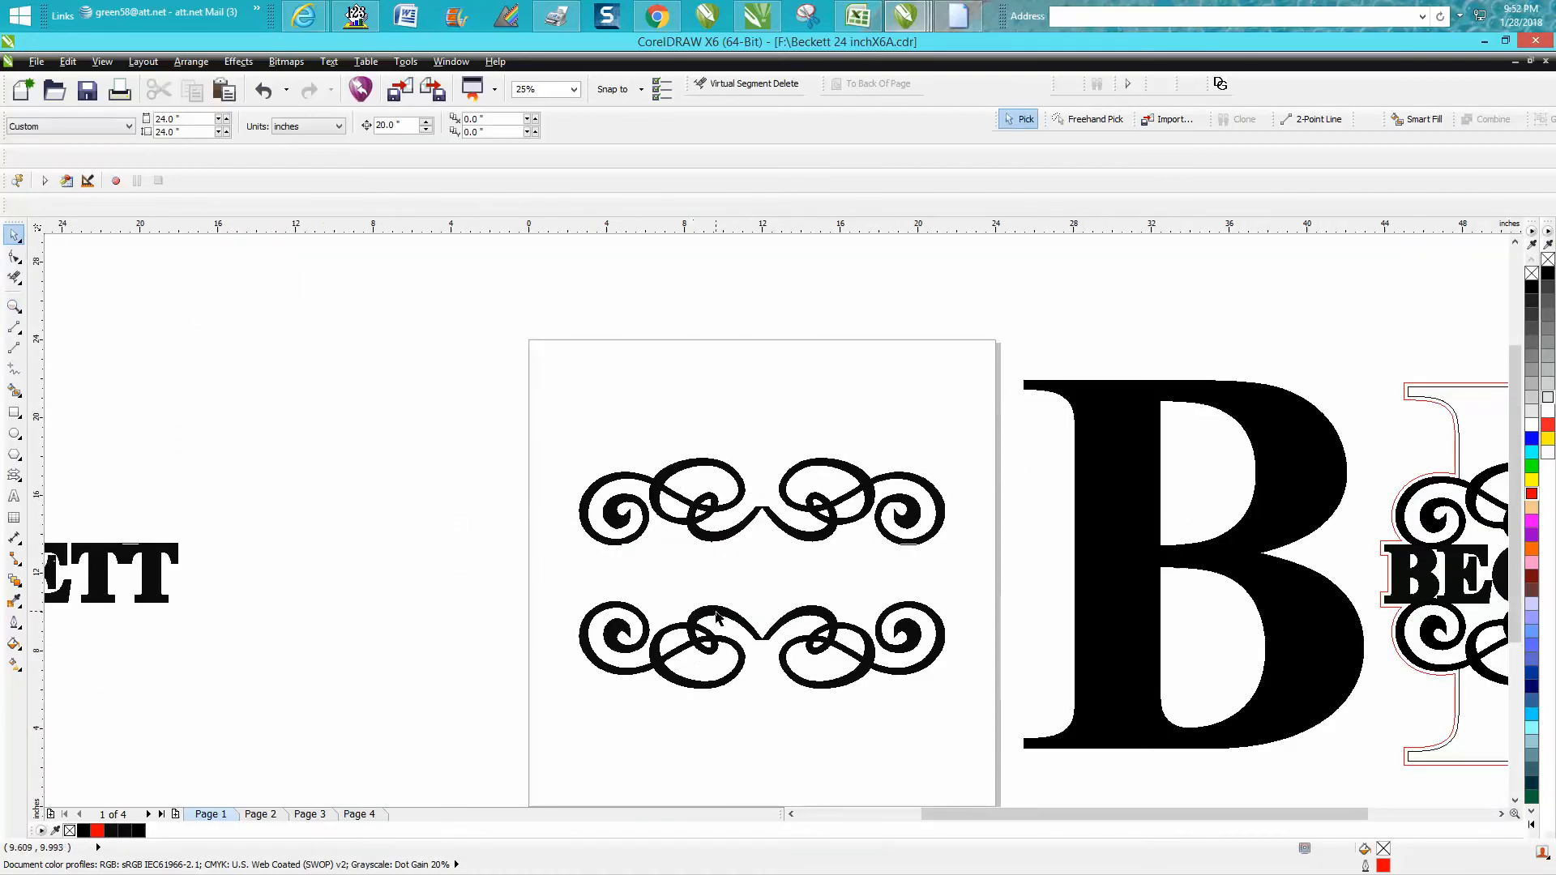
drag(550, 434, 1014, 710)
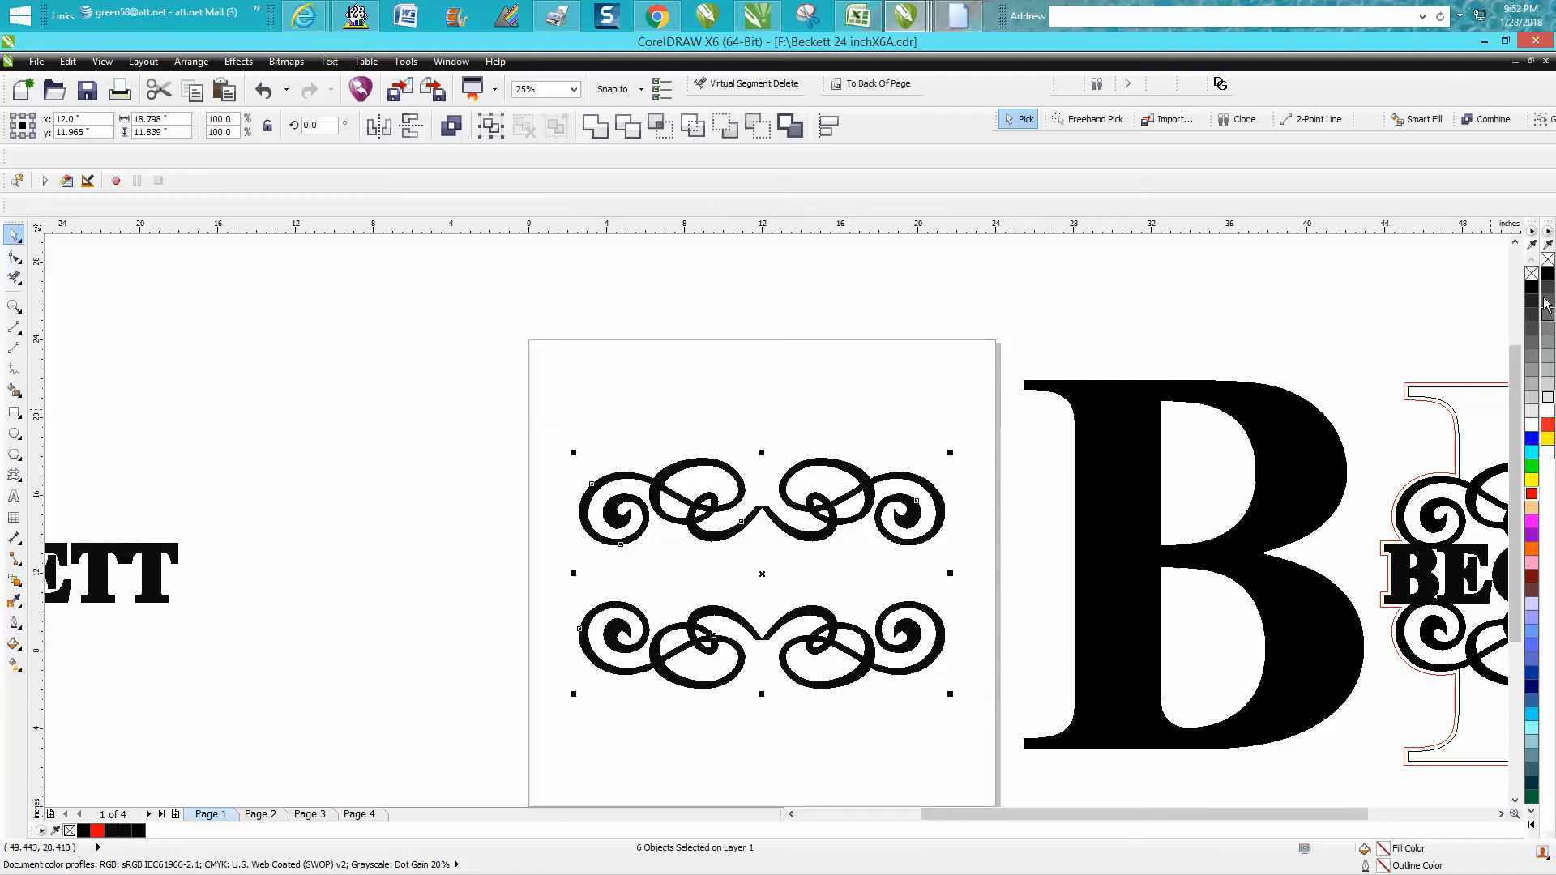
click(1532, 274)
right_click(1531, 494)
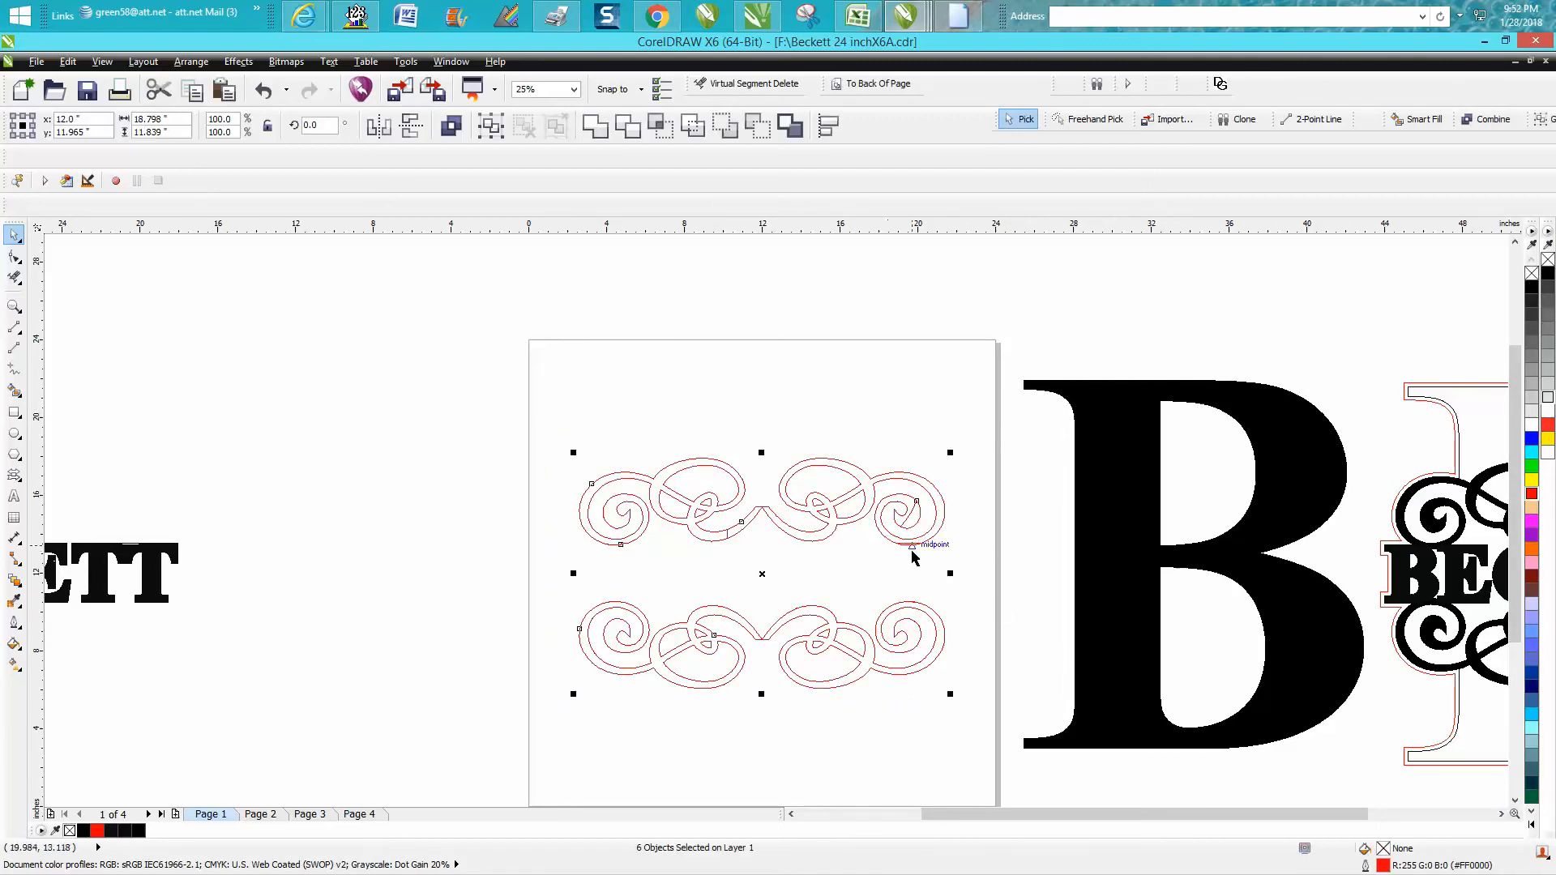
Step: Inspect the stray lines in the upper scroll ornament and delete that ornament with all its pieces
click(14, 306)
drag(685, 480, 946, 573)
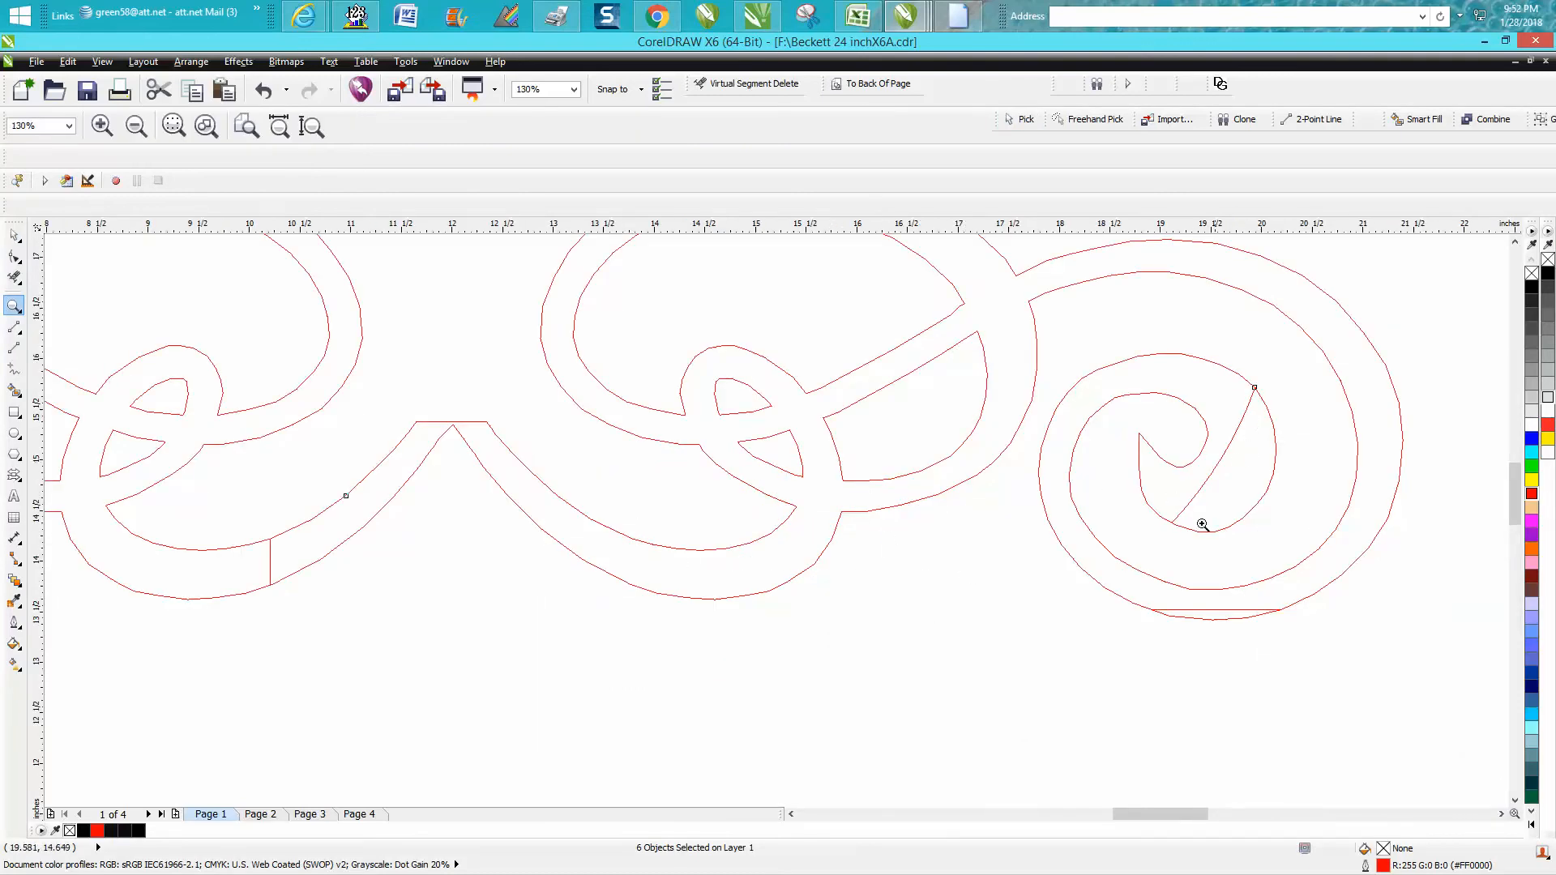
scroll(1207, 485, down, 4)
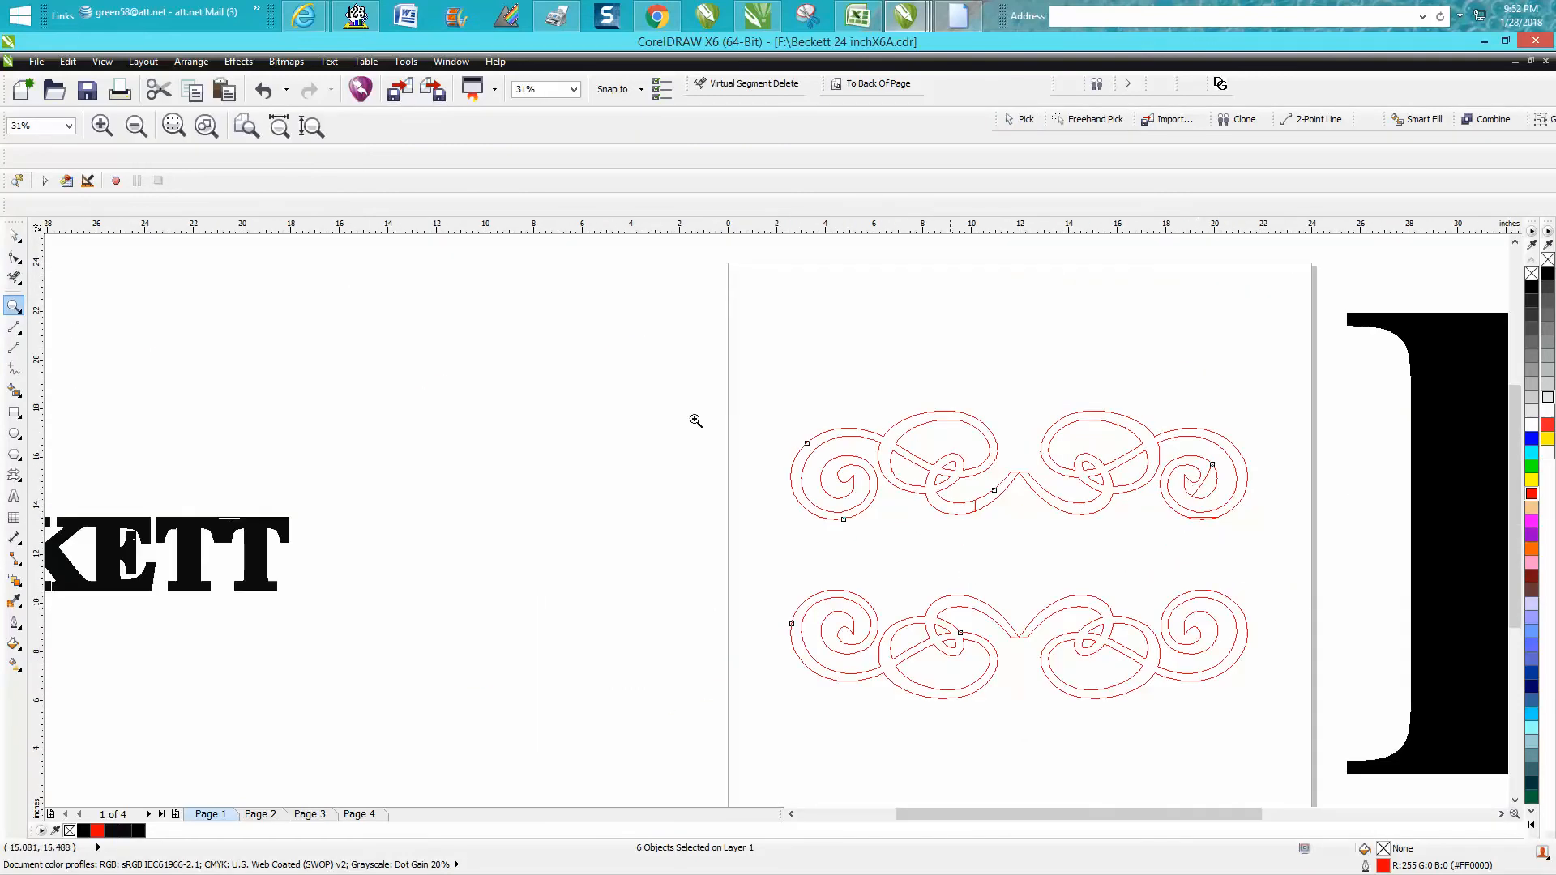
click(13, 235)
drag(746, 384, 1263, 551)
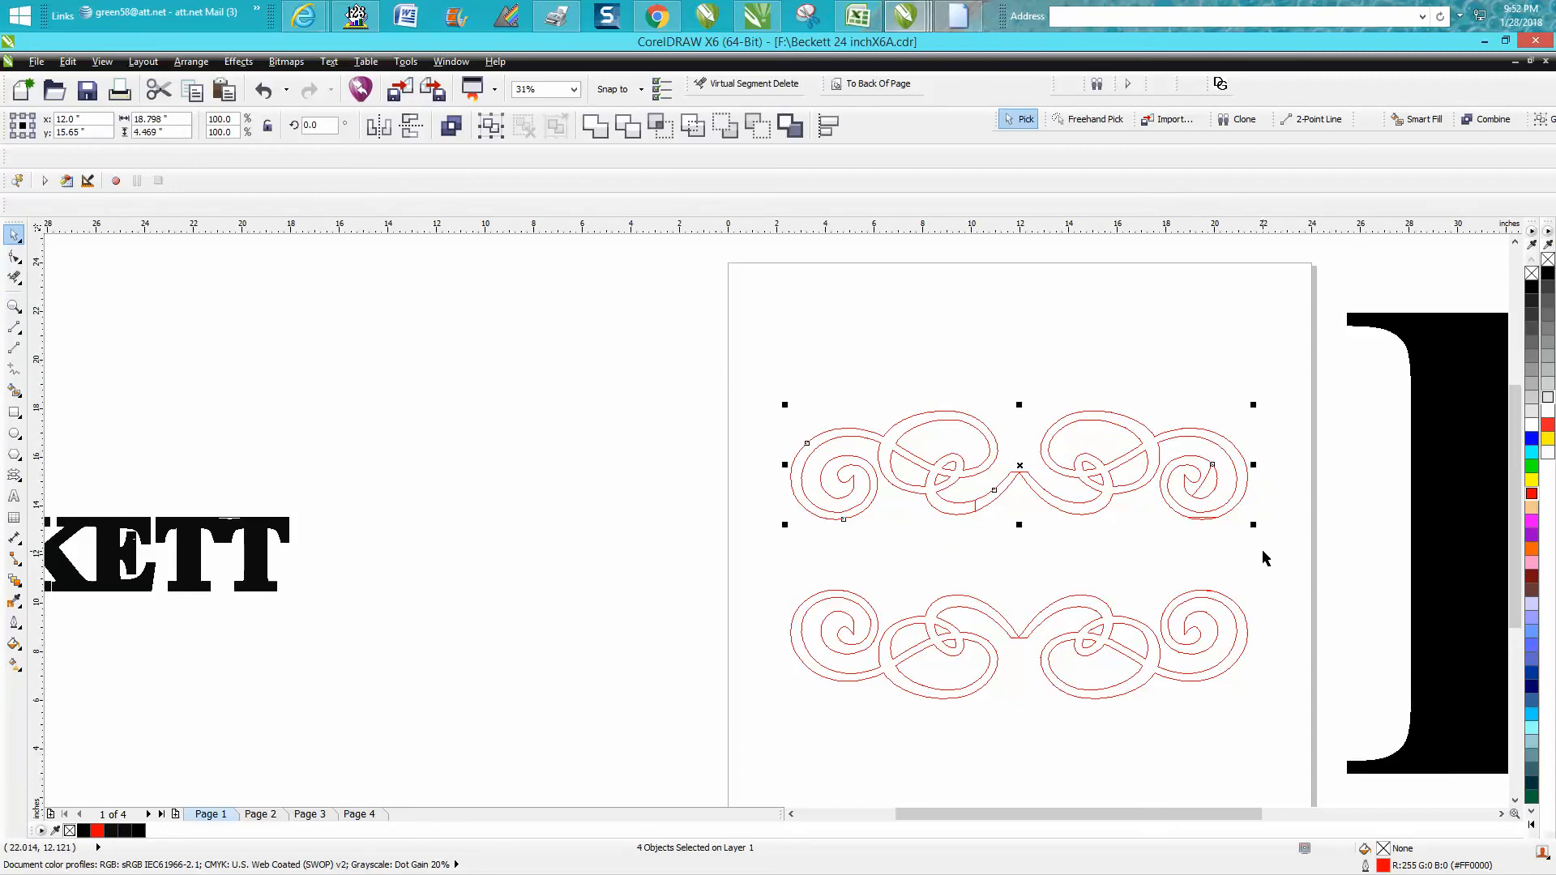
key(Delete)
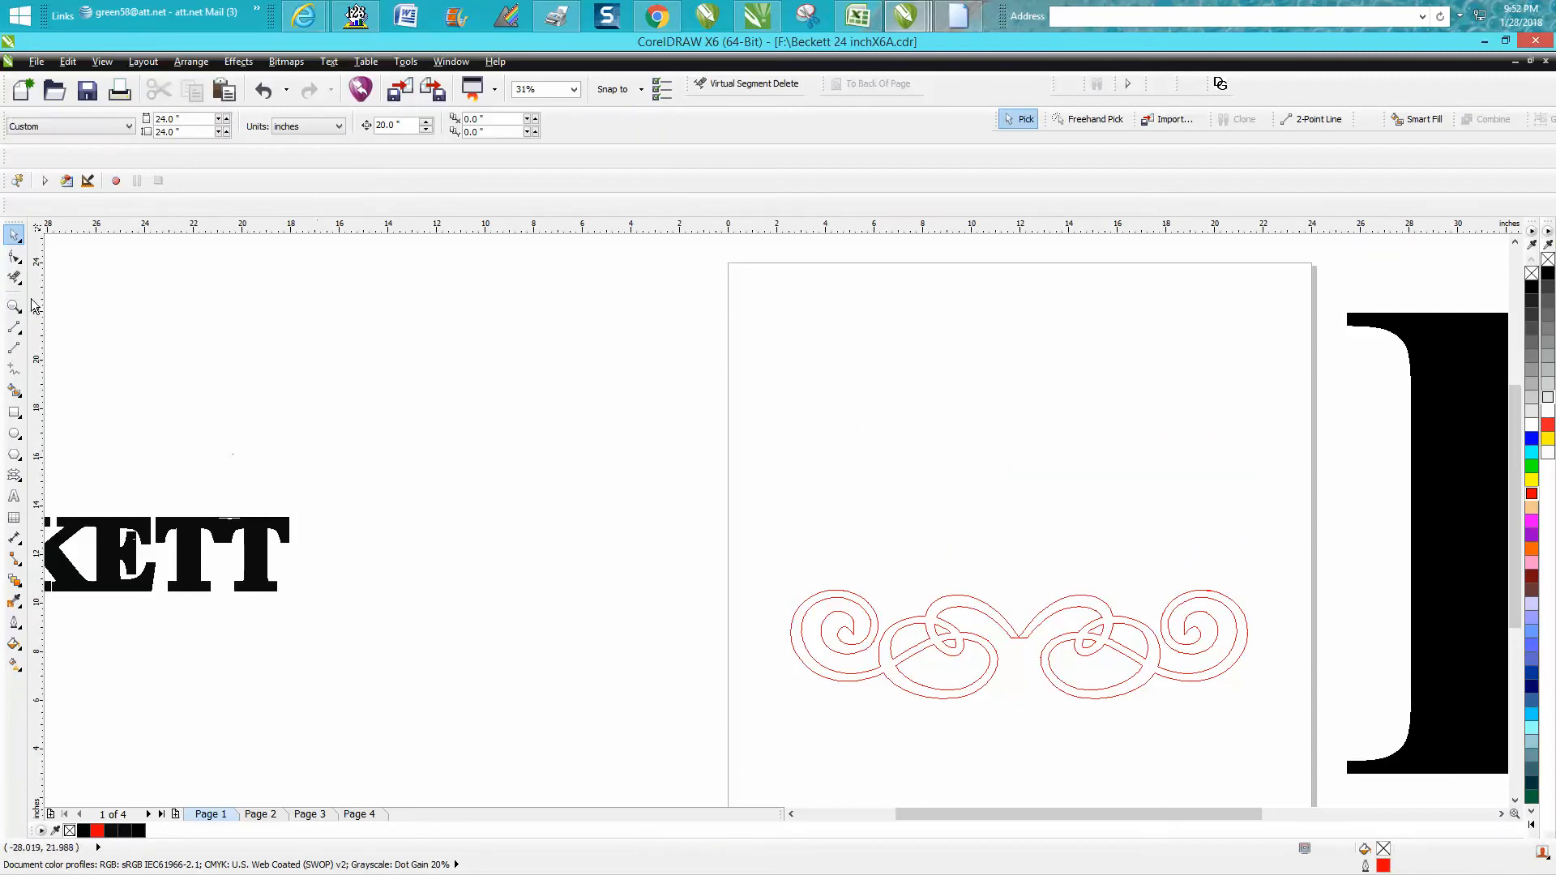
click(14, 277)
click(20, 261)
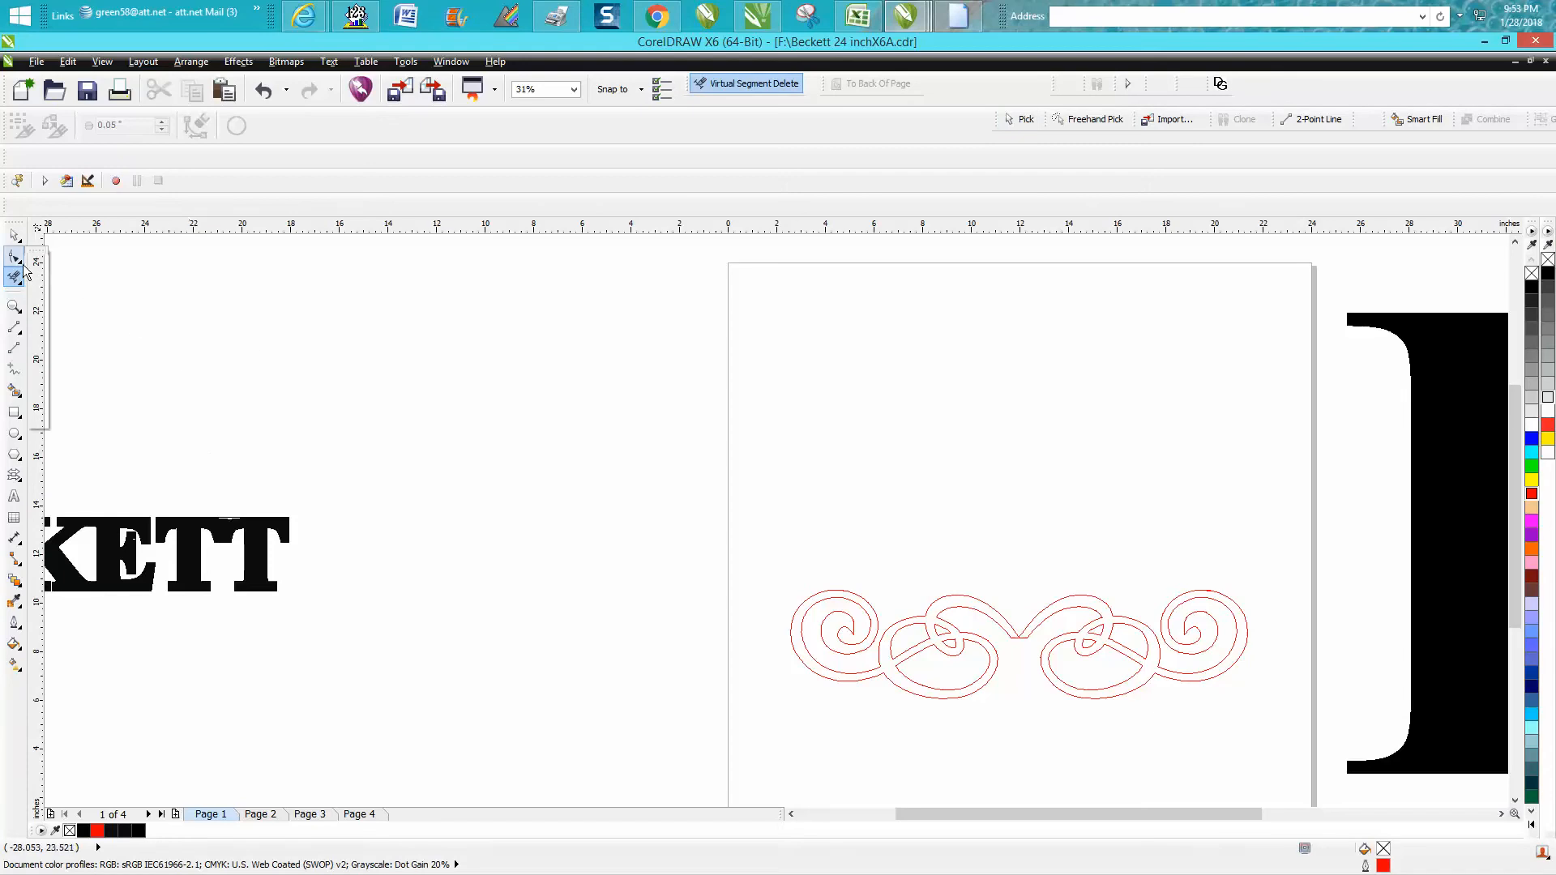
click(916, 618)
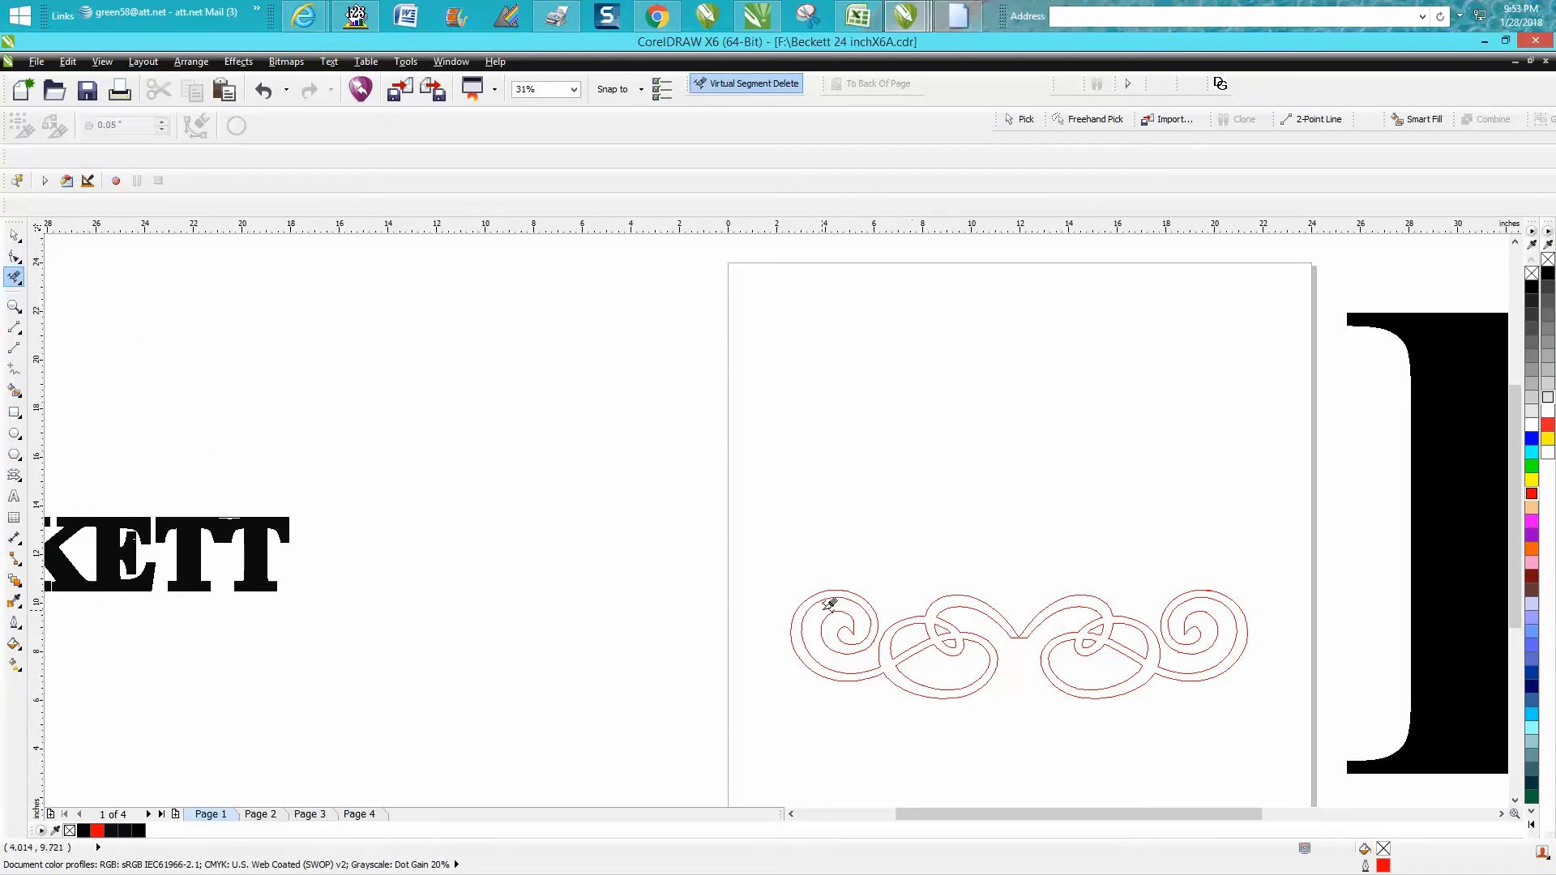
Step: Select all nodes of the full scroll ornament, try Reduce Nodes with a value of 20, and undo the reduction
click(13, 256)
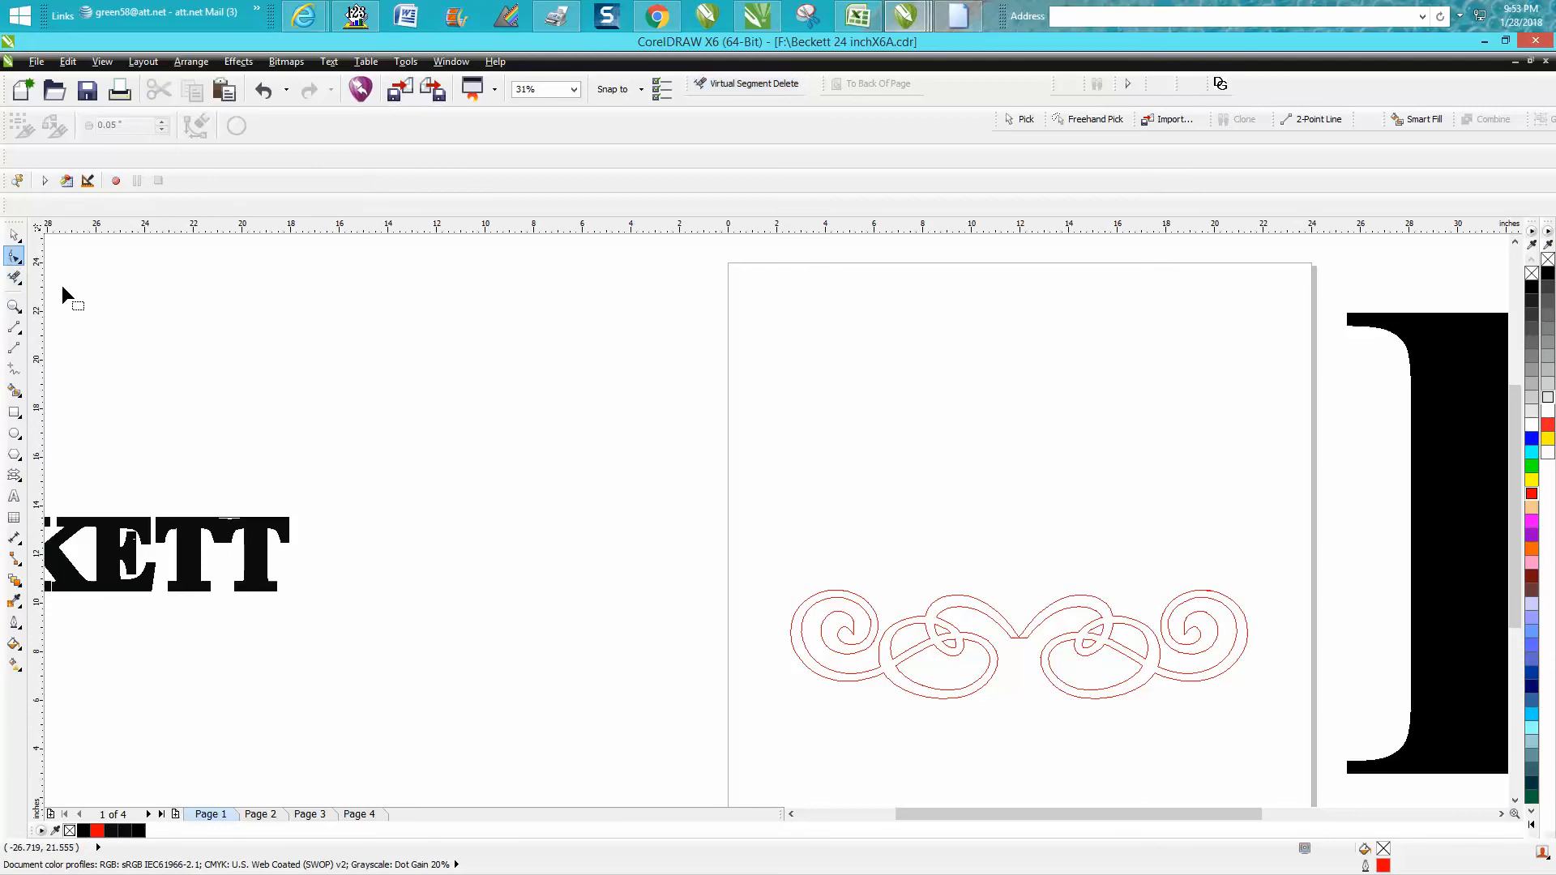
click(1172, 676)
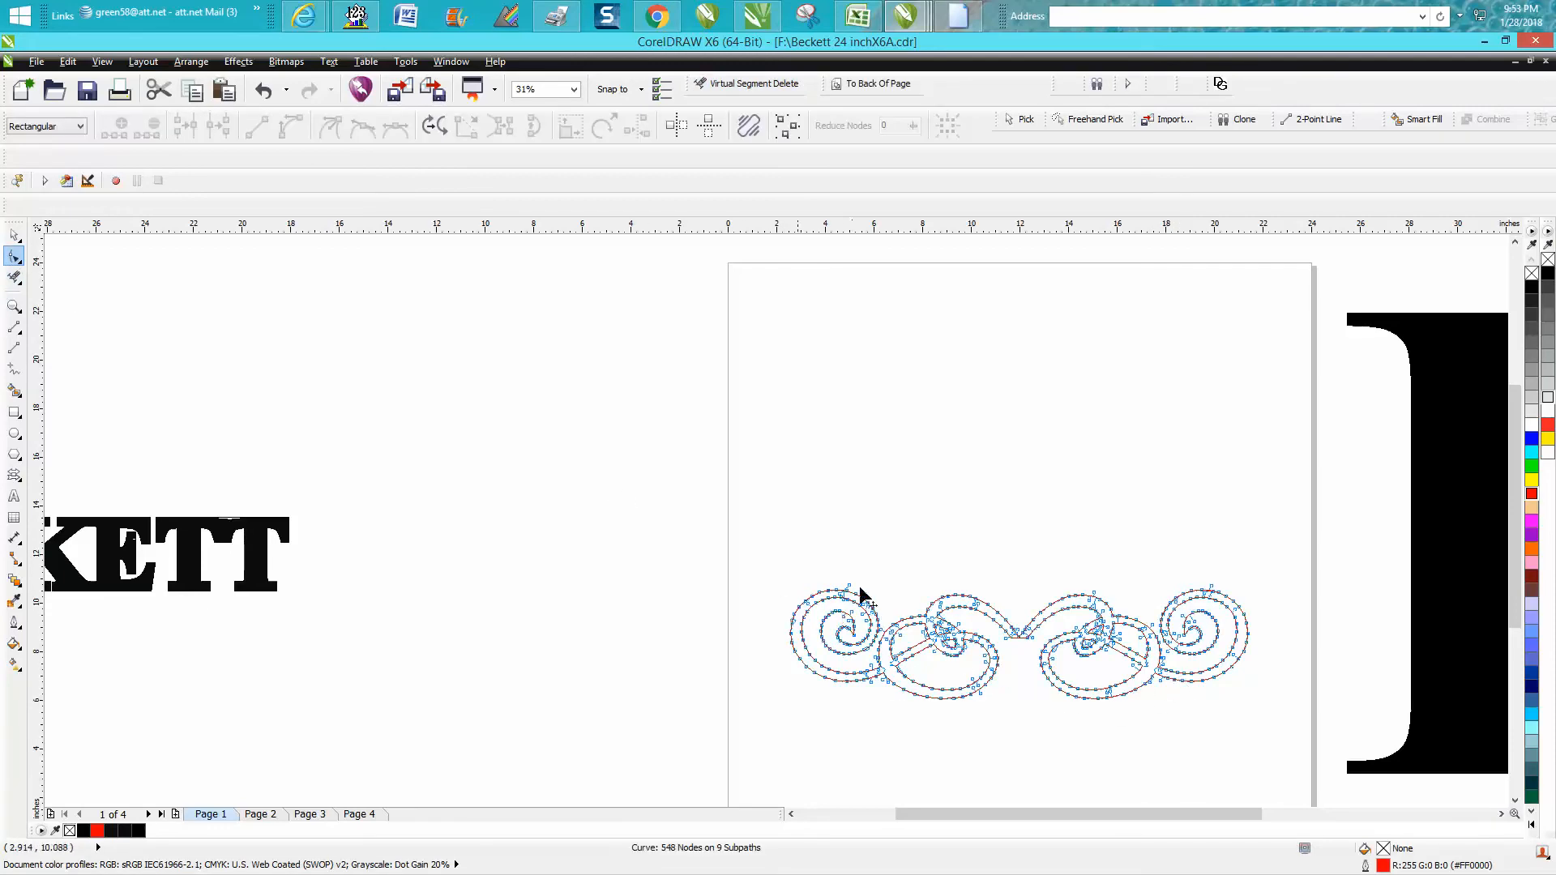
click(13, 307)
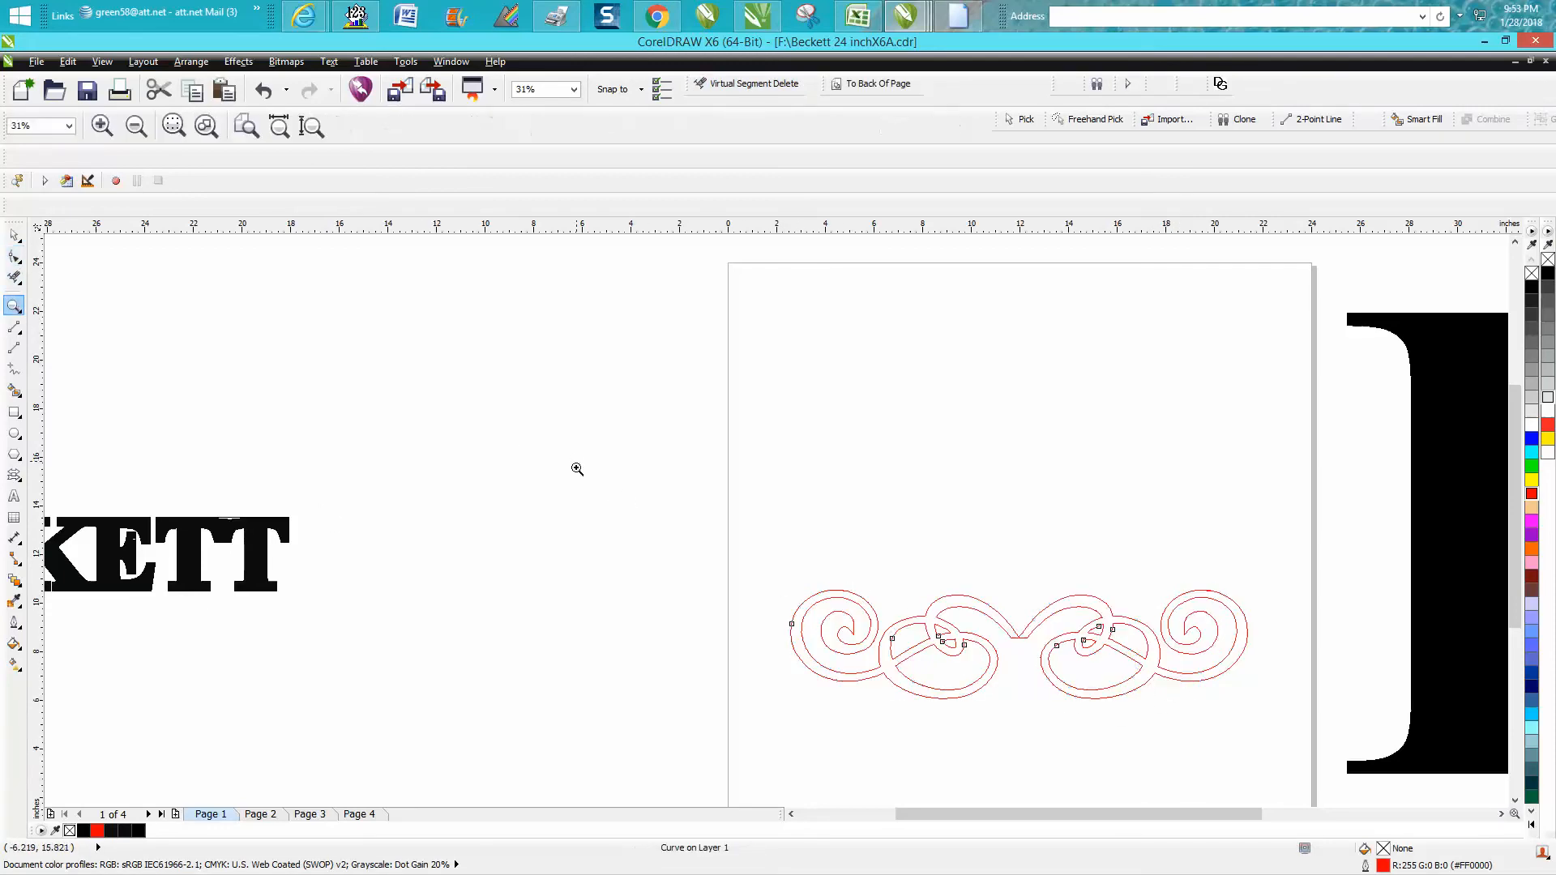
drag(751, 546, 1289, 744)
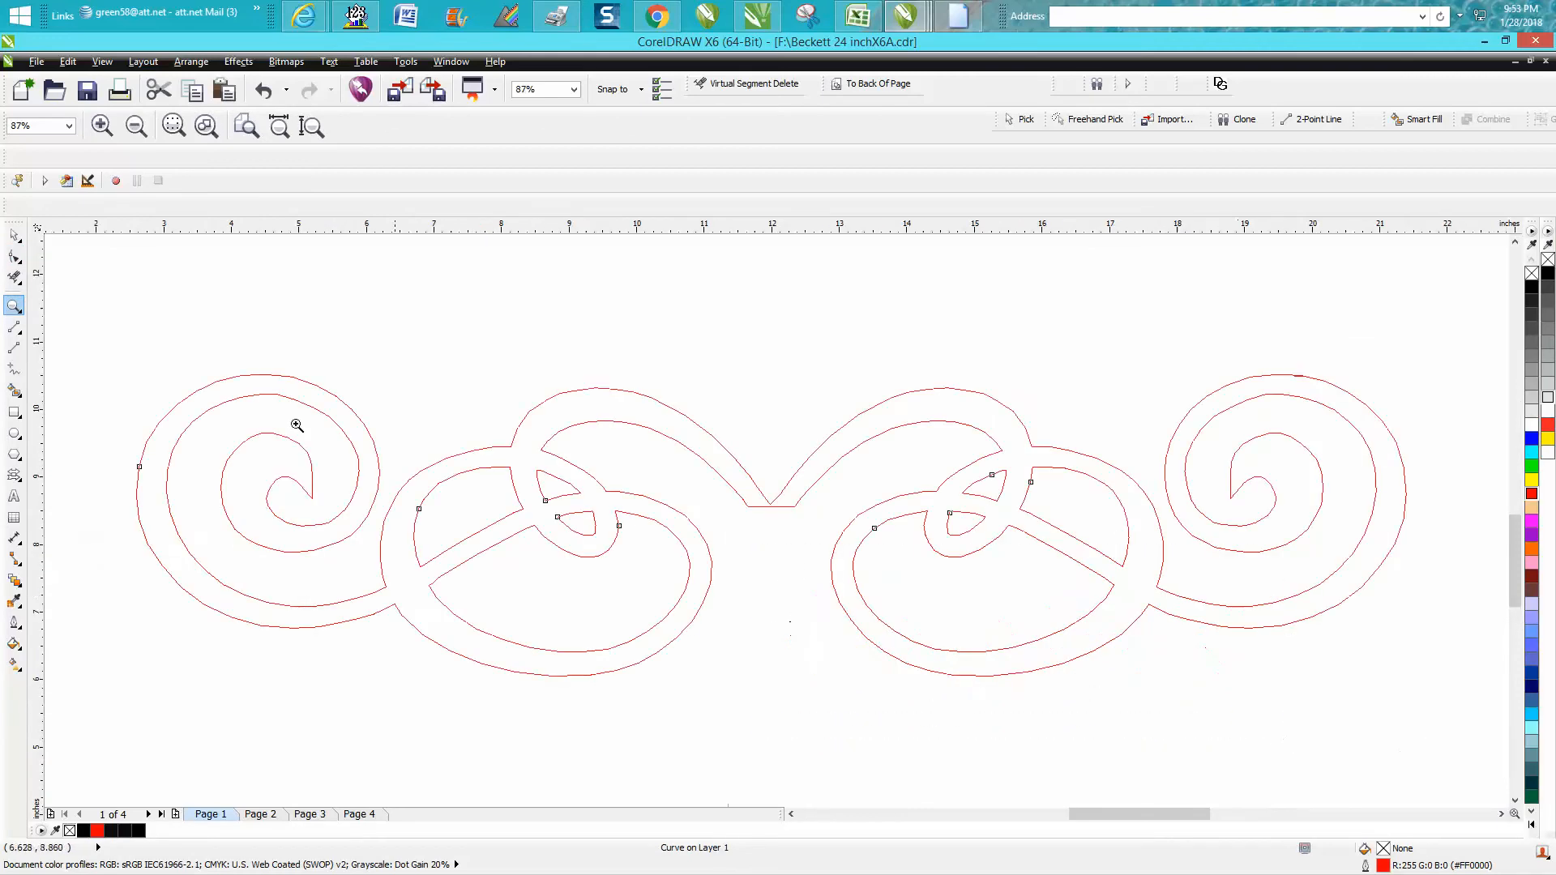
click(13, 258)
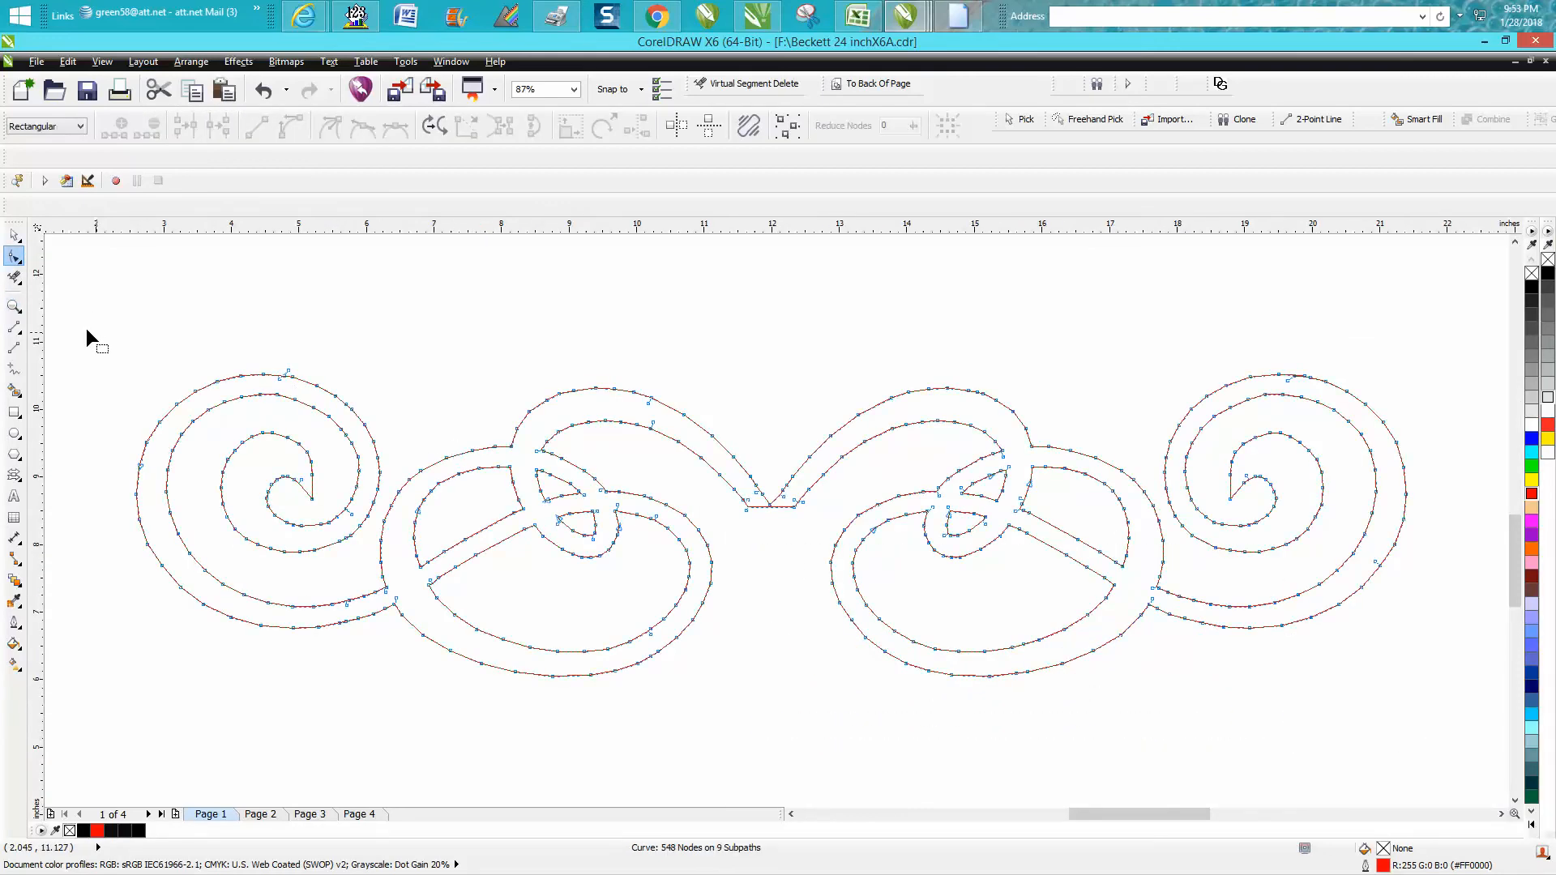
drag(82, 308, 1434, 687)
double_click(893, 130)
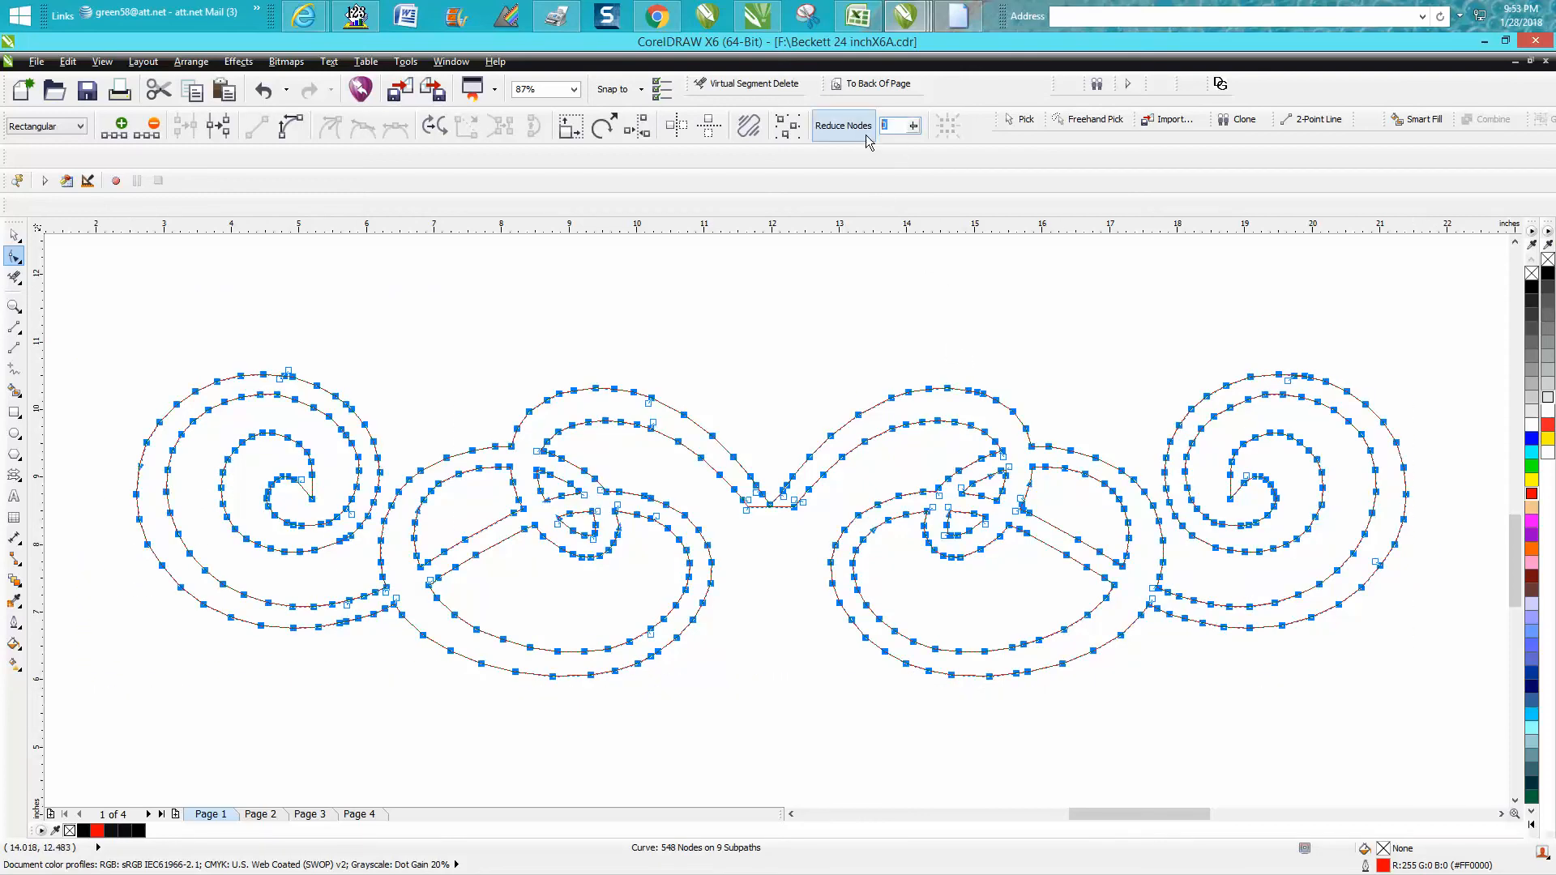
text(2)
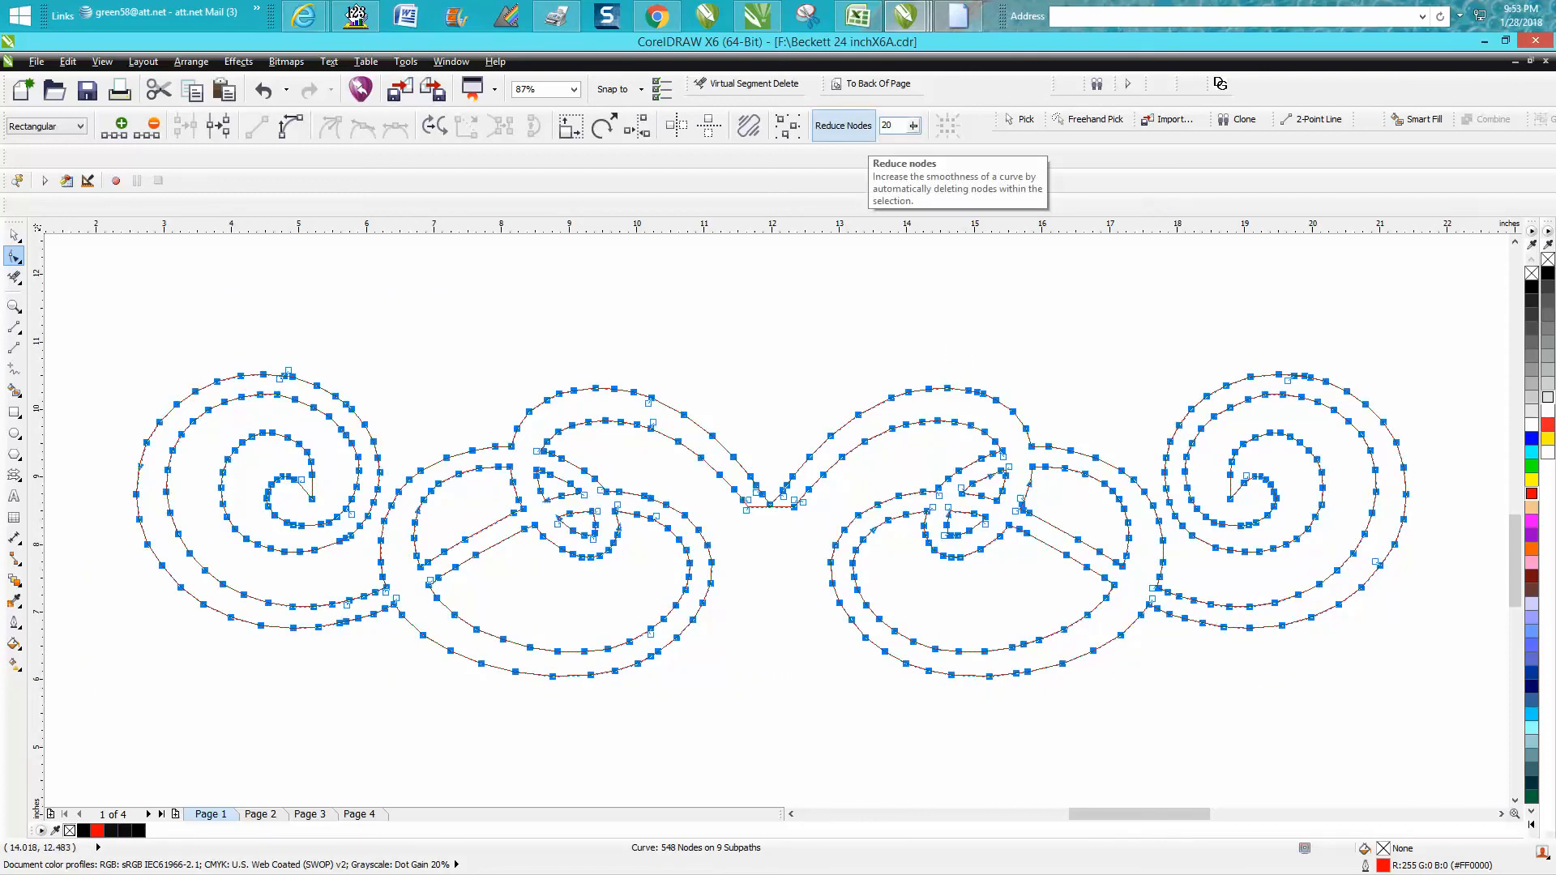
key(Return)
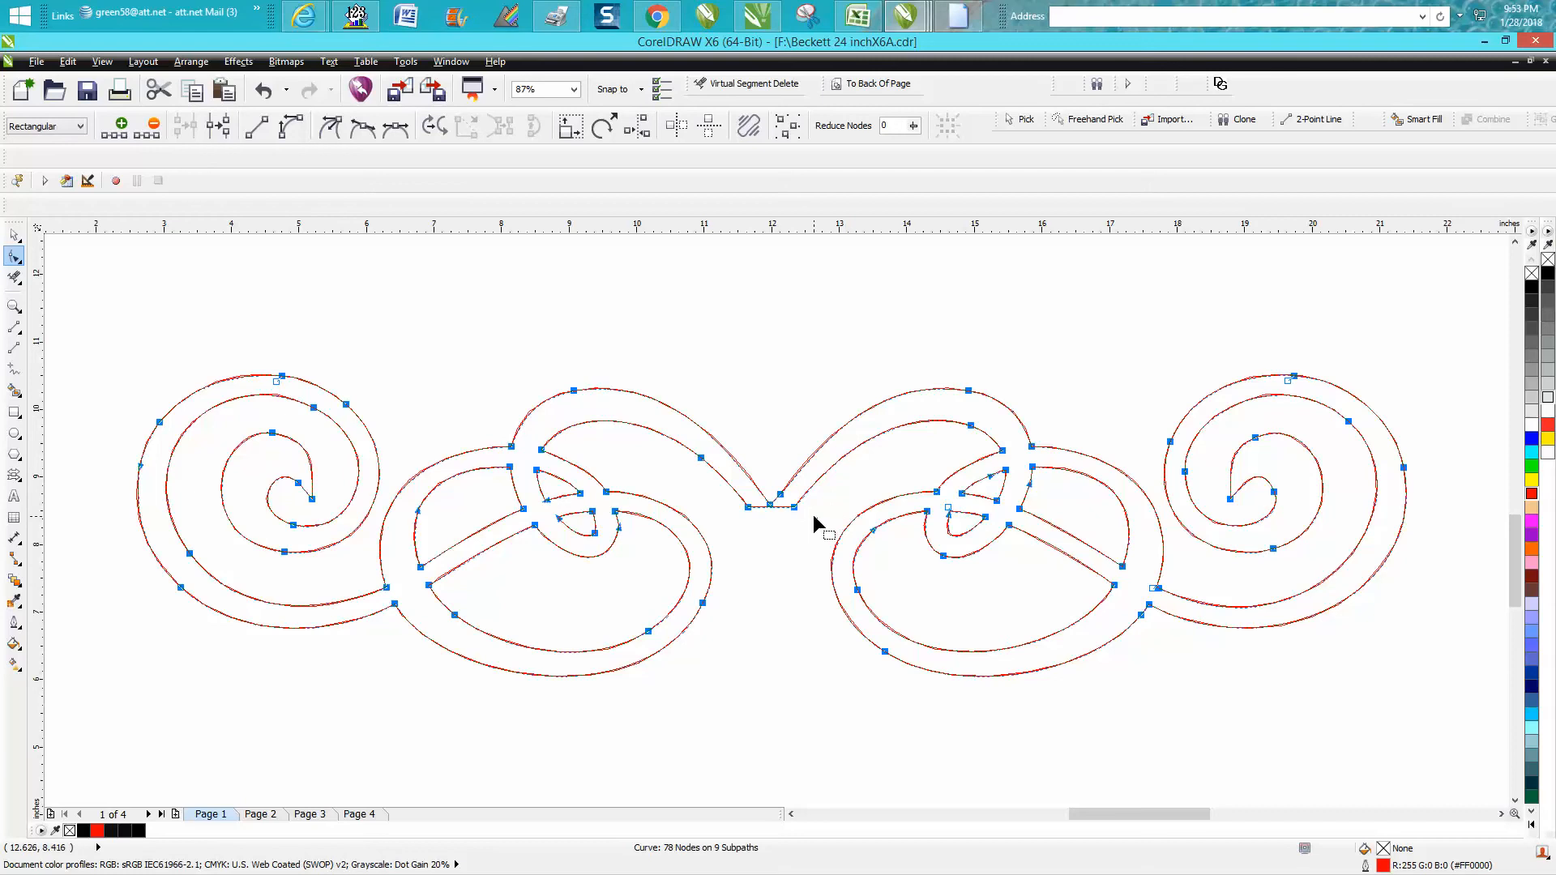
click(262, 90)
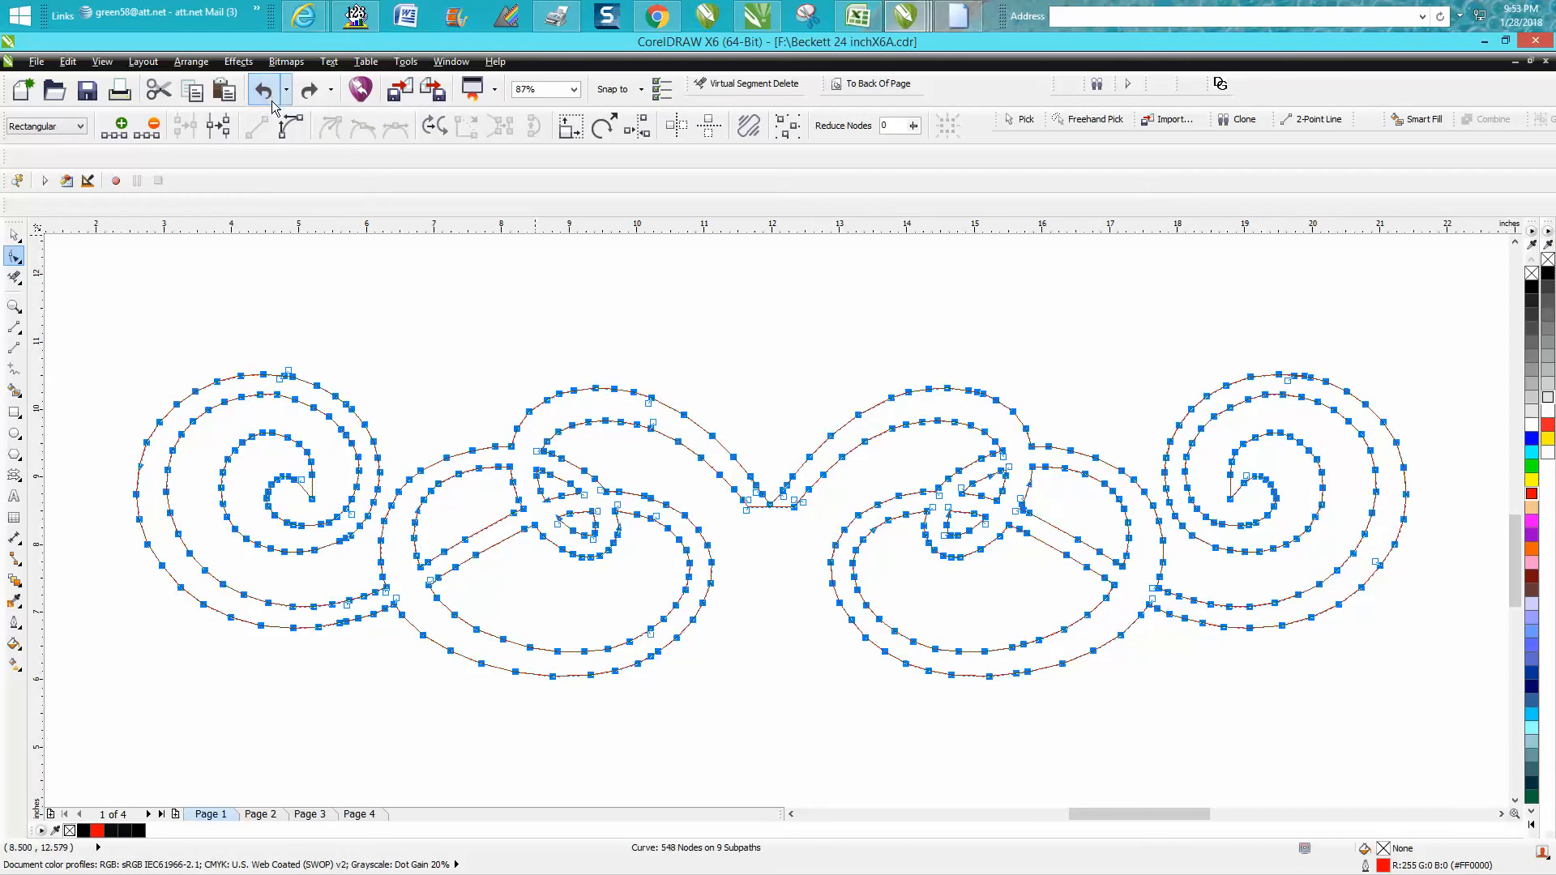
Step: Center the scroll ornament on the page and delete the duplicate ornament left at its original position
click(13, 235)
scroll(806, 454, down, 3)
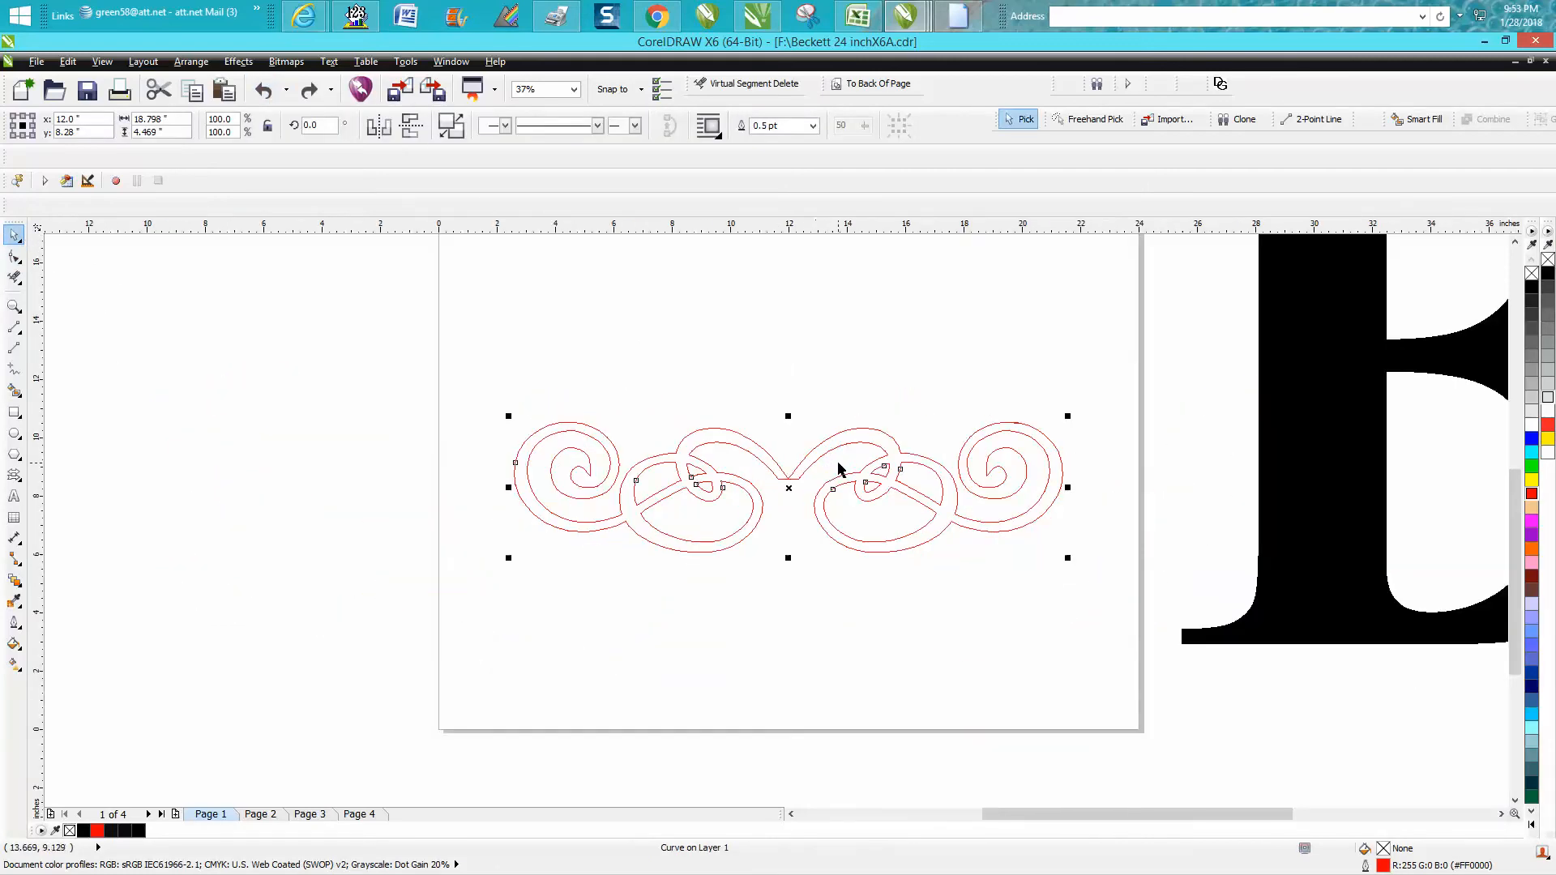
key(KP_Add)
key(p)
click(801, 468)
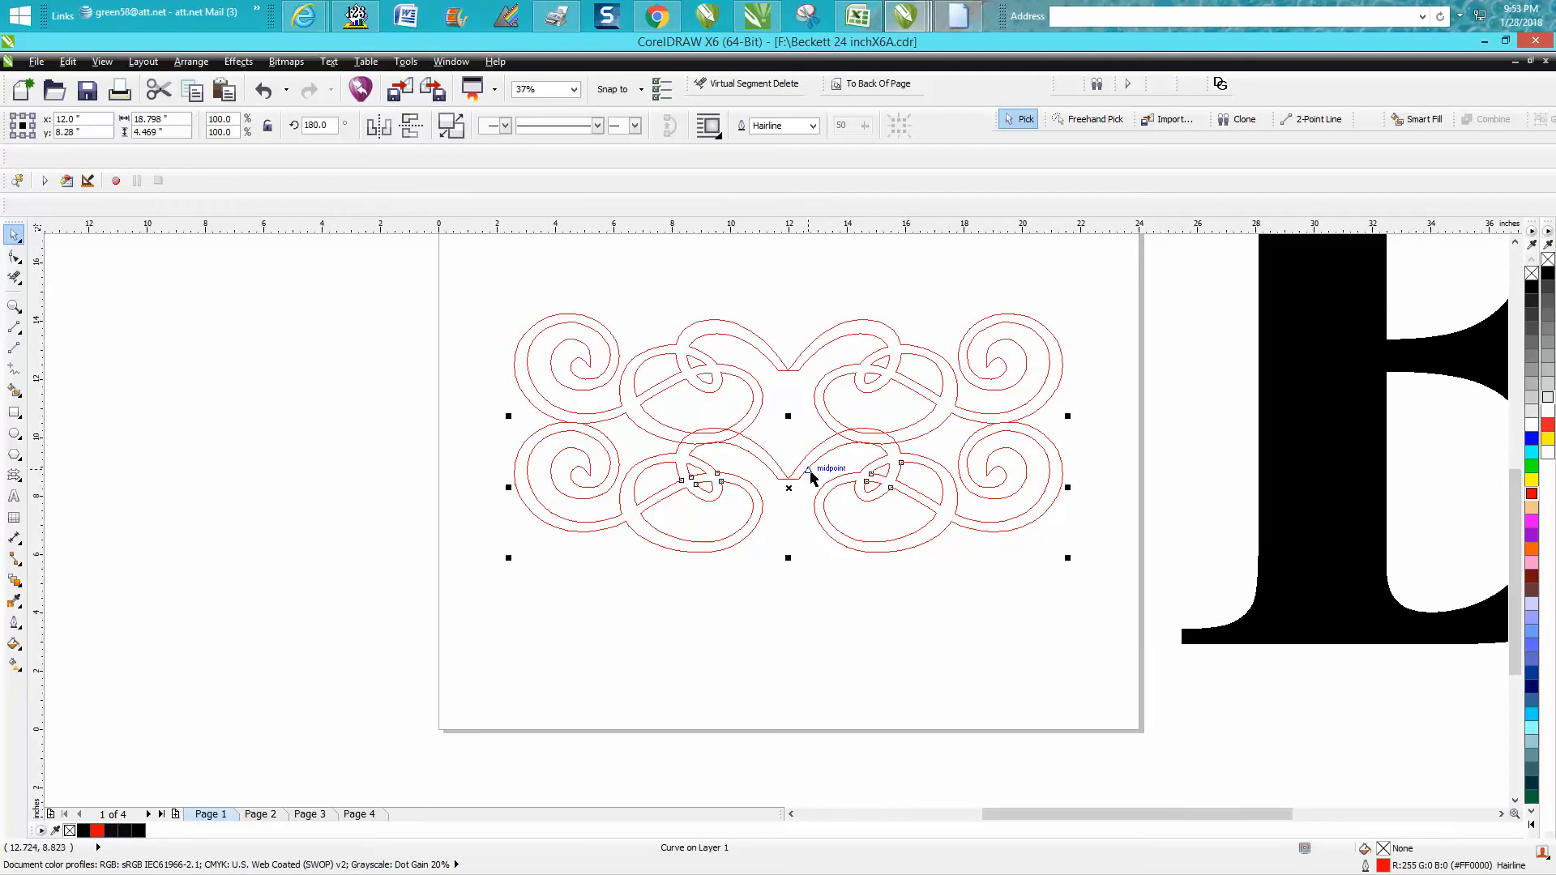
key(Delete)
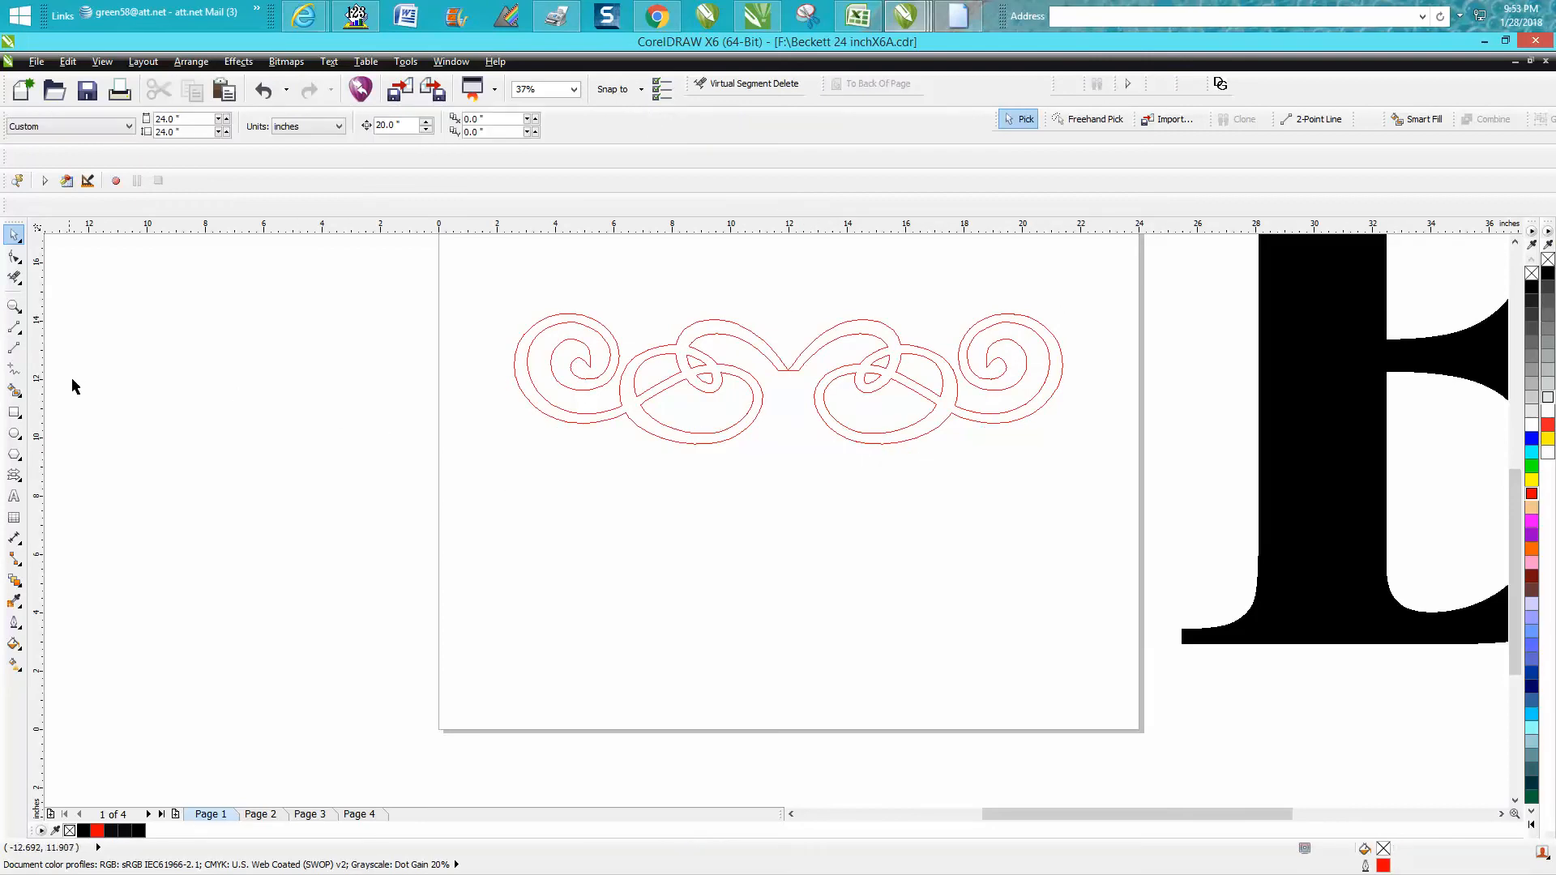
Step: Draw a vertical two-point line about 8.21 inches long and center it on the page through the ornament
click(13, 347)
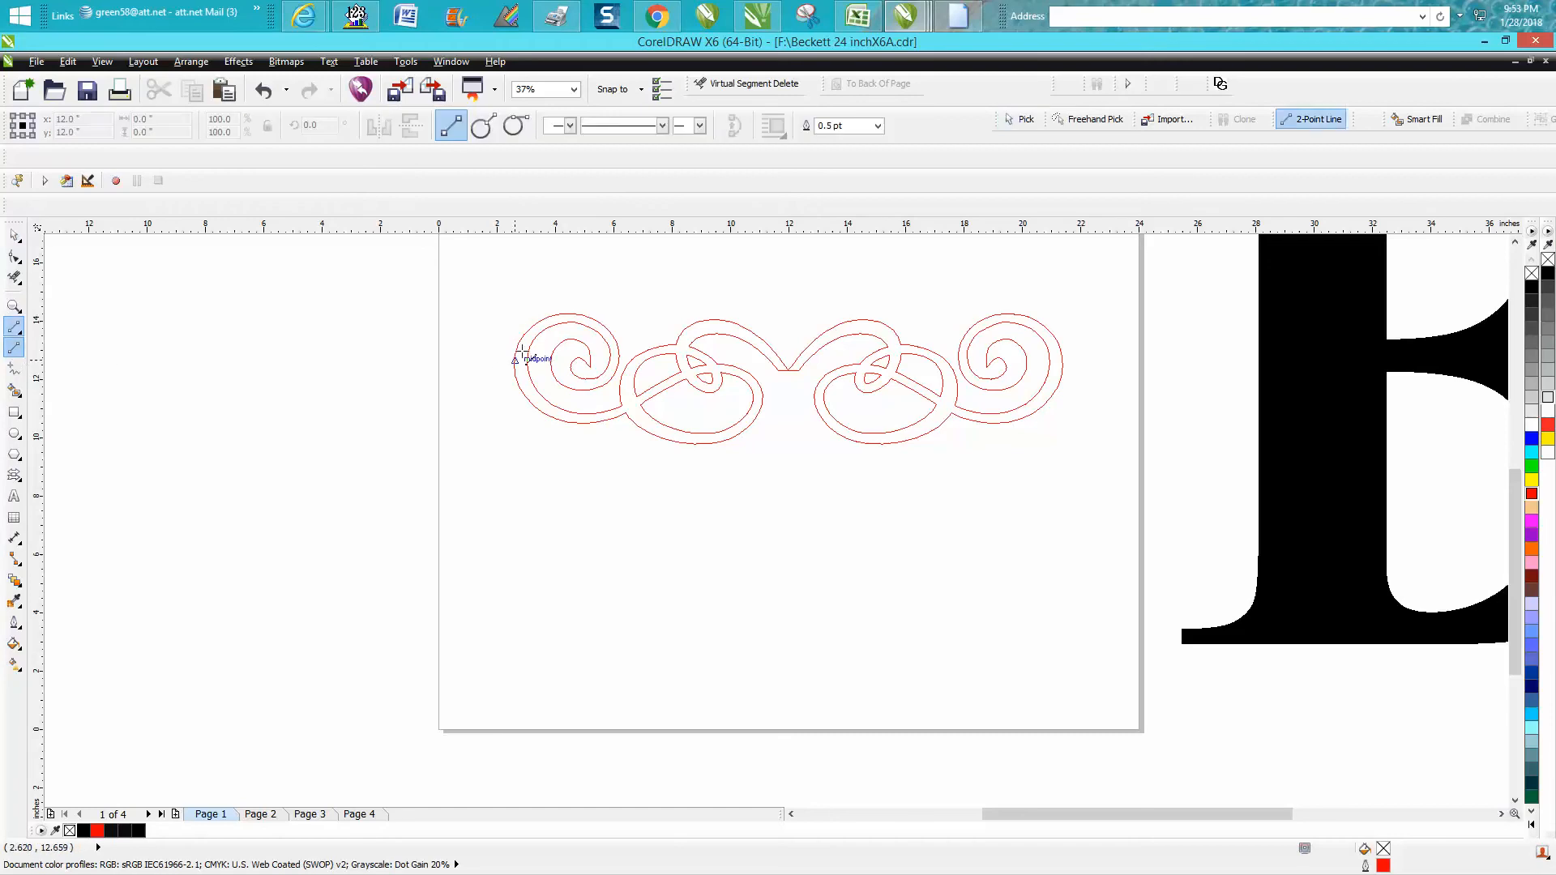
drag(492, 300, 512, 538)
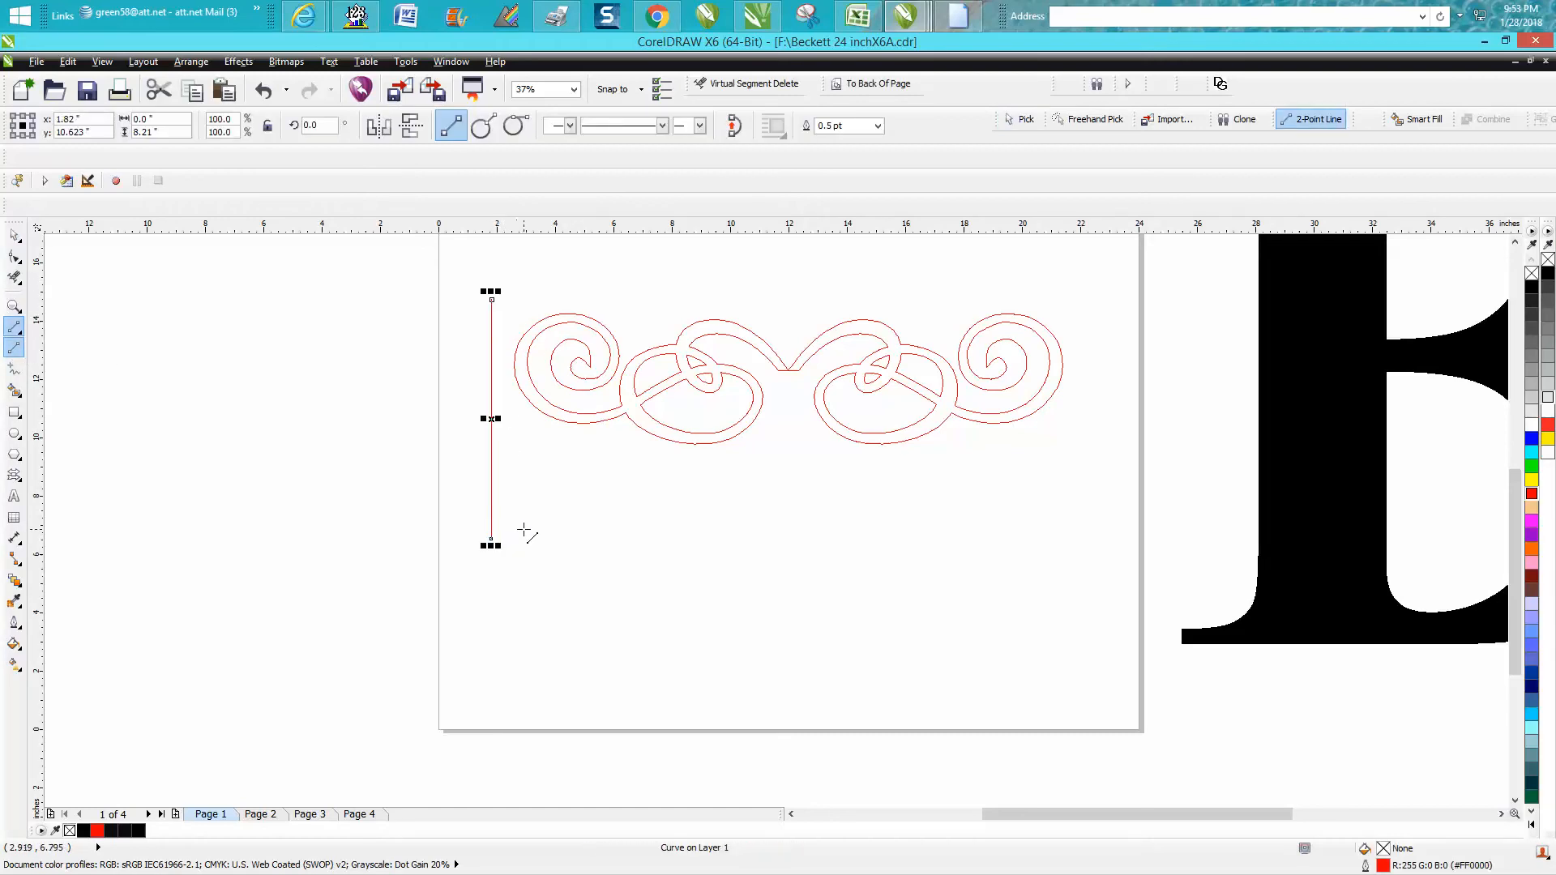
key(p)
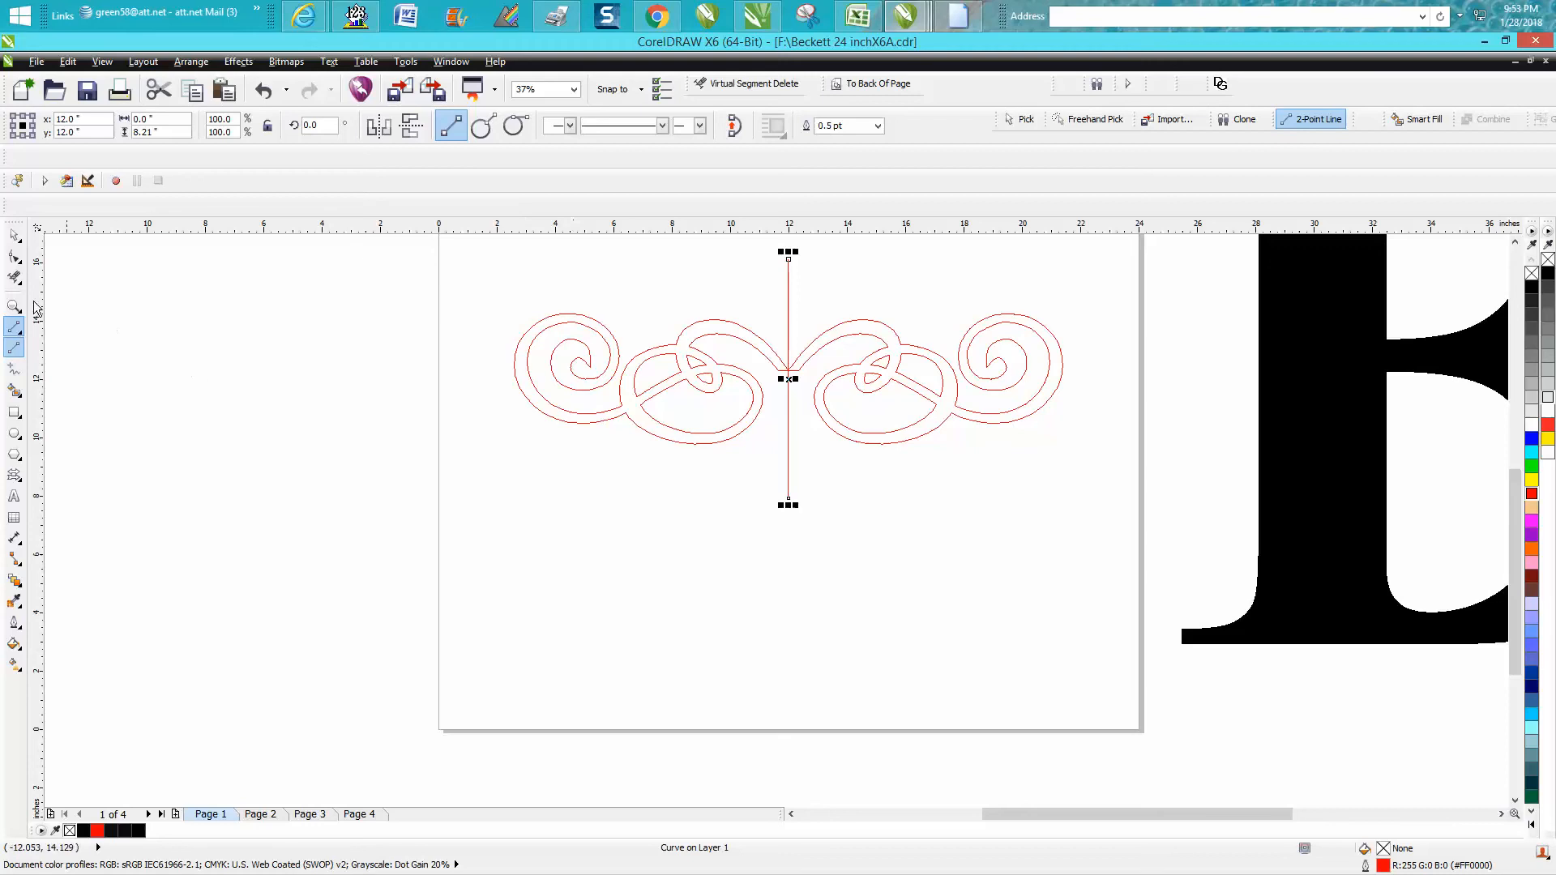
Step: Remove the right half of the scroll ornament with Virtual Segment Delete and delete the vertical dividing line
click(14, 278)
click(863, 316)
drag(820, 325, 1015, 462)
key(Delete)
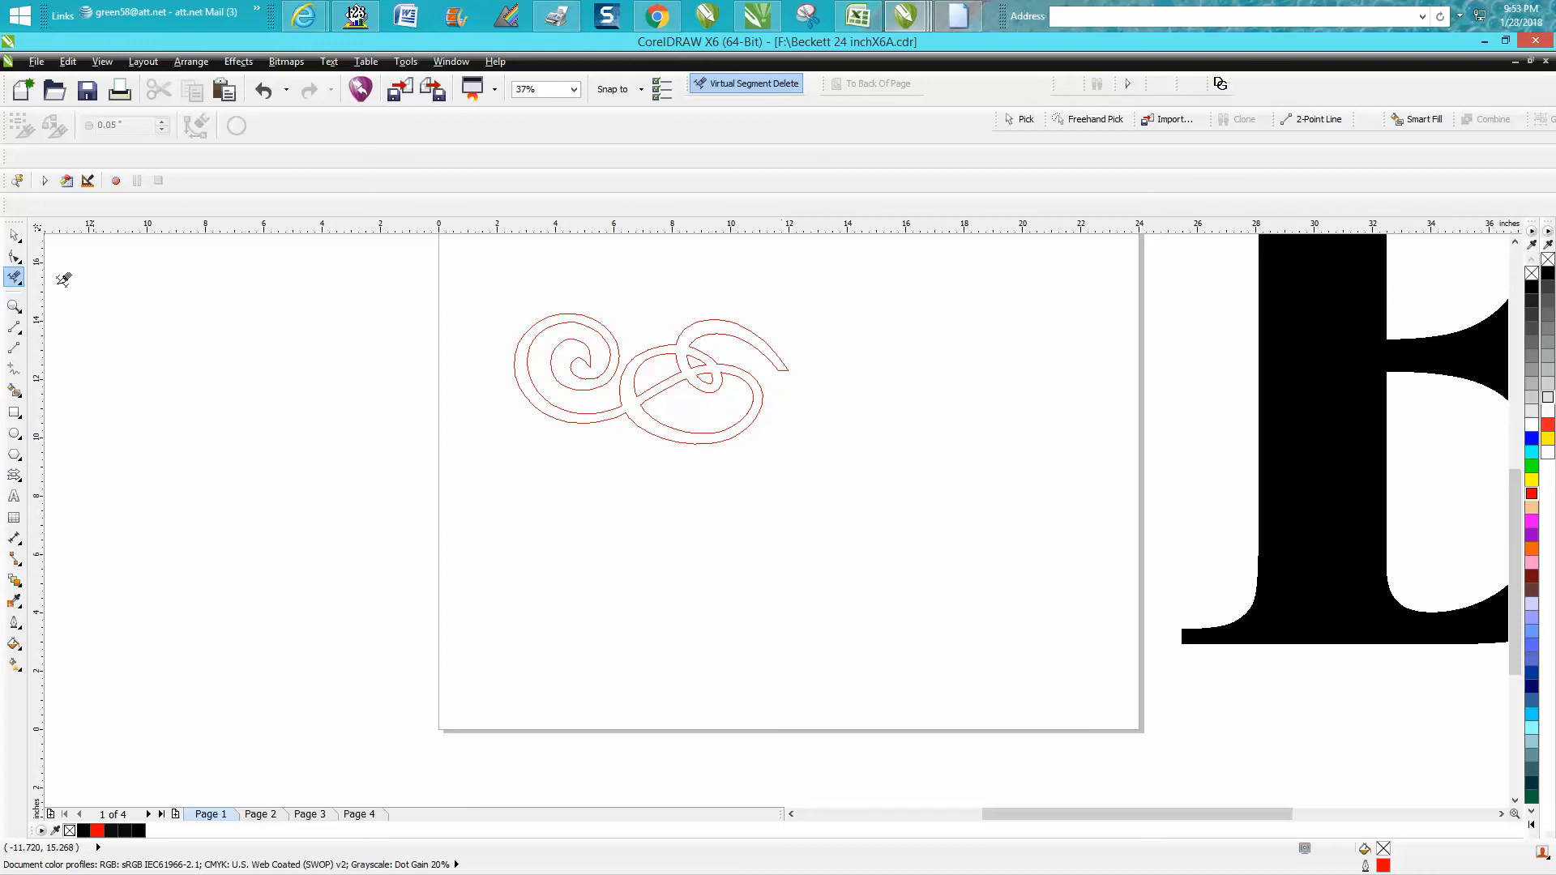
Step: Select all nodes of the remaining left half of the scroll and apply Reduce Nodes to smooth its curves
click(14, 305)
drag(497, 289, 831, 486)
key(F10)
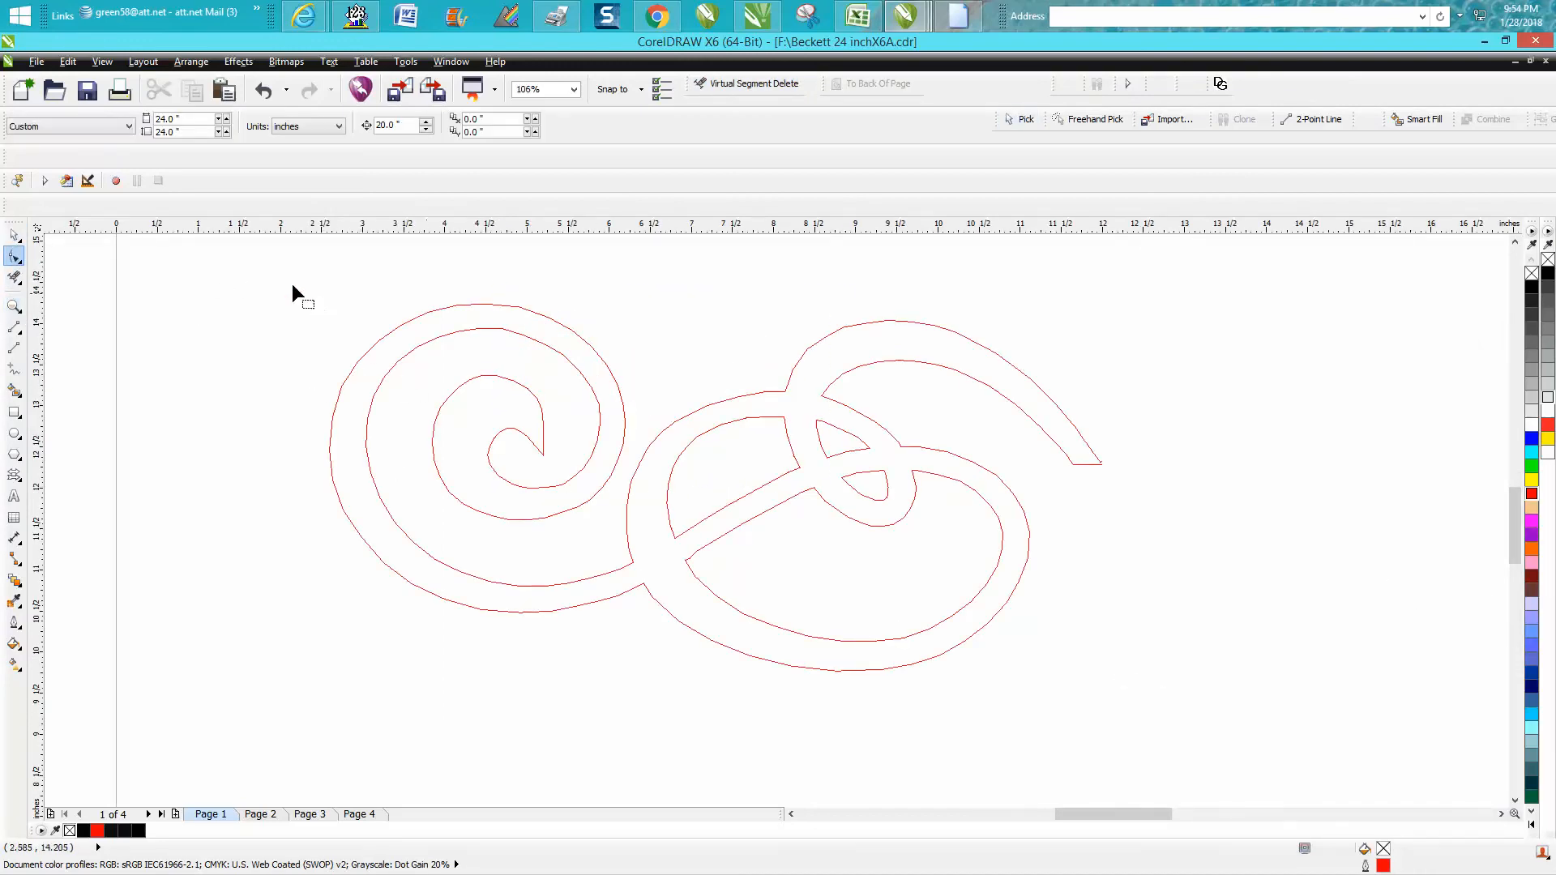
click(402, 358)
drag(268, 270, 1187, 687)
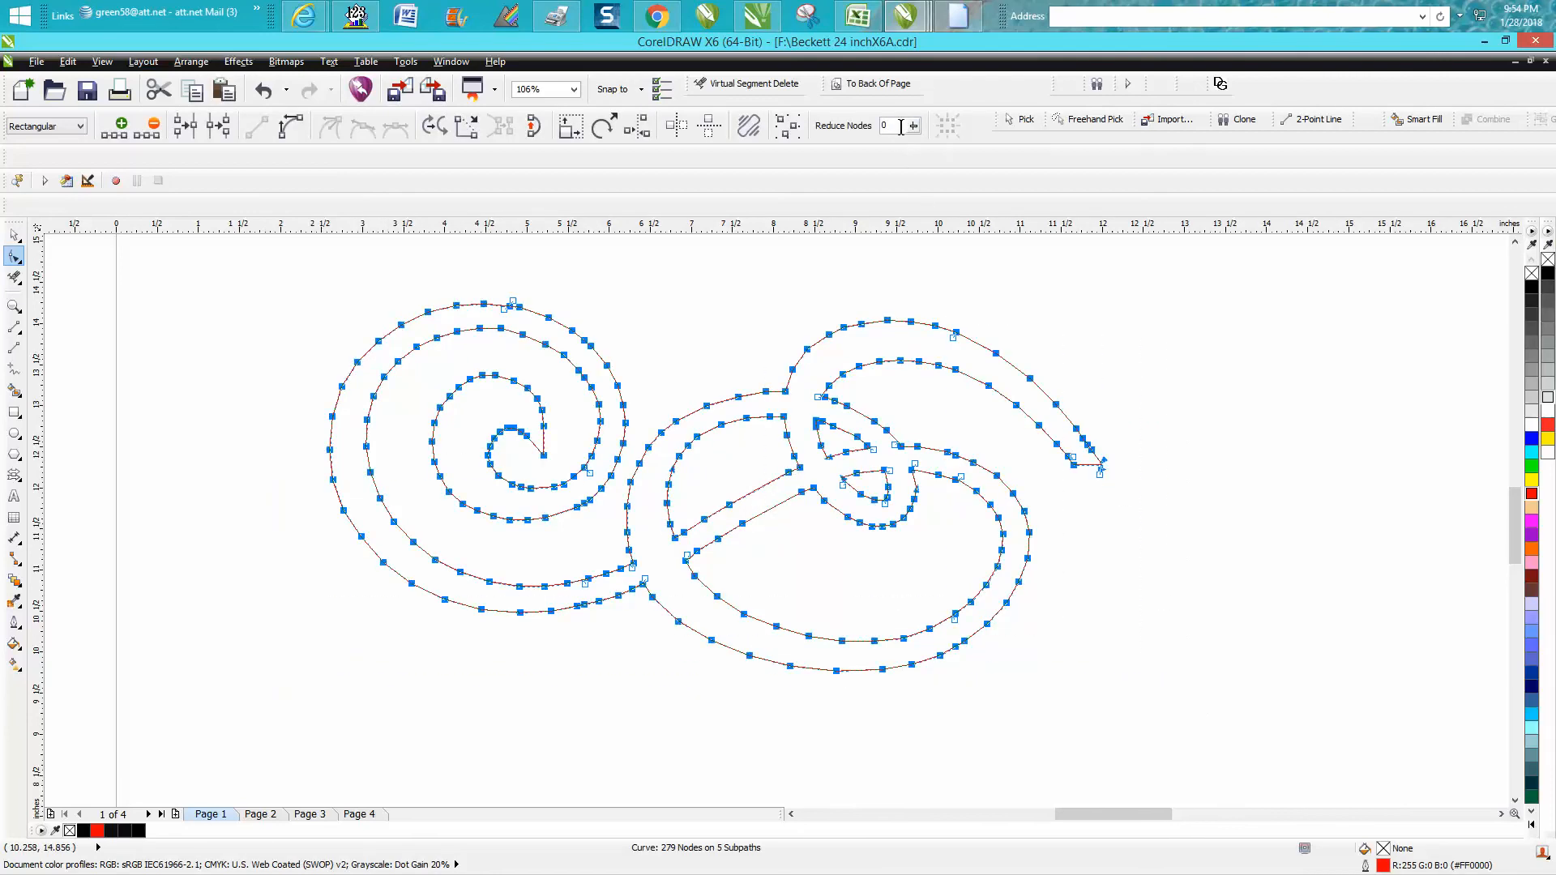
click(853, 137)
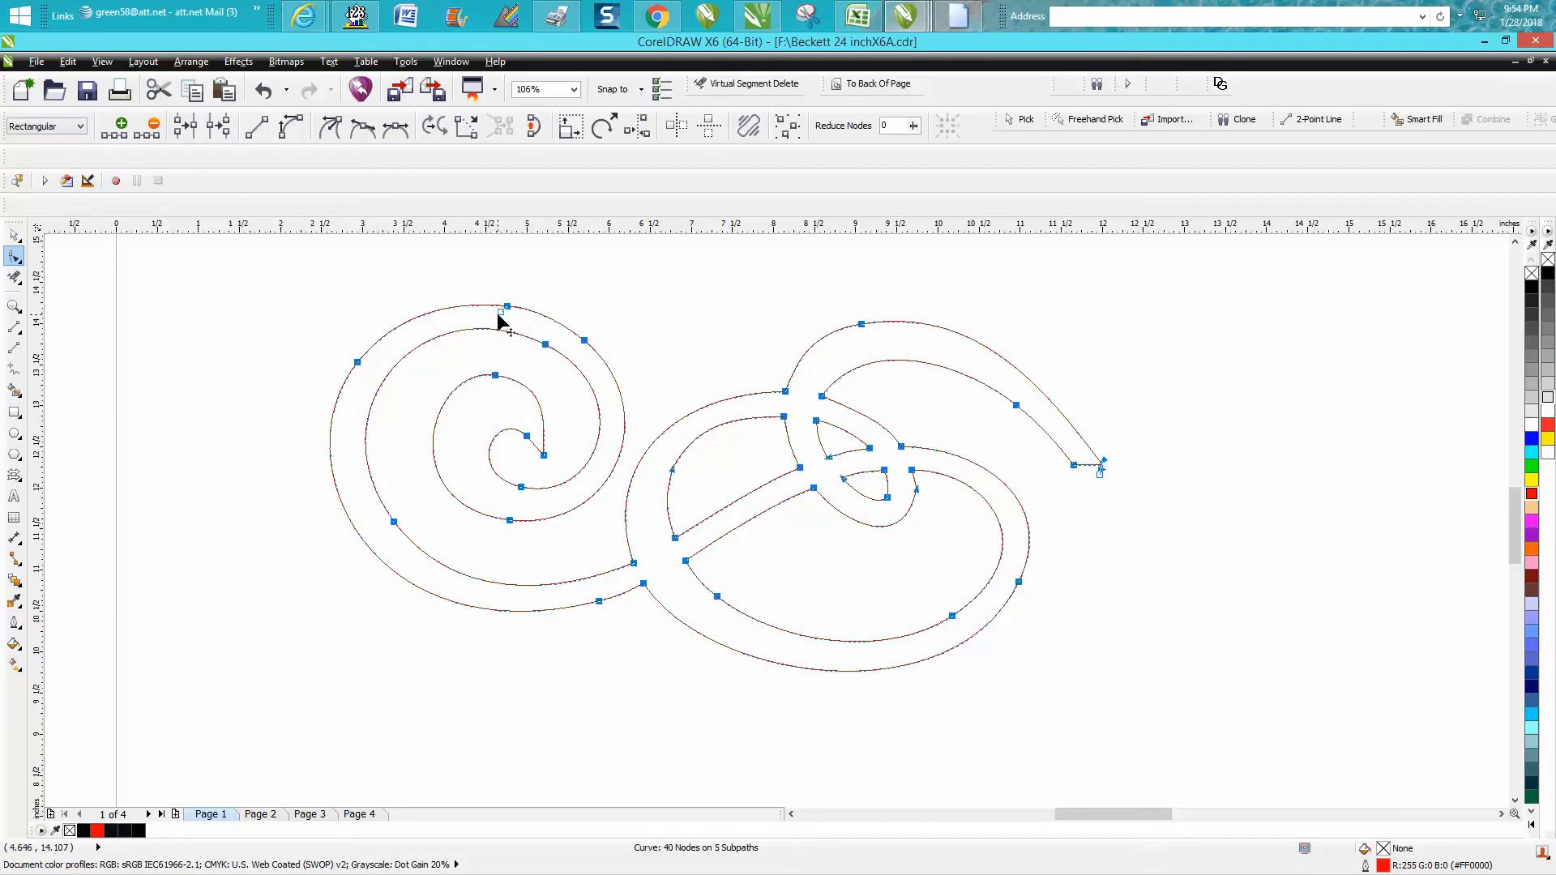
Step: Try deleting from the half scroll while all its nodes are selected, and undo that deletion
key(Delete)
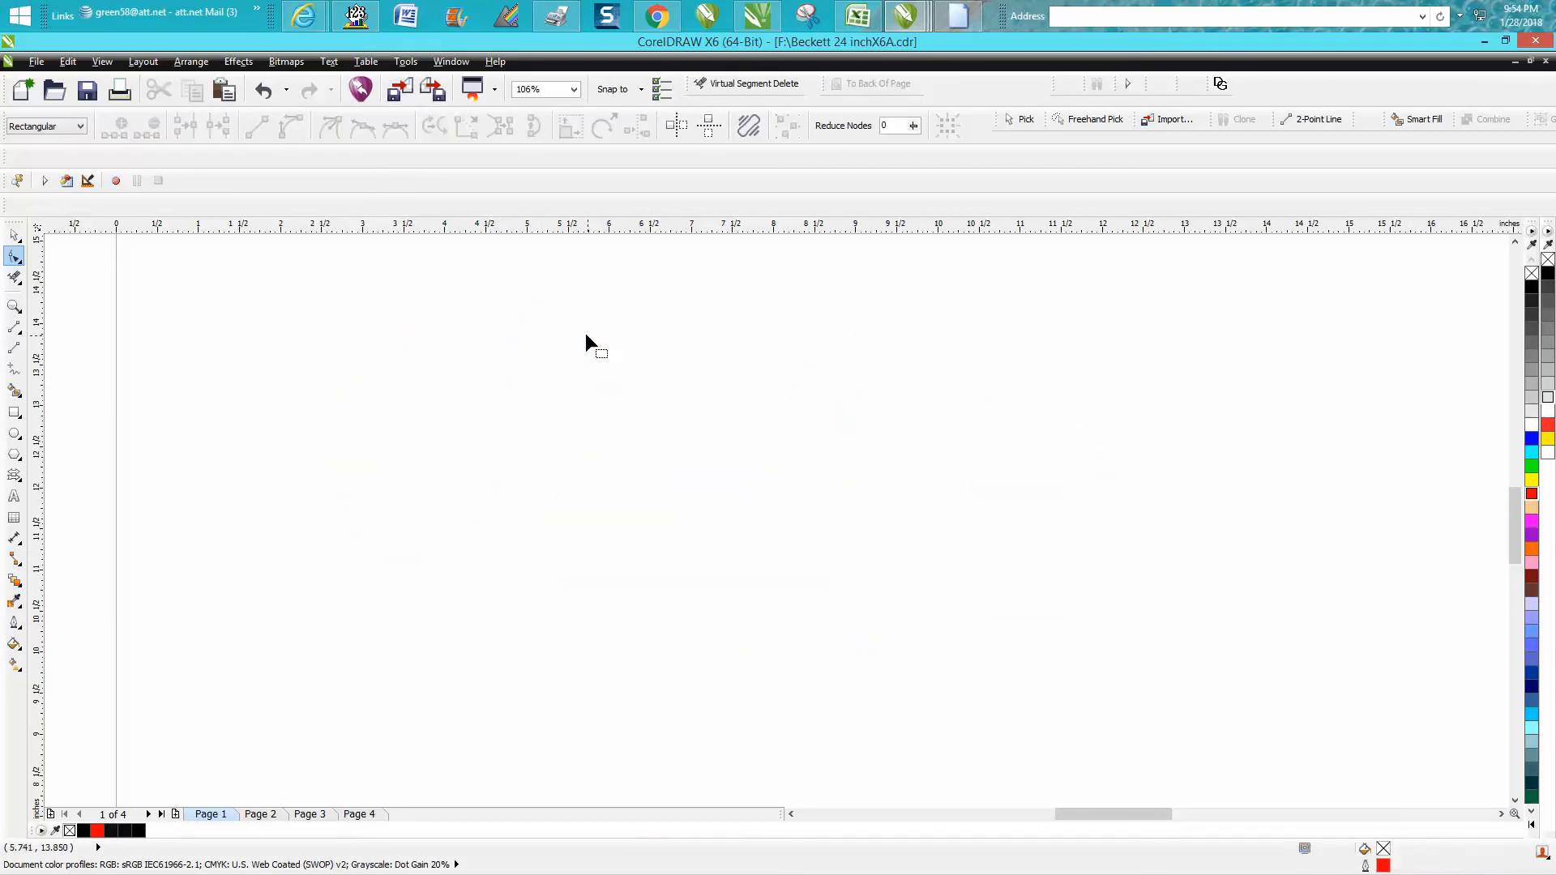
click(265, 91)
Step: Delete the stray nodes at the top of the spiral's outer edge and the lower-left node on its inner edge
click(503, 313)
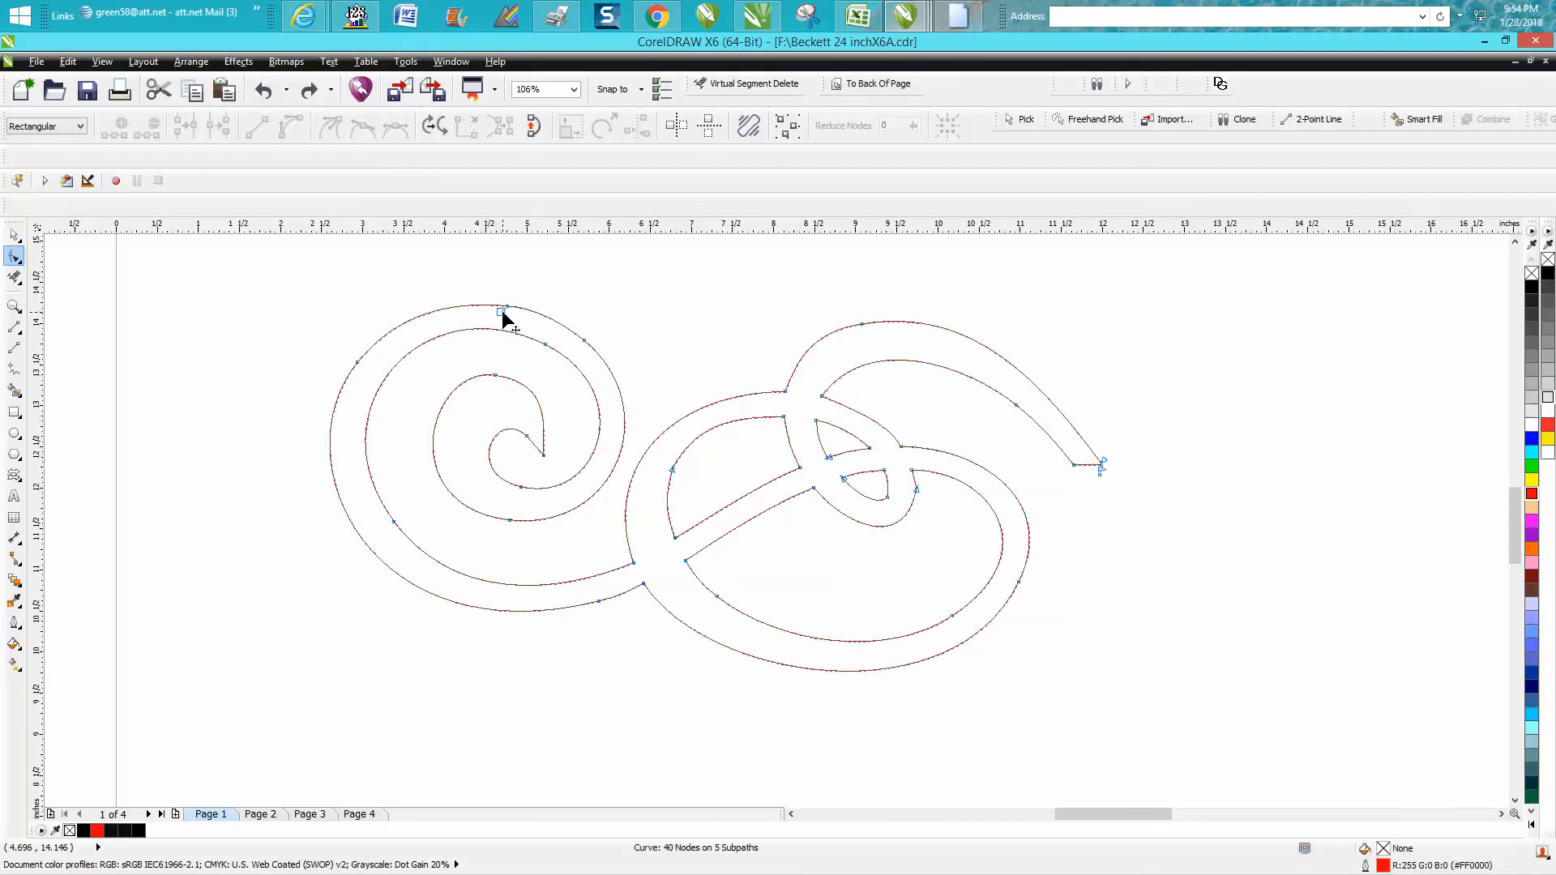
click(585, 341)
click(507, 307)
key(Delete)
click(394, 523)
key(Delete)
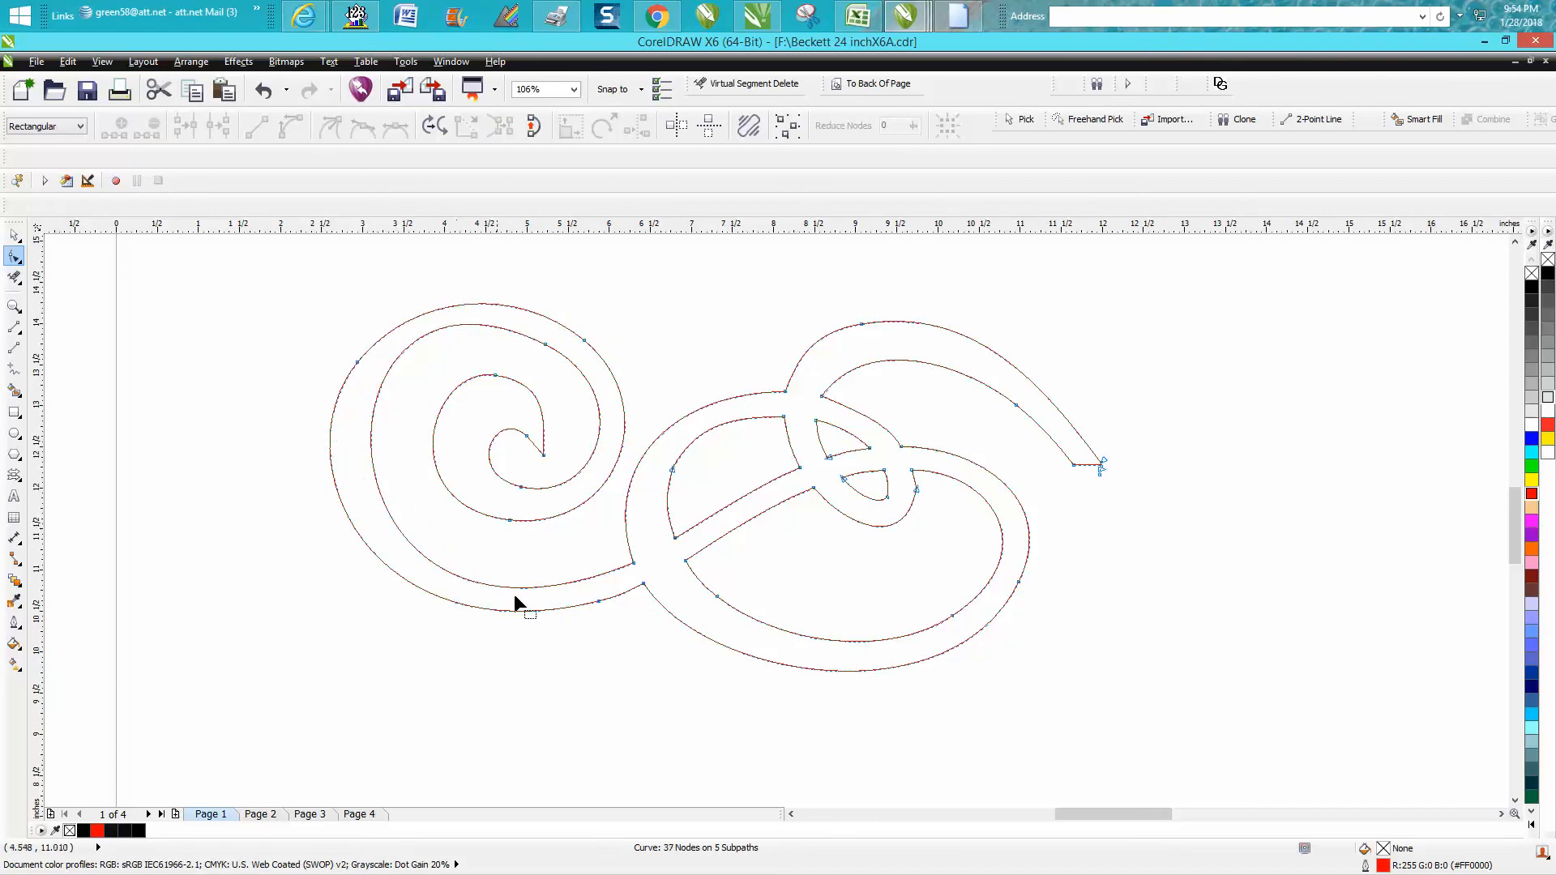
Step: Adjust the curve handles at both ends of the spiral's long inner edge to smooth the curve and even its width
click(634, 563)
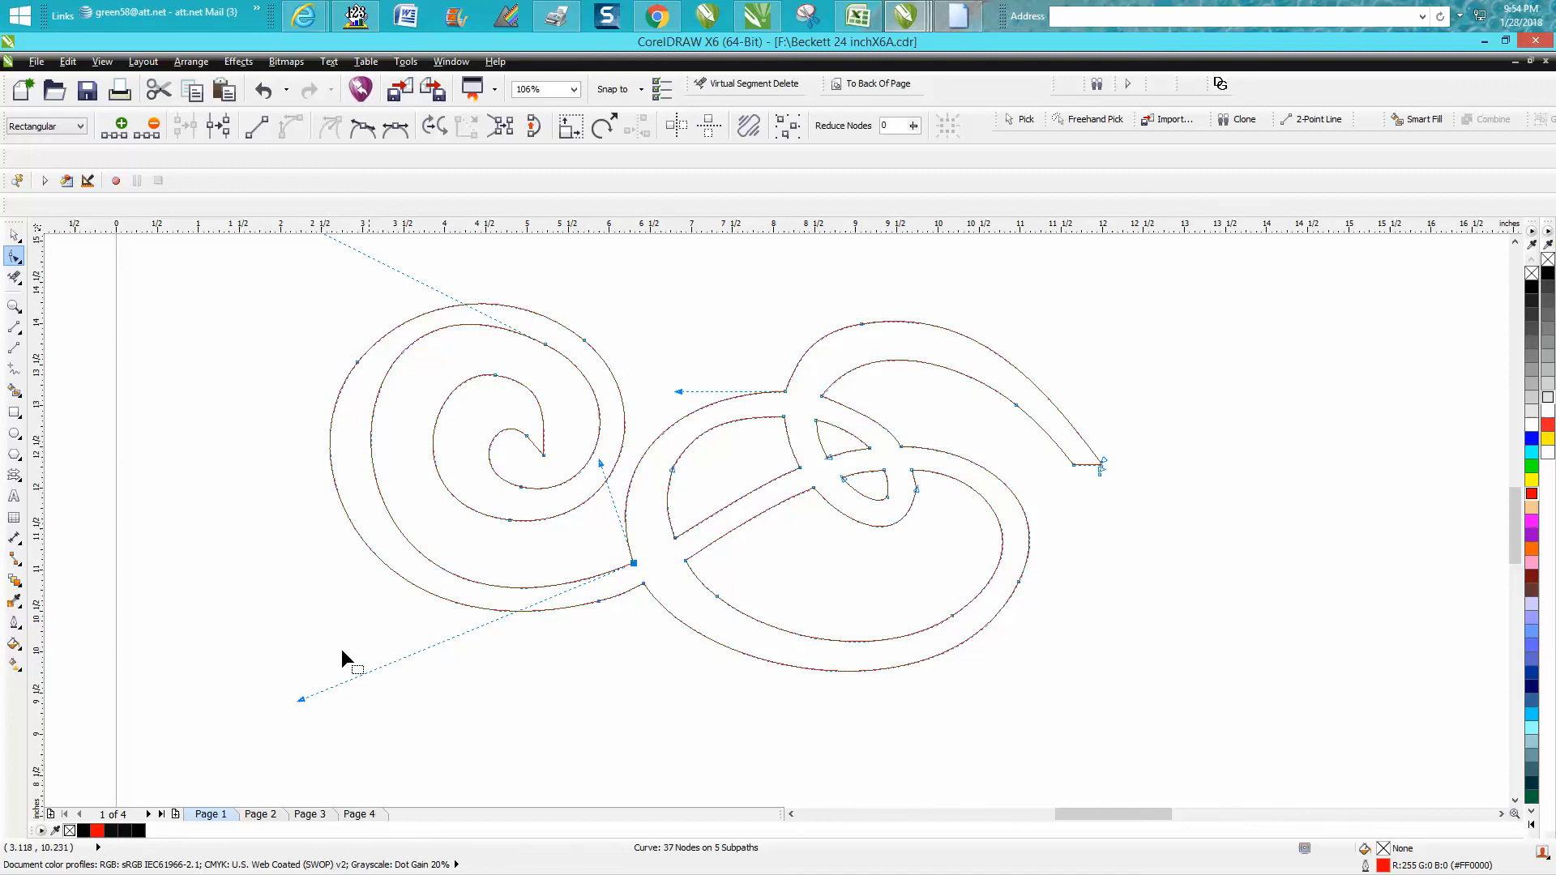
drag(299, 702, 256, 683)
scroll(403, 540, down, 2)
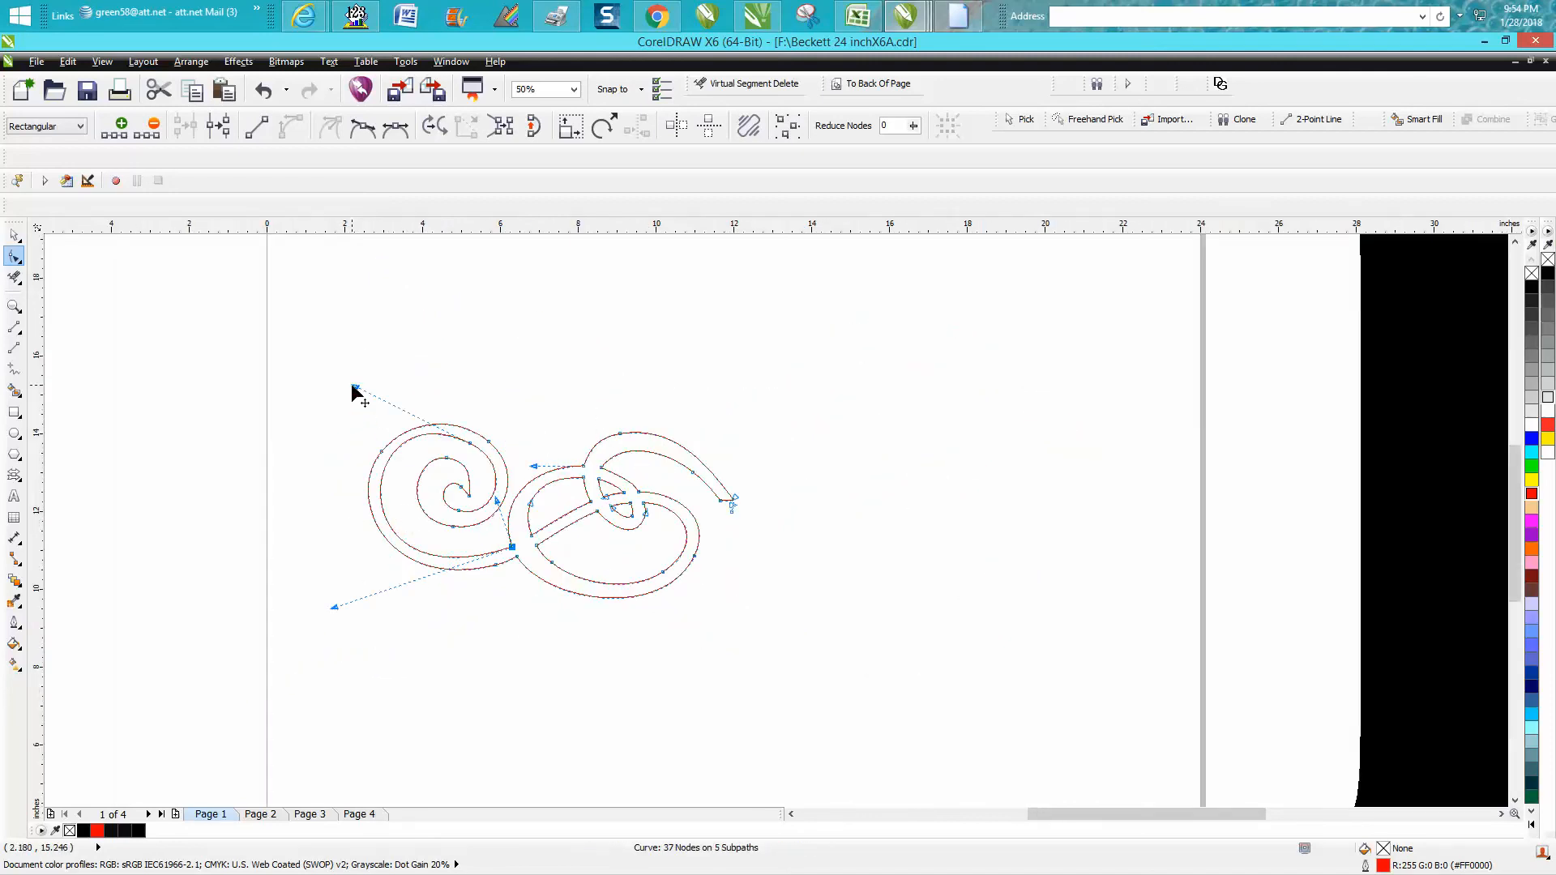
drag(352, 382, 351, 388)
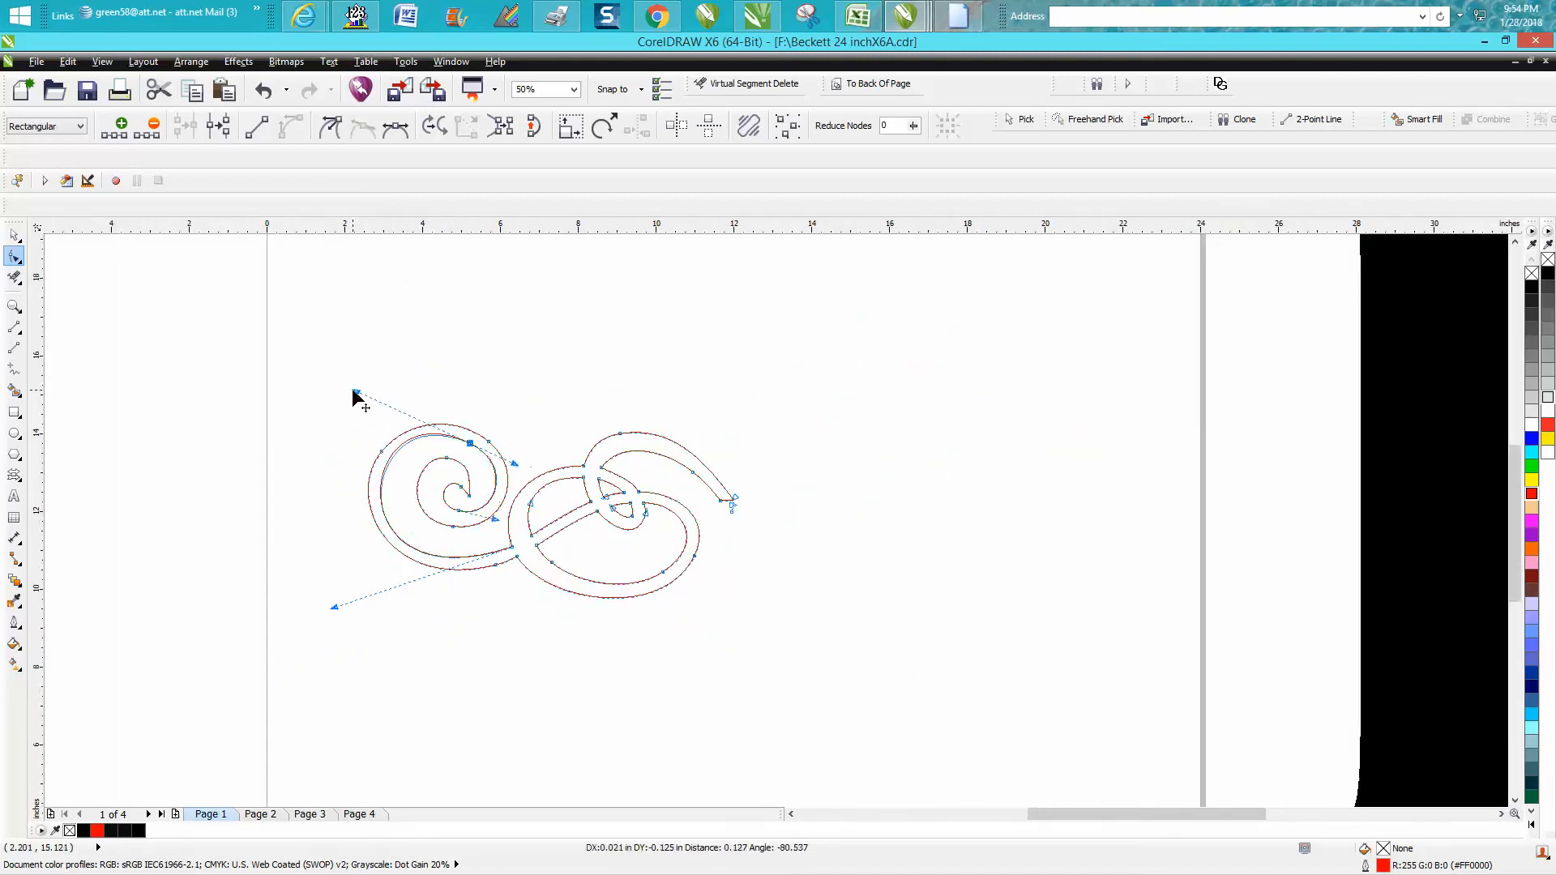
Step: Delete the kinked node on the right side of the small crossing loop to smooth its outline
click(14, 310)
drag(442, 430, 877, 647)
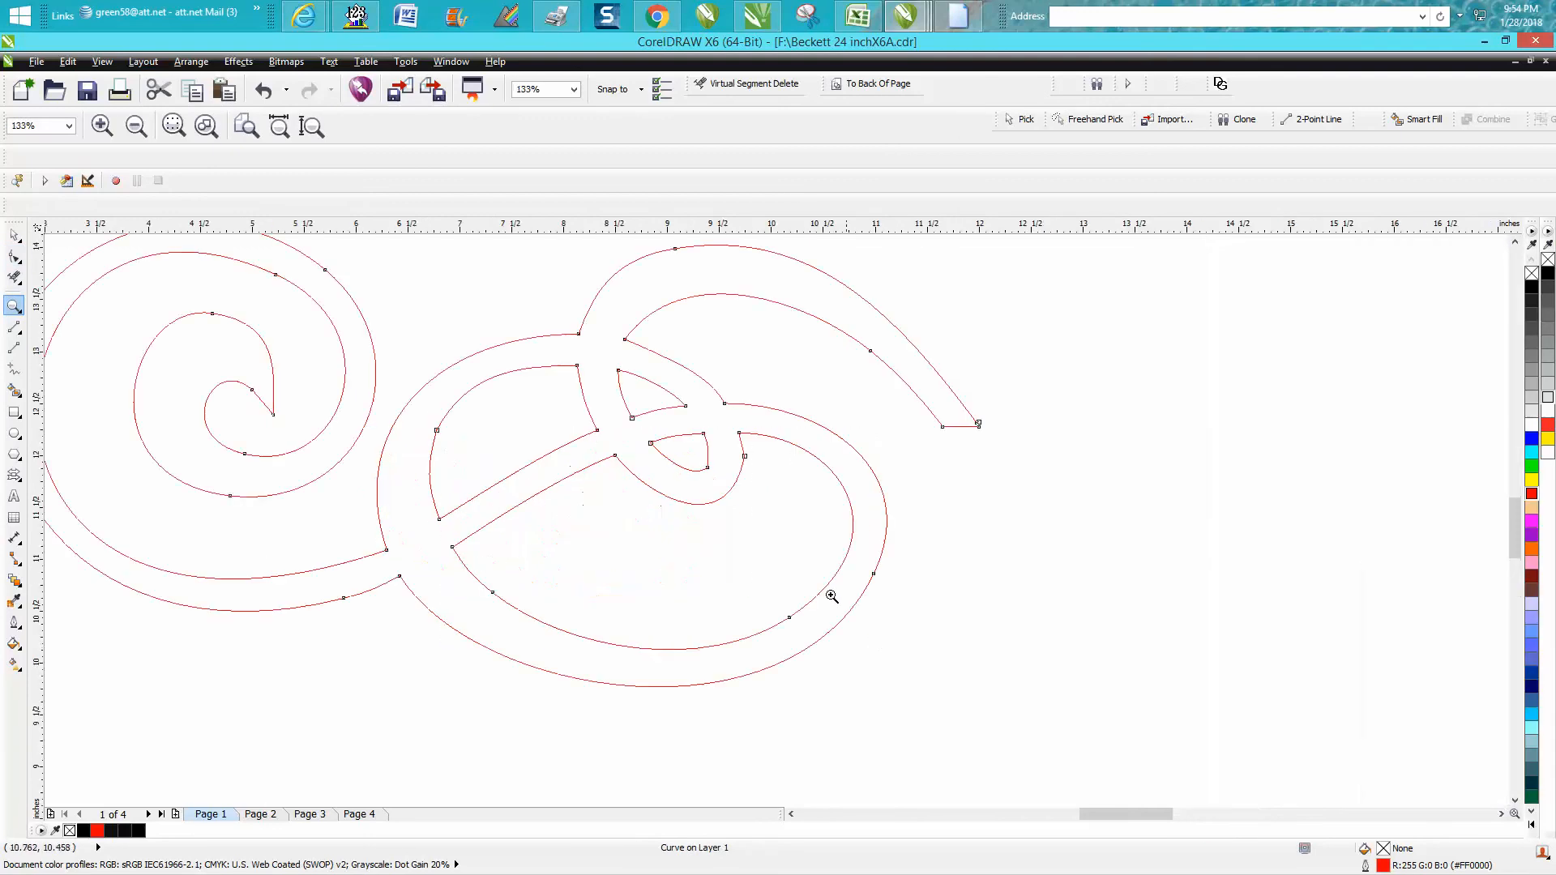
drag(697, 417, 912, 574)
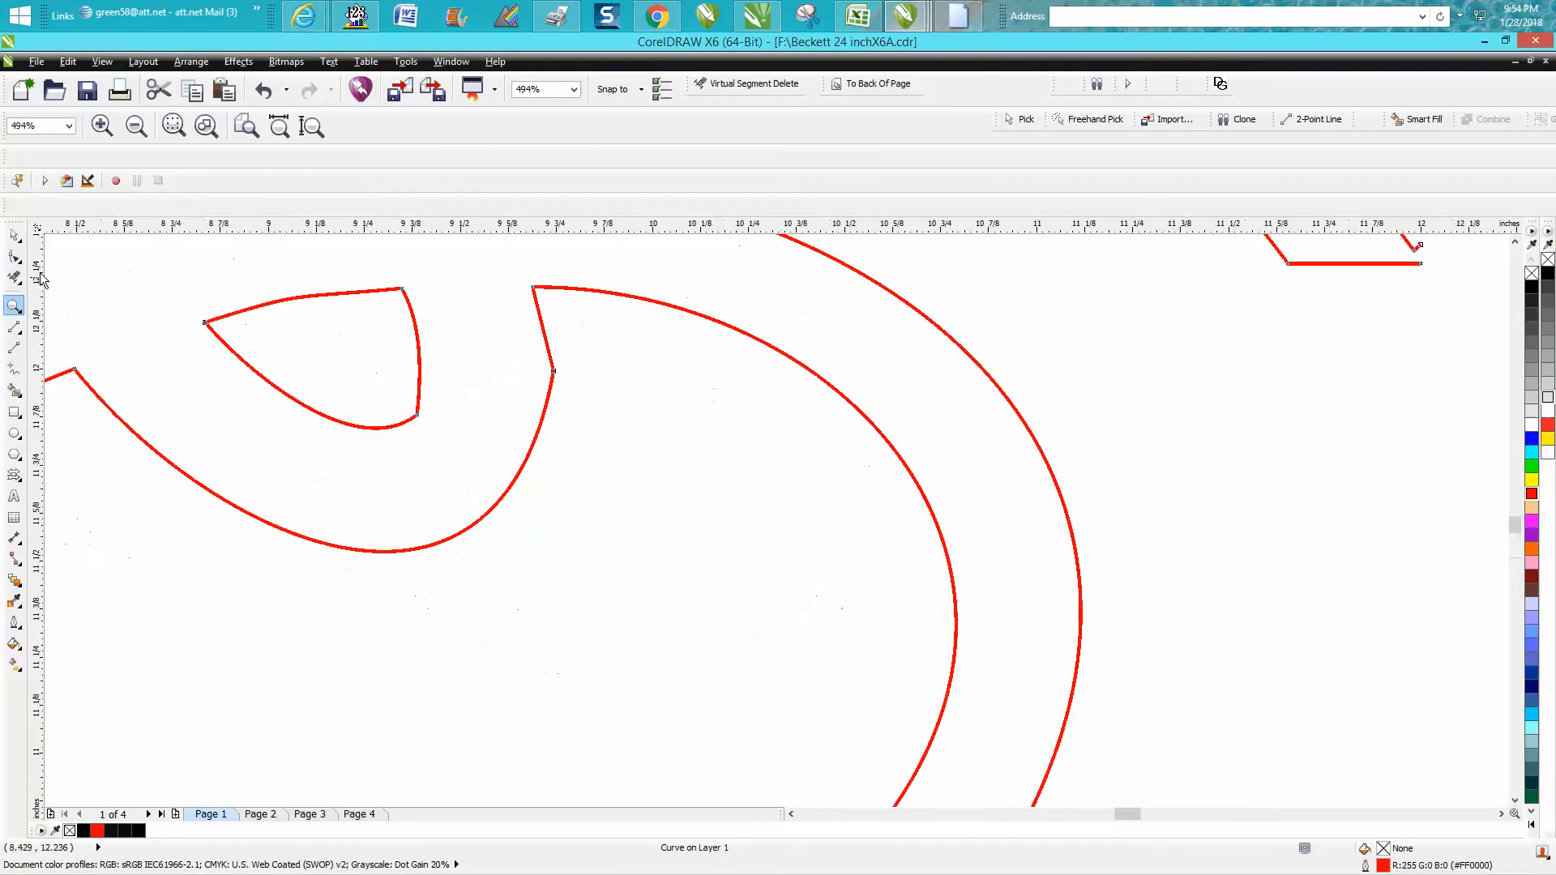
click(14, 256)
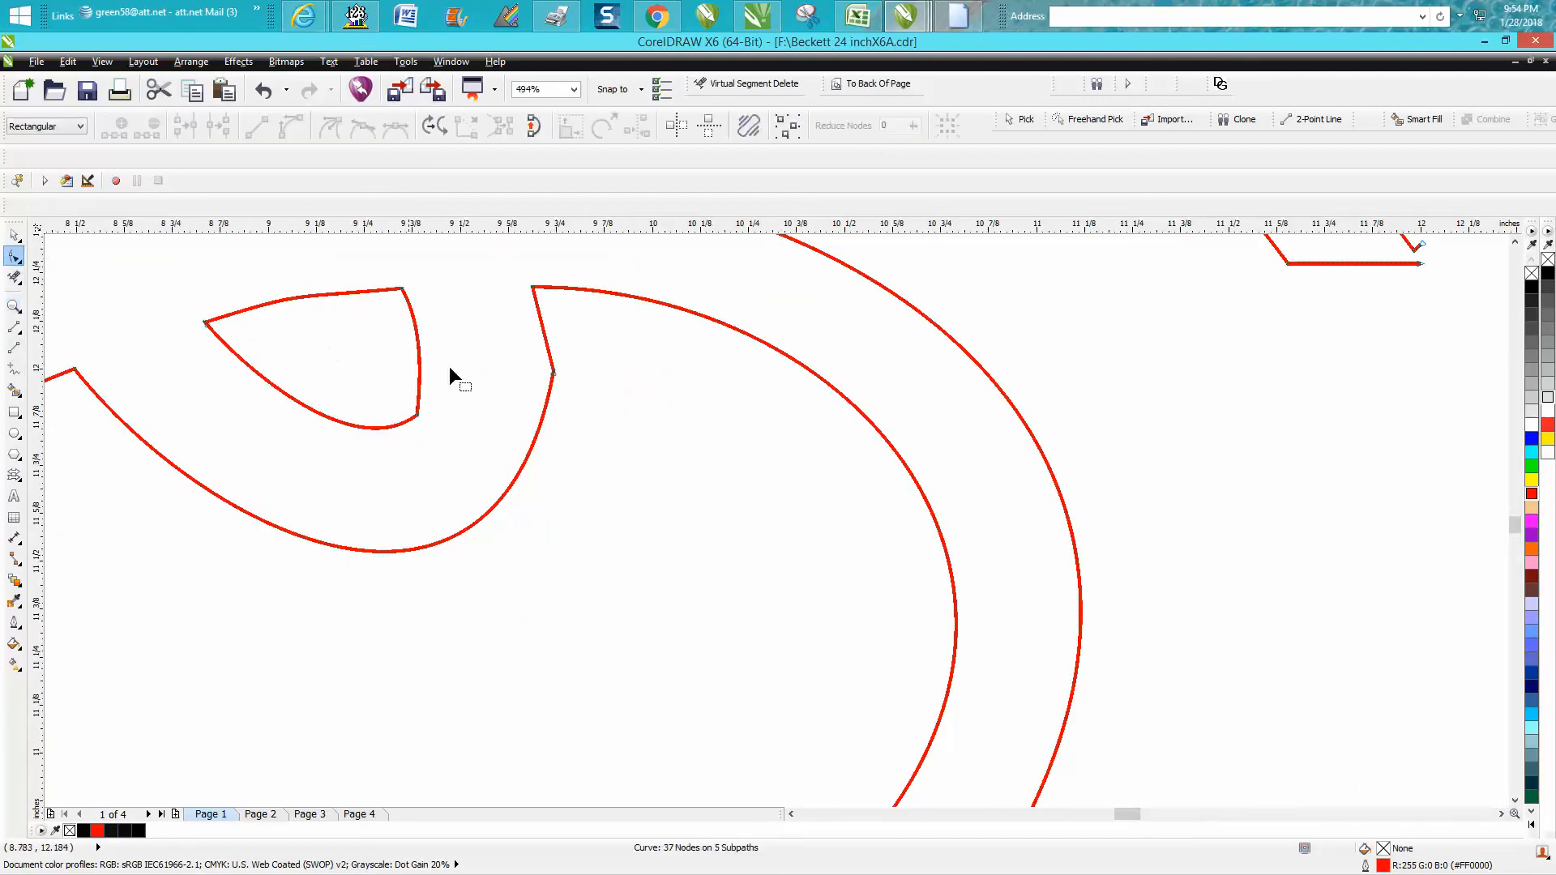
double_click(555, 373)
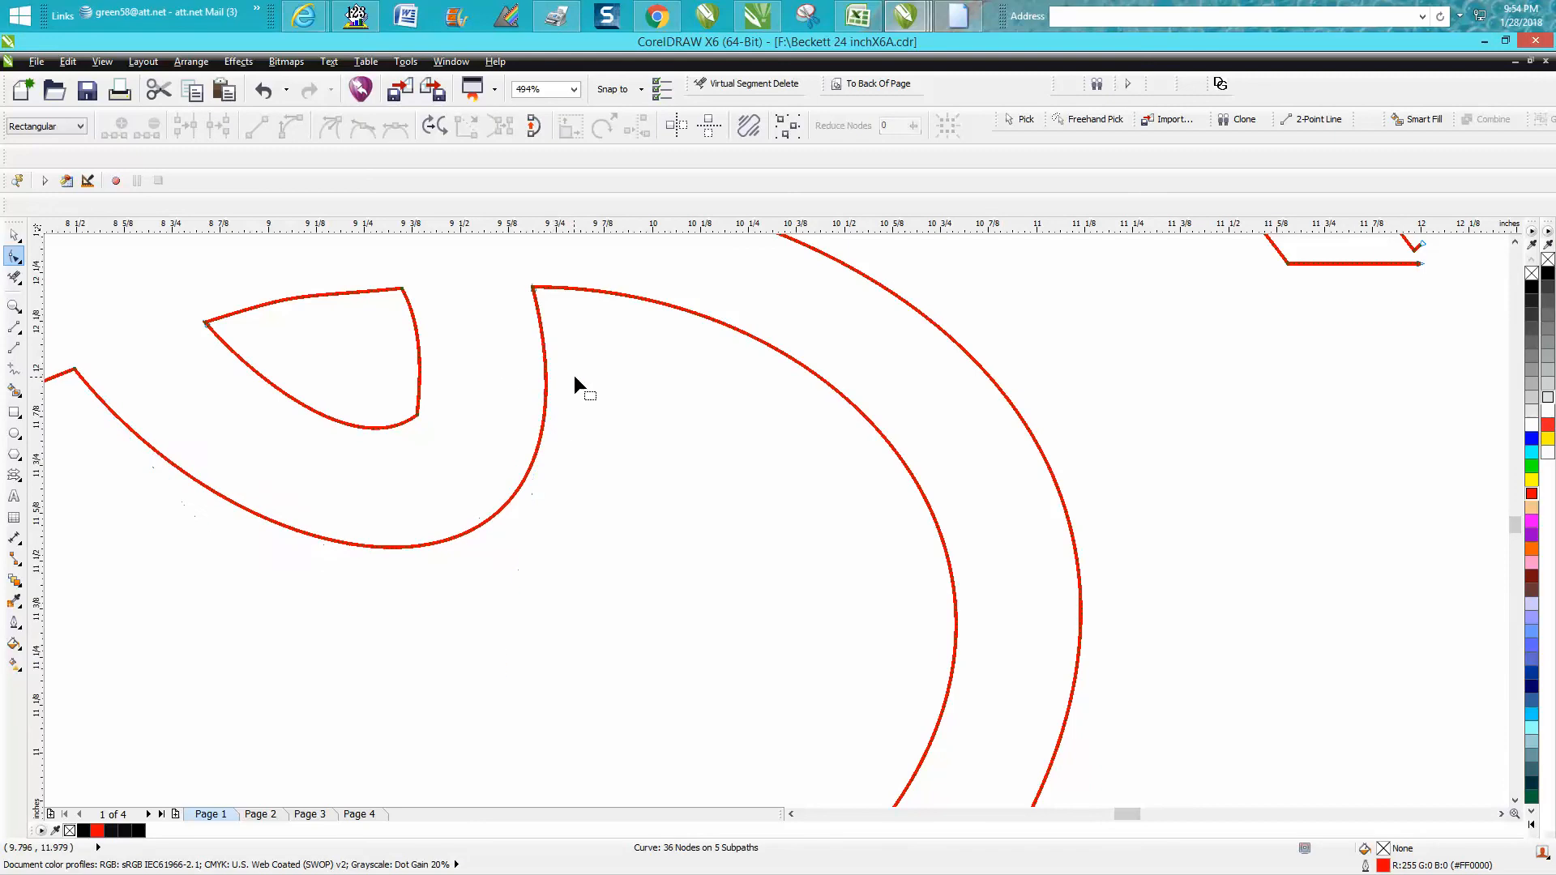
Step: Remove the extra nodes at the pointed tip of the upper arm so its outer edge runs cleanly into the corner
scroll(574, 376, down, 3)
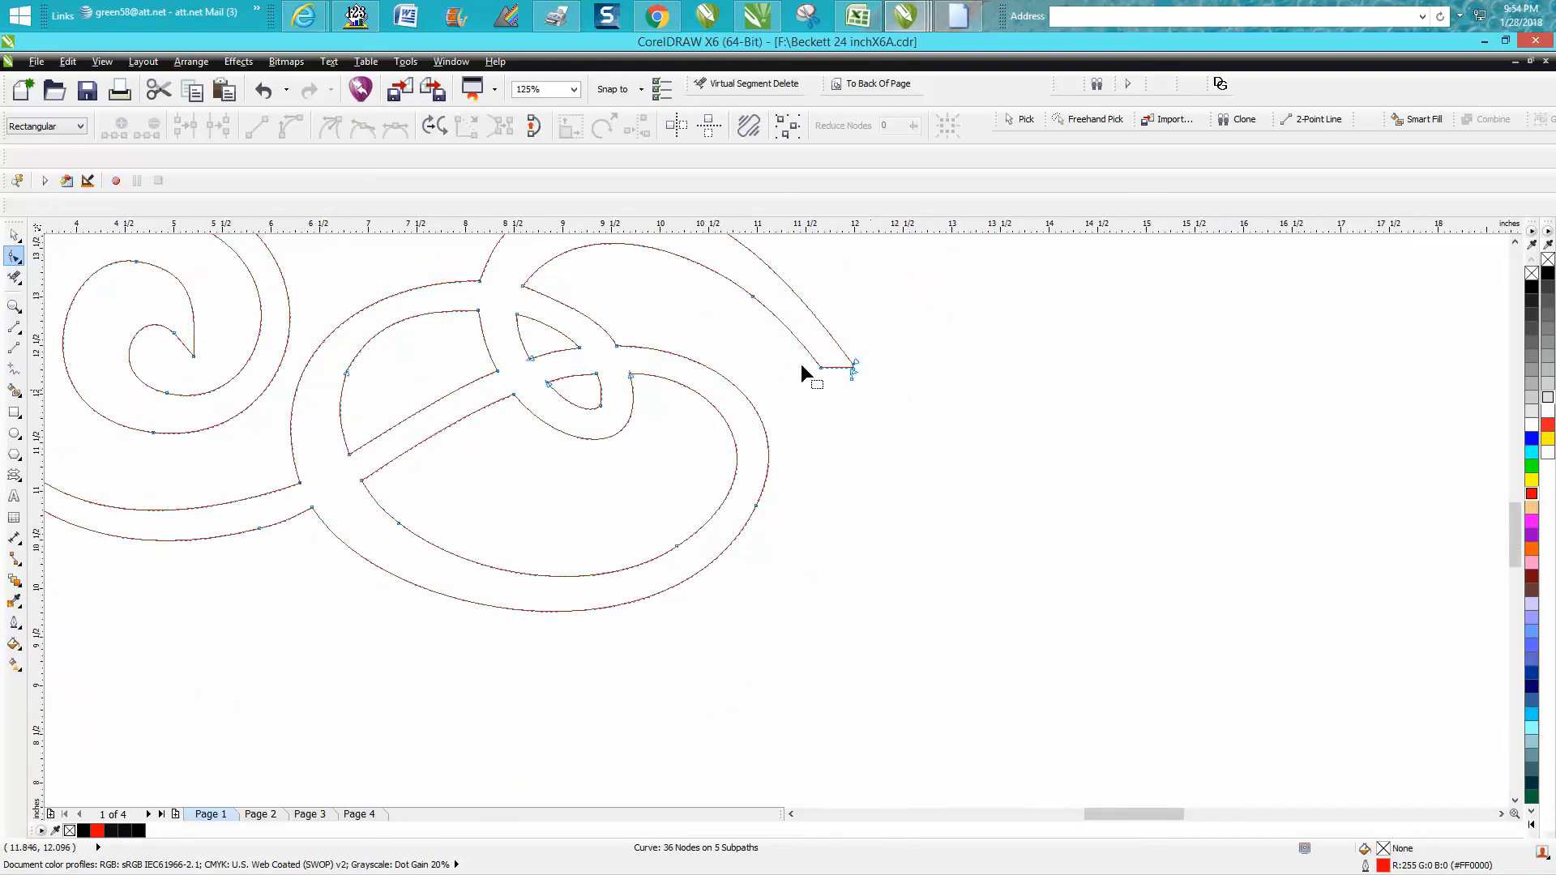
drag(868, 349, 824, 387)
click(15, 256)
double_click(977, 388)
drag(950, 417, 977, 475)
scroll(997, 475, down, 2)
scroll(1038, 483, down, 6)
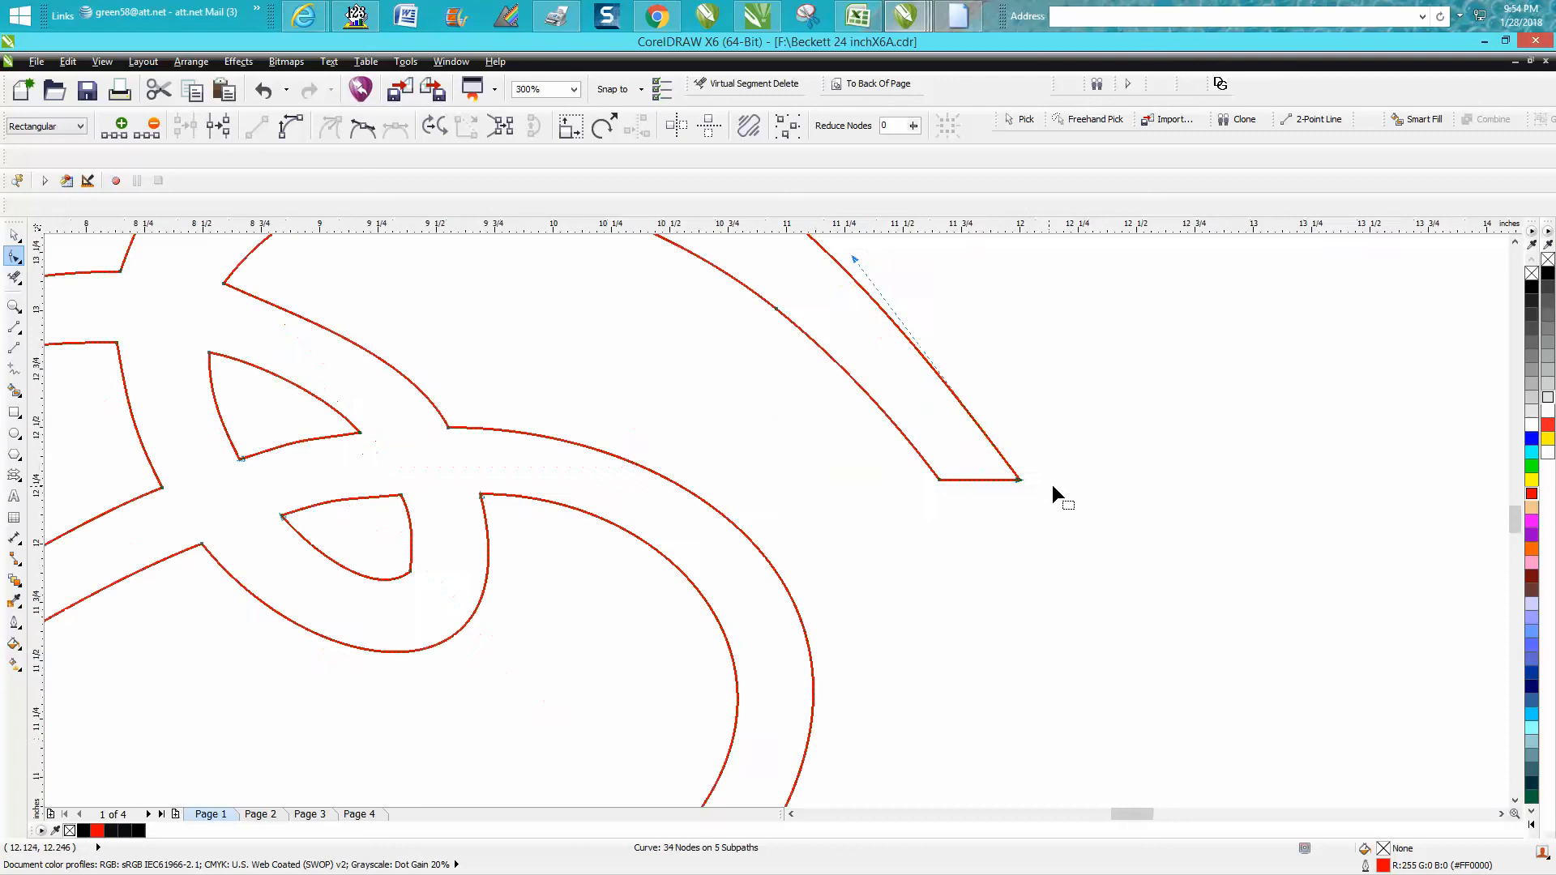
Step: Delete the extra node on the upper arm's inner edge and adjust the curve handle at the arm's base to reshape its outer edge
click(699, 283)
key(Delete)
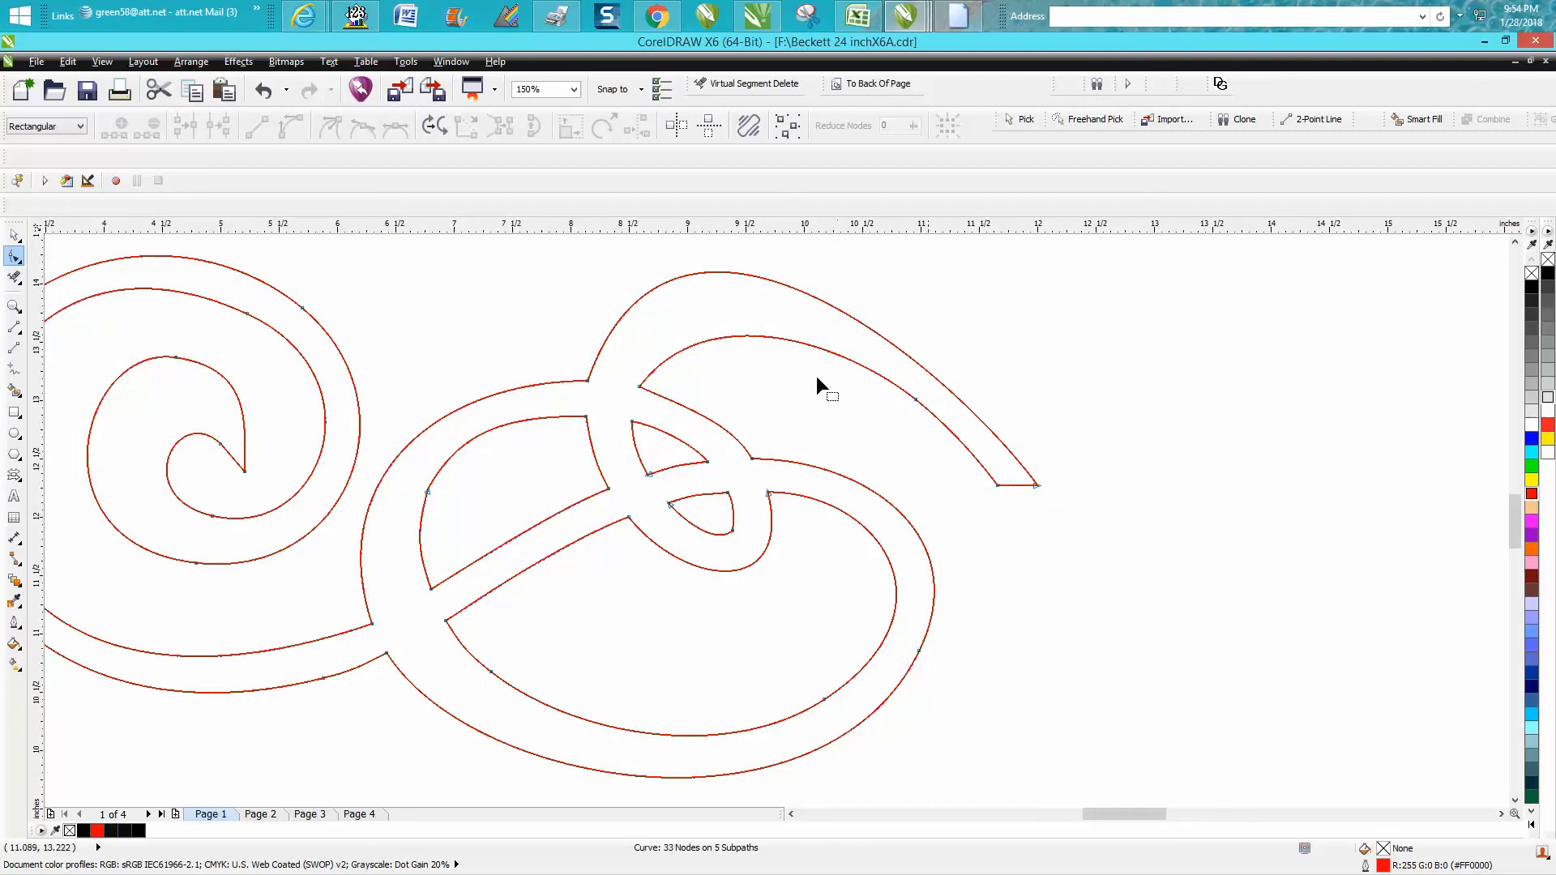
click(589, 381)
scroll(765, 357, down, 2)
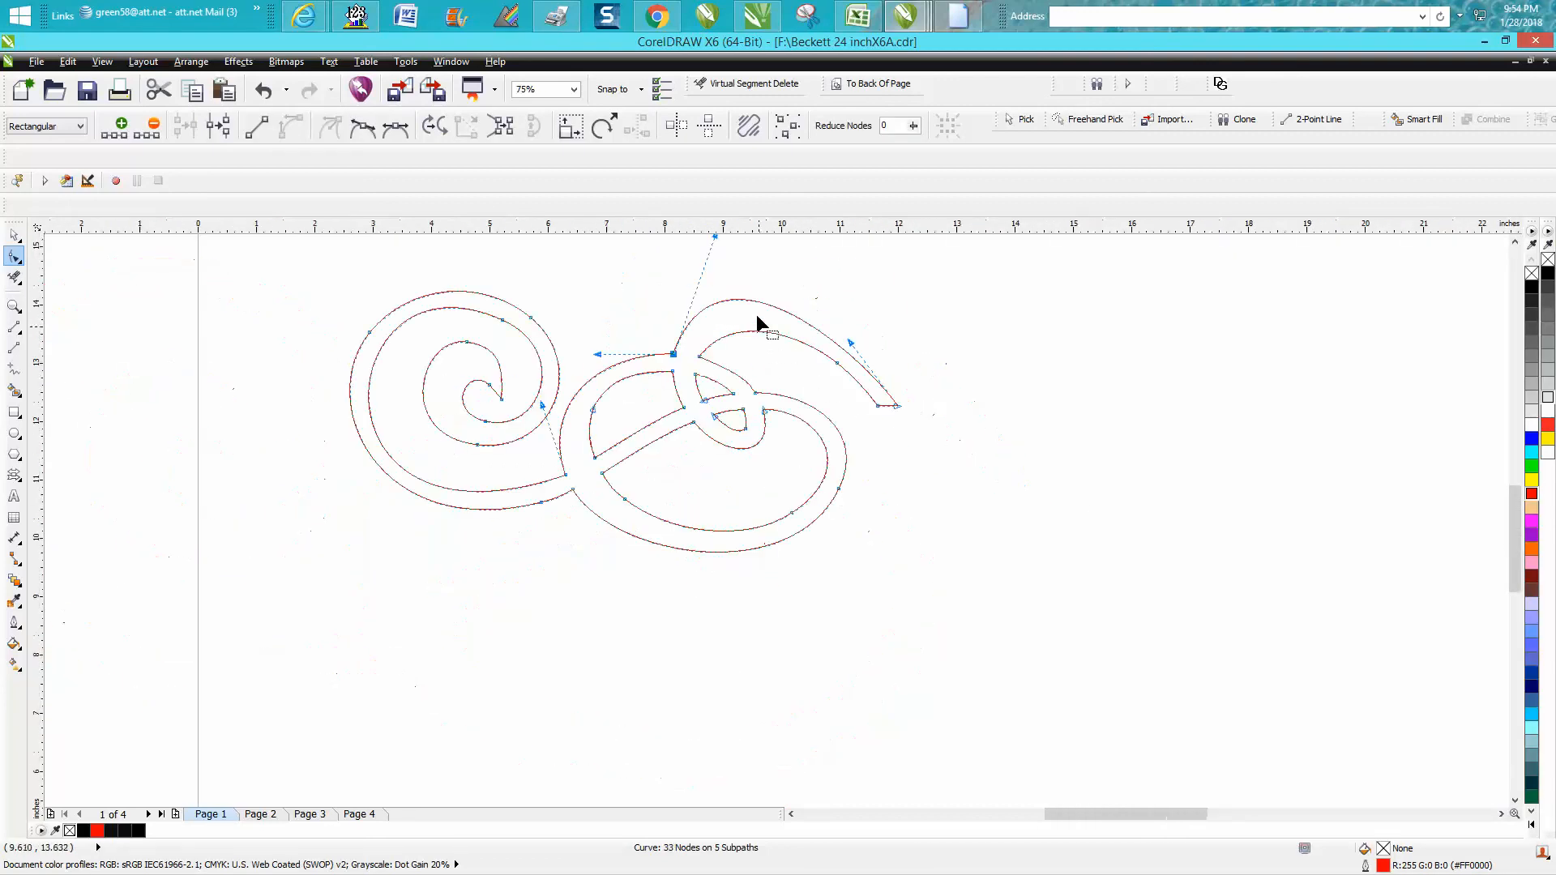
click(717, 237)
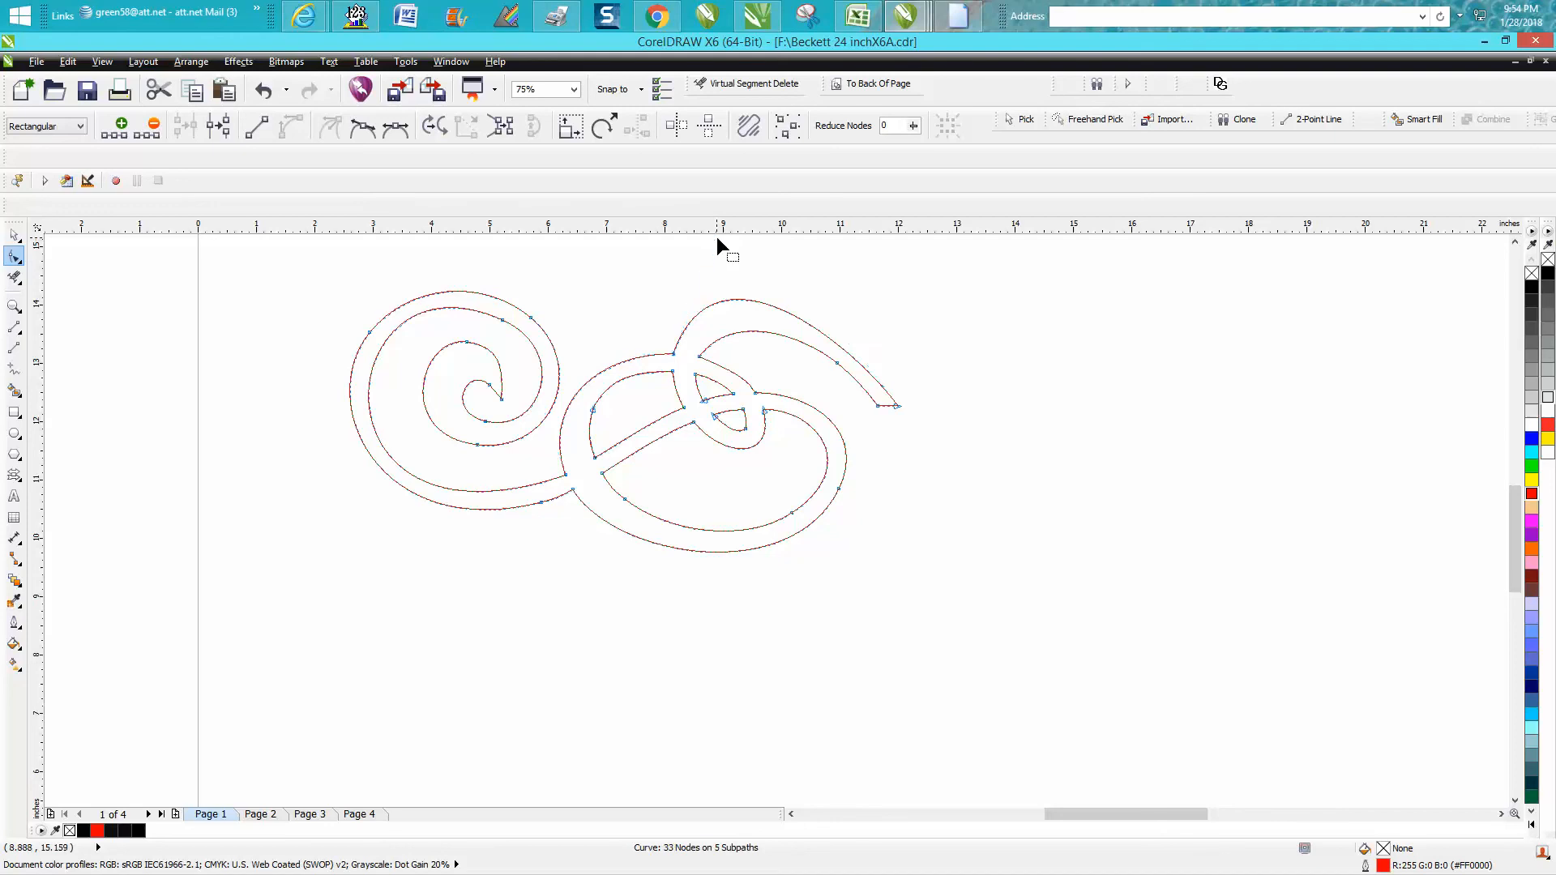
click(674, 367)
drag(717, 250, 739, 259)
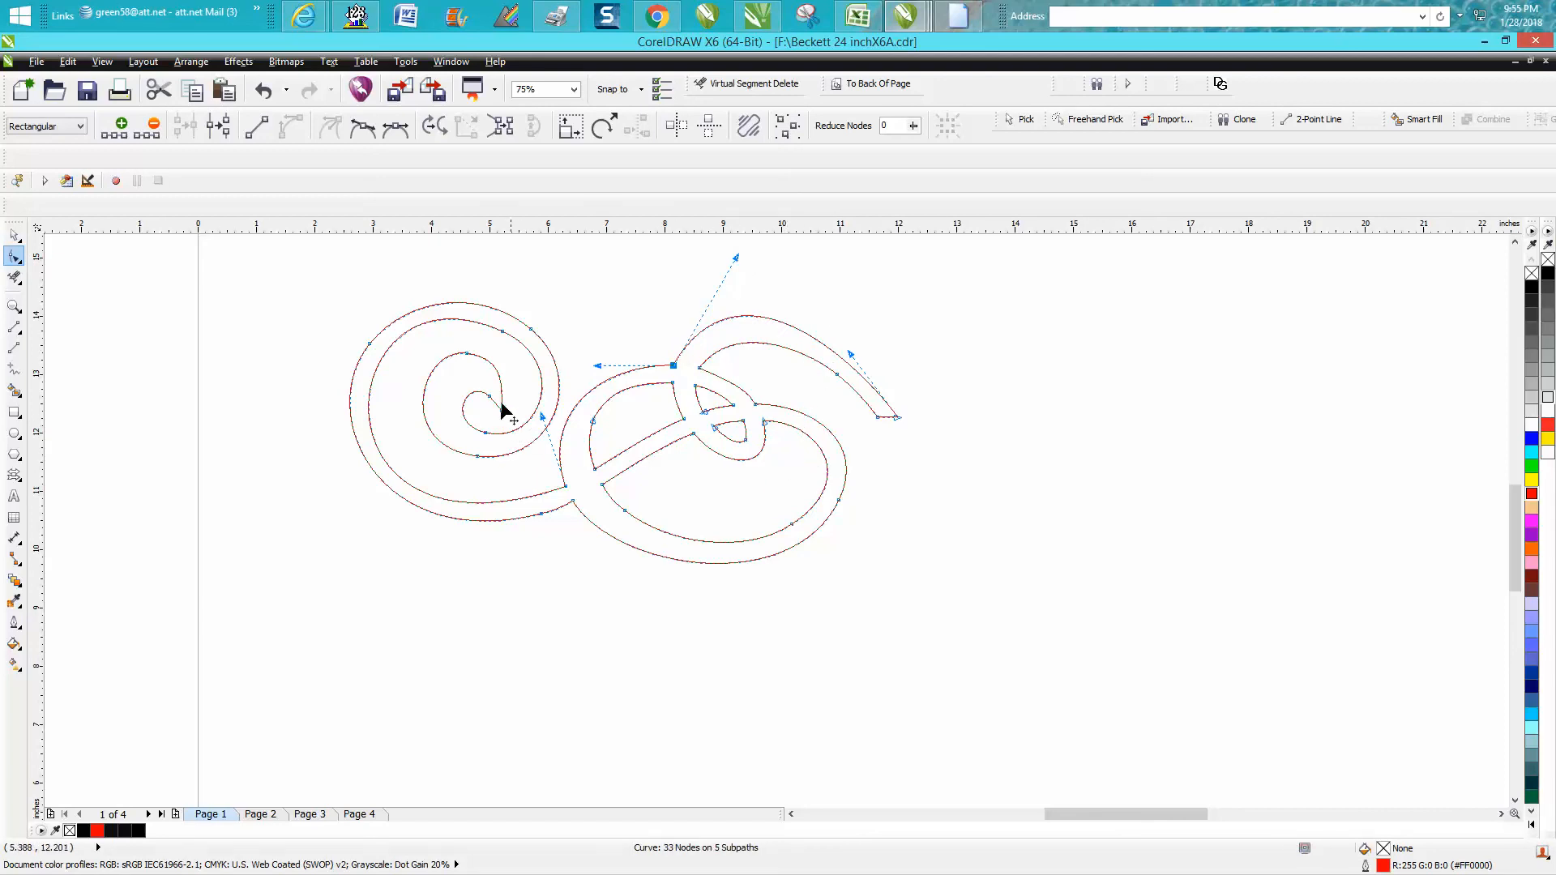
Step: Adjust the curve handle of the upper-right node on the spiral's outer edge to round the top of the spiral
click(531, 329)
drag(485, 289, 481, 284)
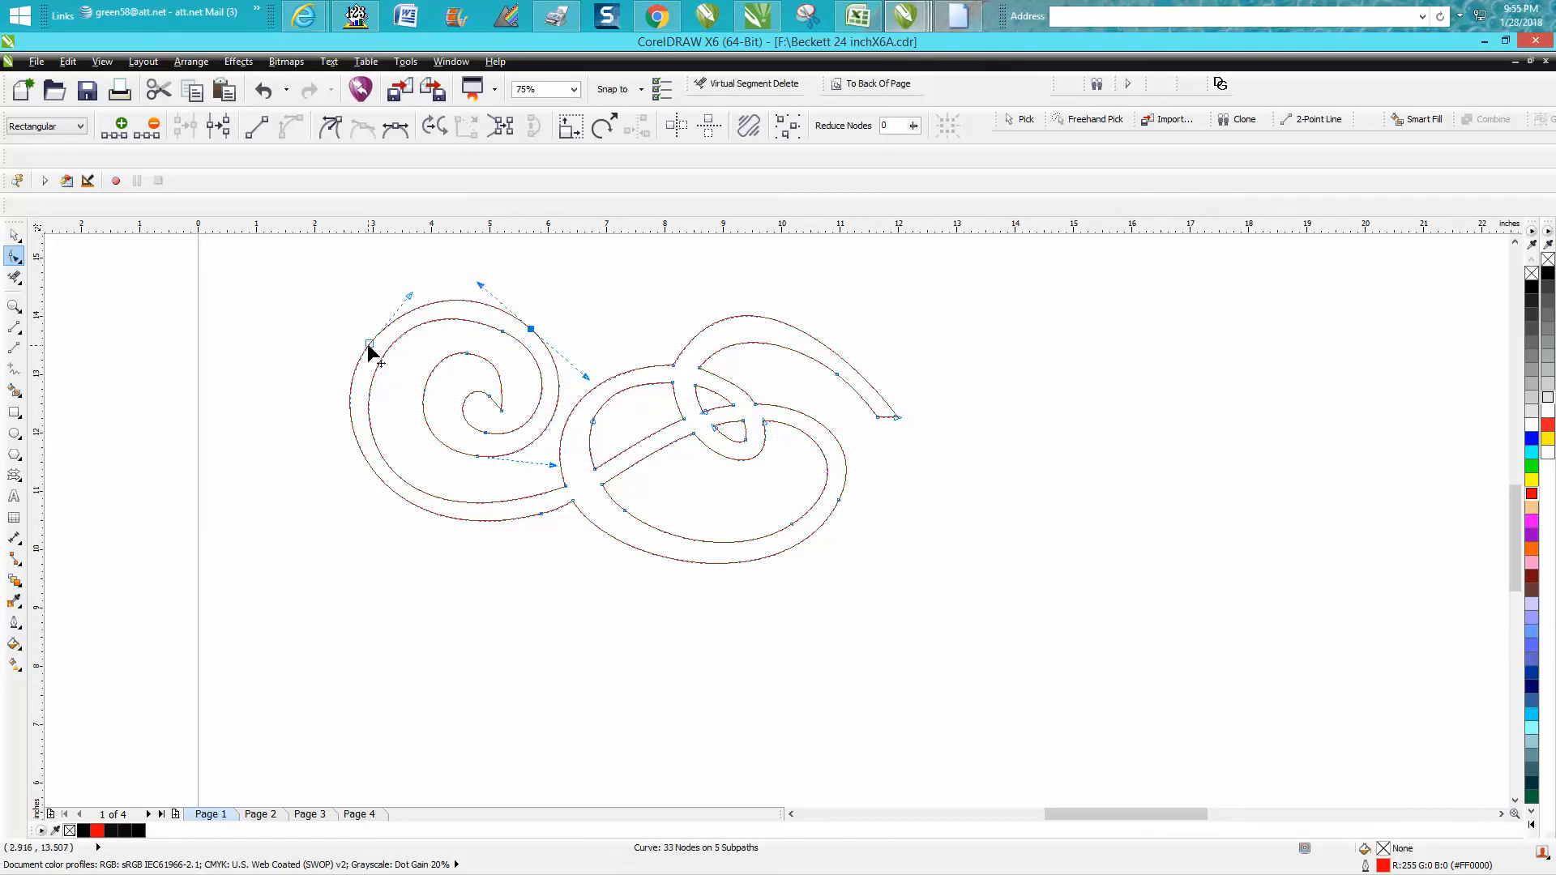
click(13, 236)
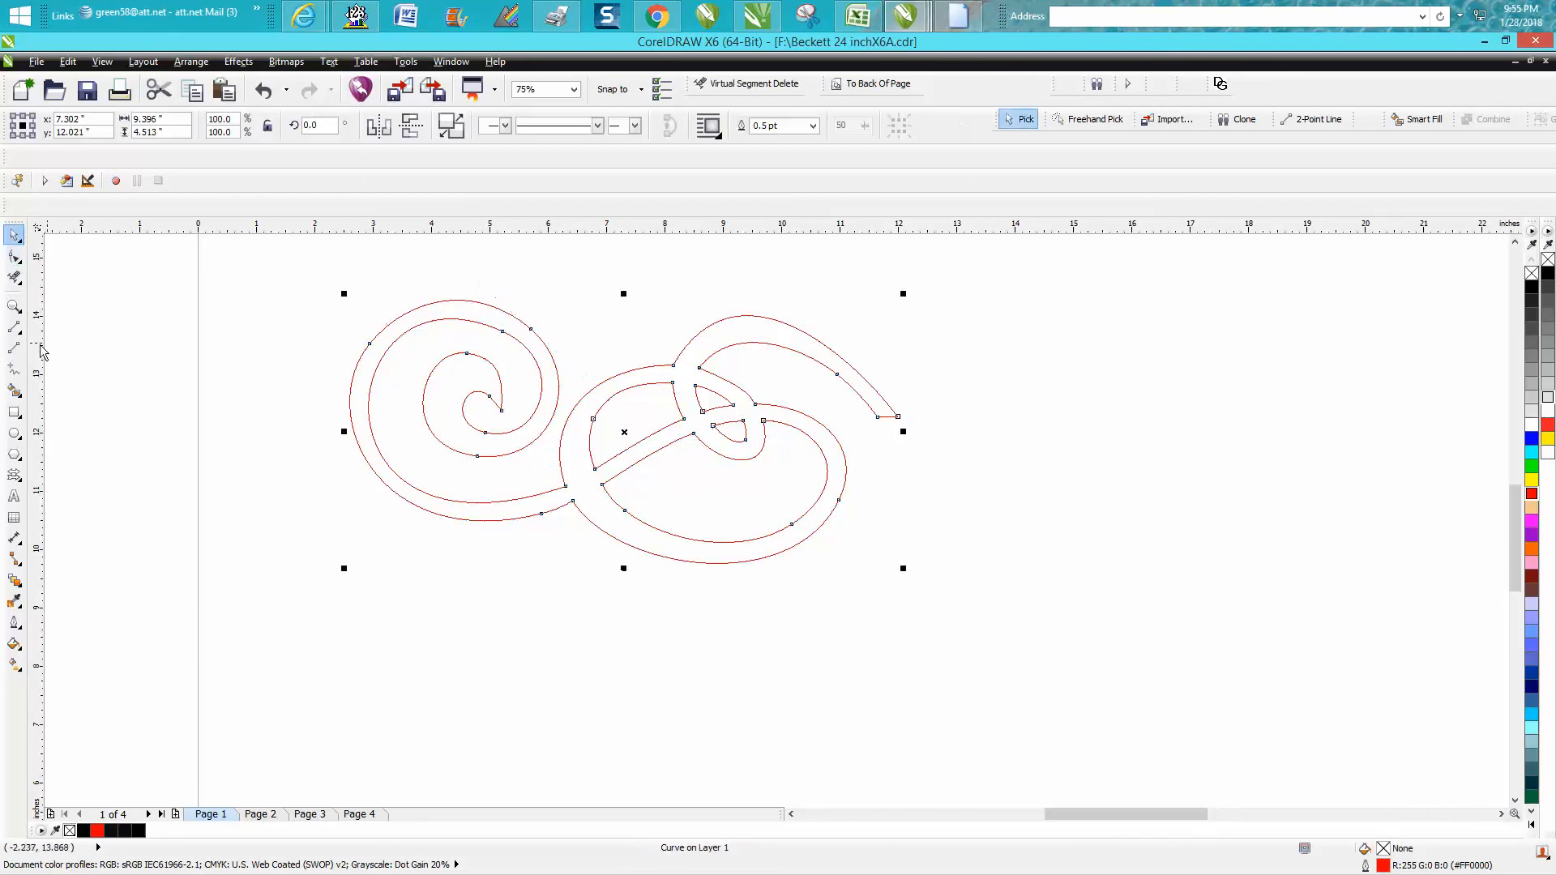
Step: Fill the ornament half with solid black using Smart Fill and remove its outline
click(13, 390)
click(459, 373)
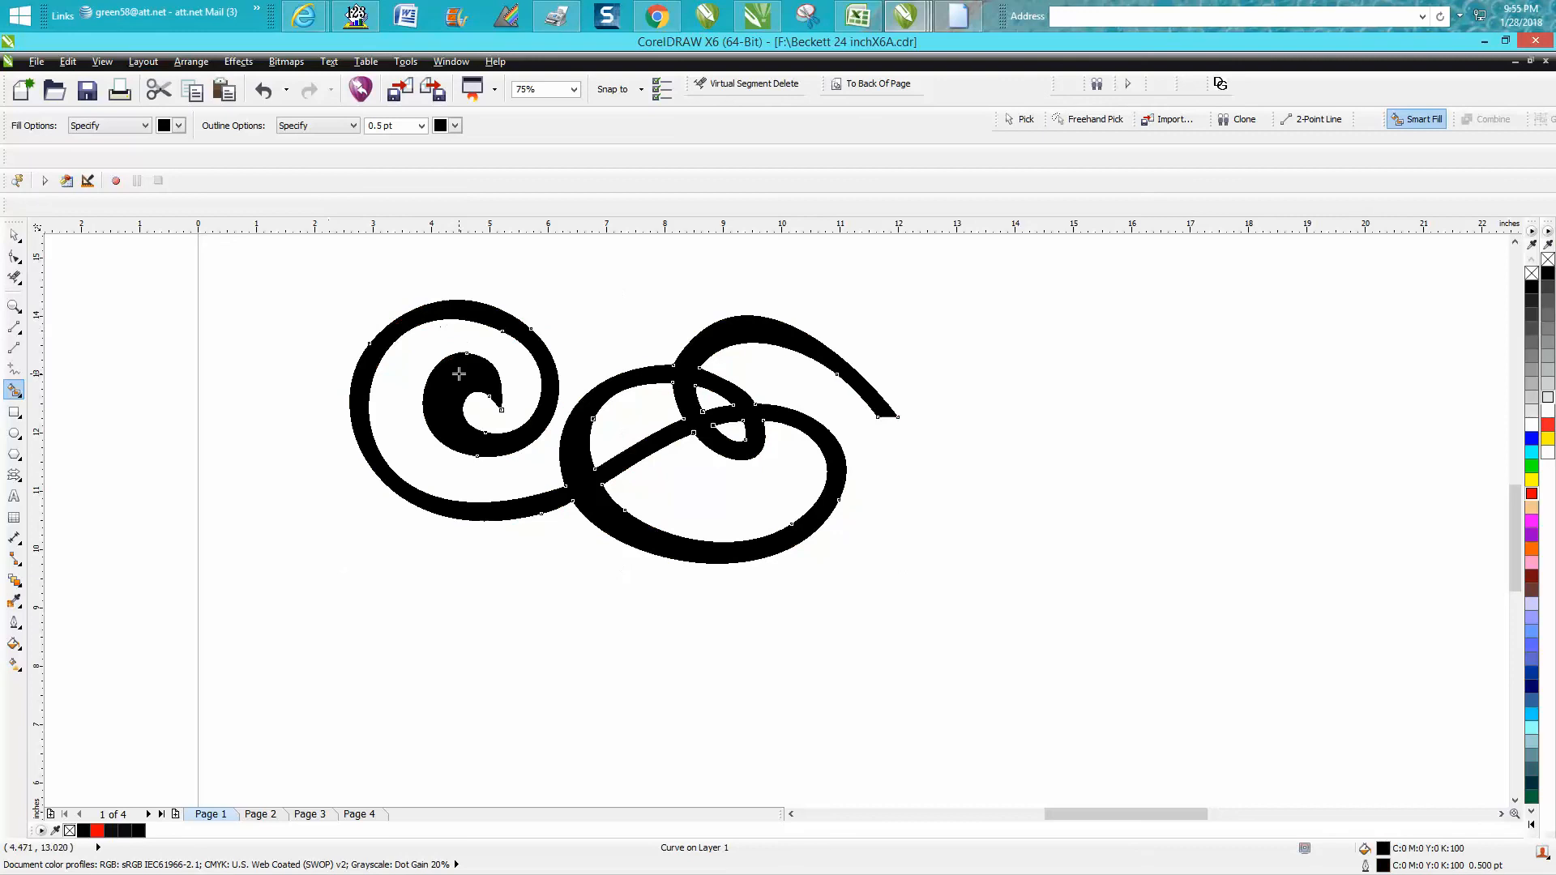
click(14, 235)
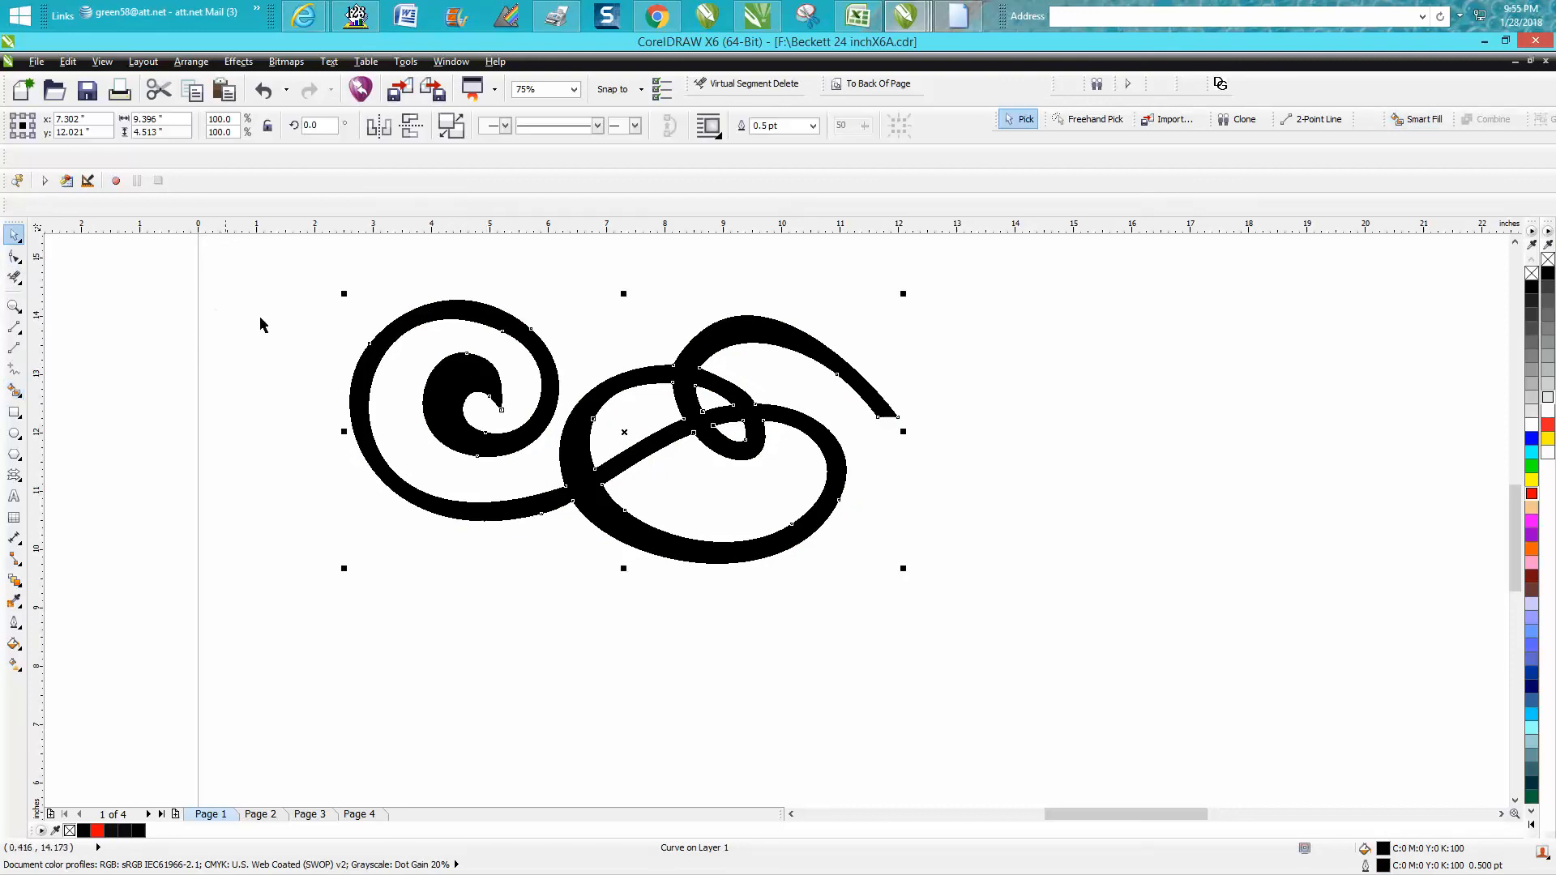
right_click(1531, 275)
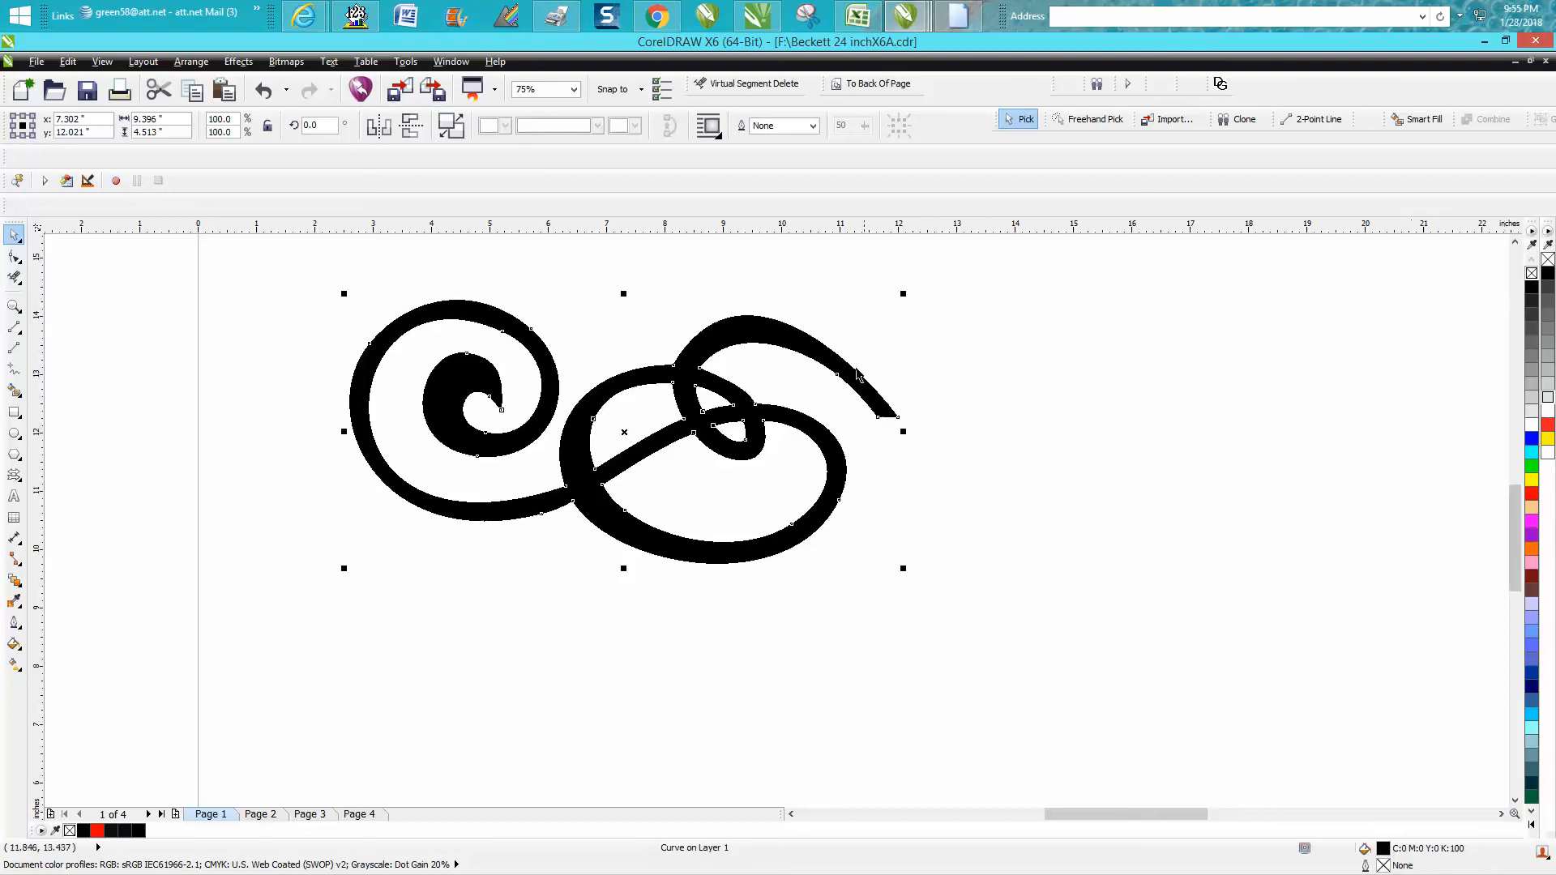
Step: Create a horizontally mirrored copy of the filled half on its right side so the arm tips meet in the middle
key(Escape)
drag(344, 432, 923, 491)
scroll(888, 487, down, 1)
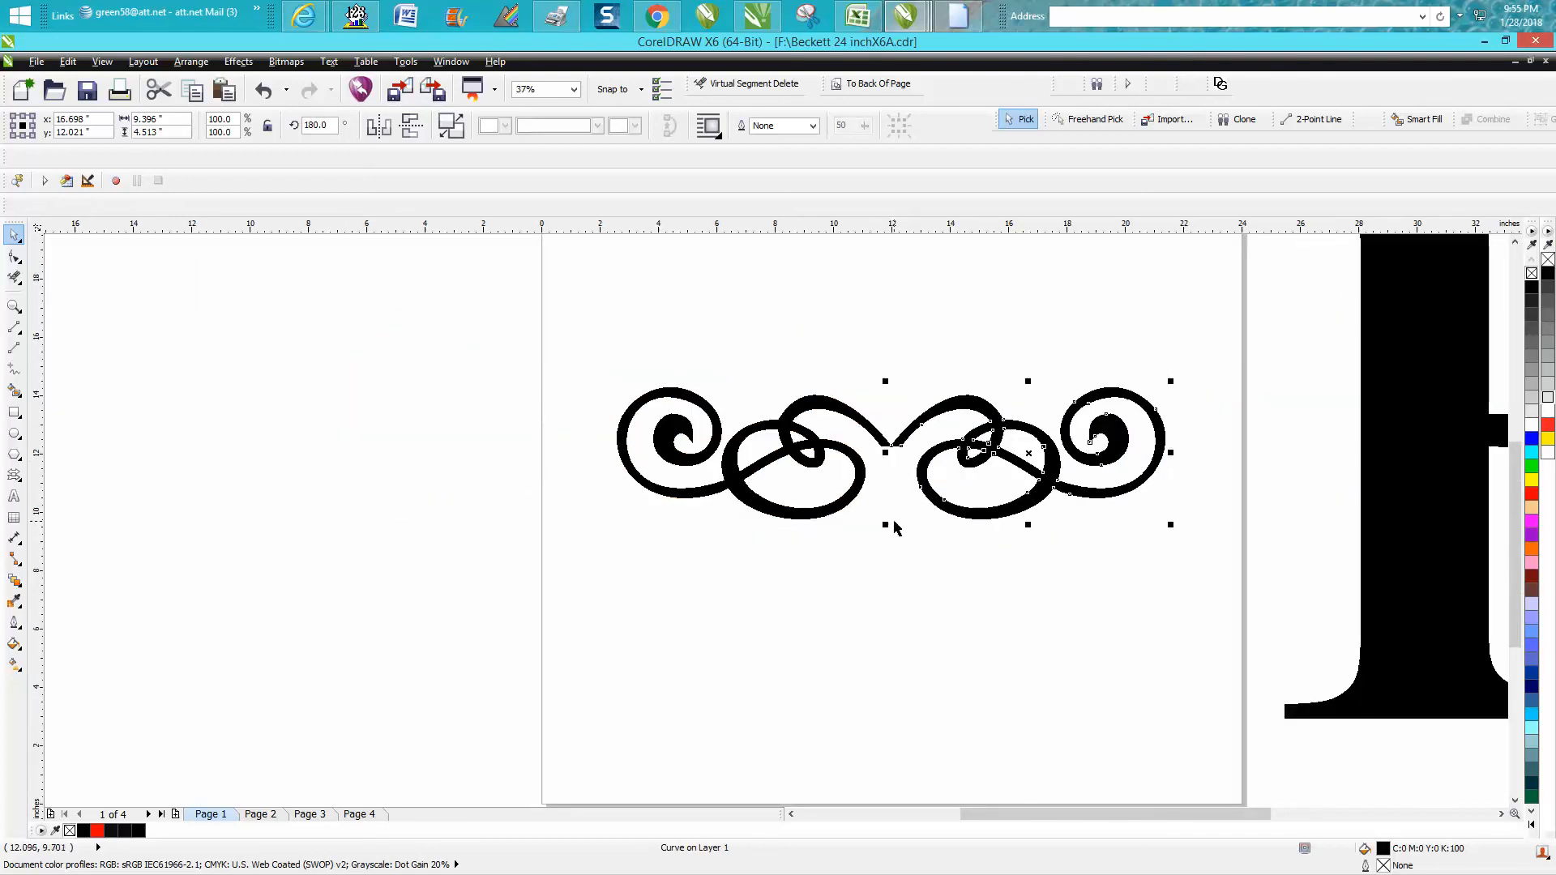
Step: Group both halves into one ornament and move it down into the lower part of the page
scroll(892, 525, down, 1)
drag(711, 440, 1033, 539)
key(ctrl+g)
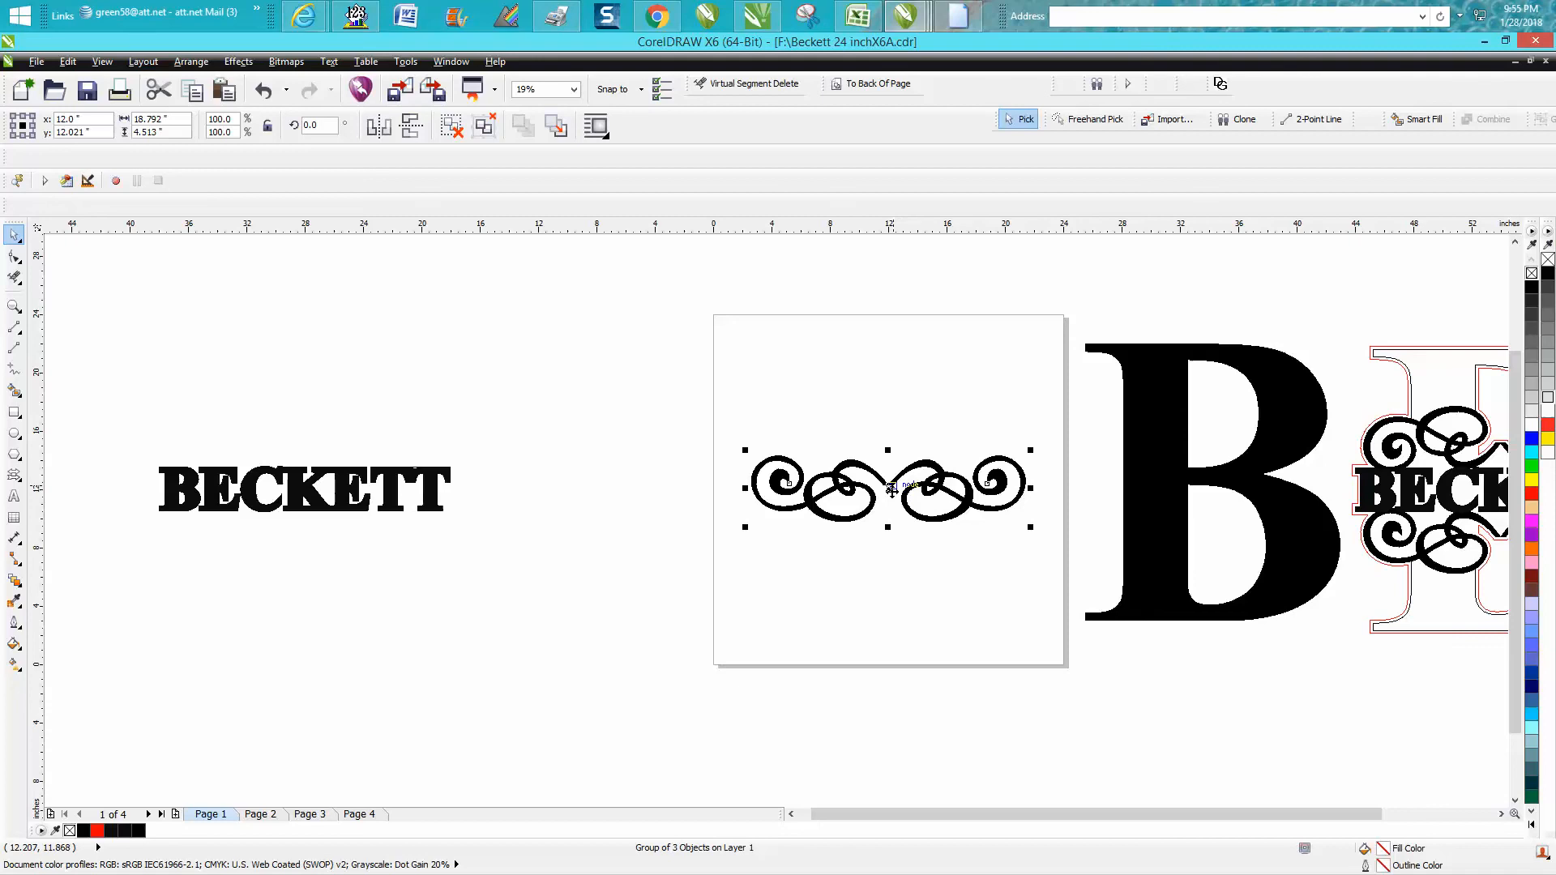
drag(892, 488, 896, 583)
Step: Group the letters of the name left of the page and center the group on the page
click(305, 496)
drag(136, 442, 511, 532)
key(ctrl+g)
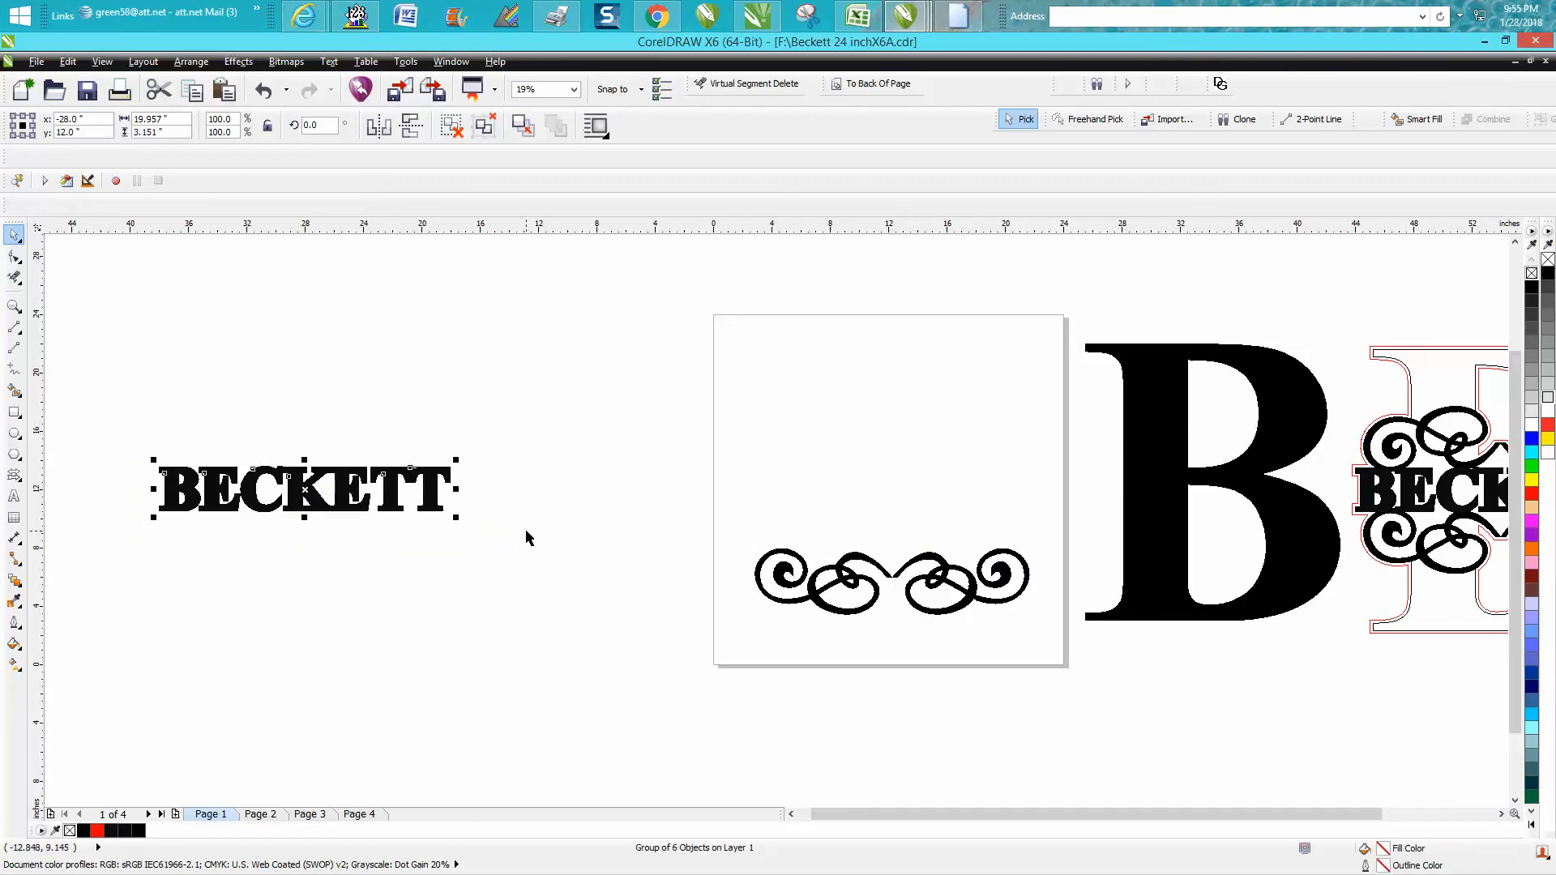
key(p)
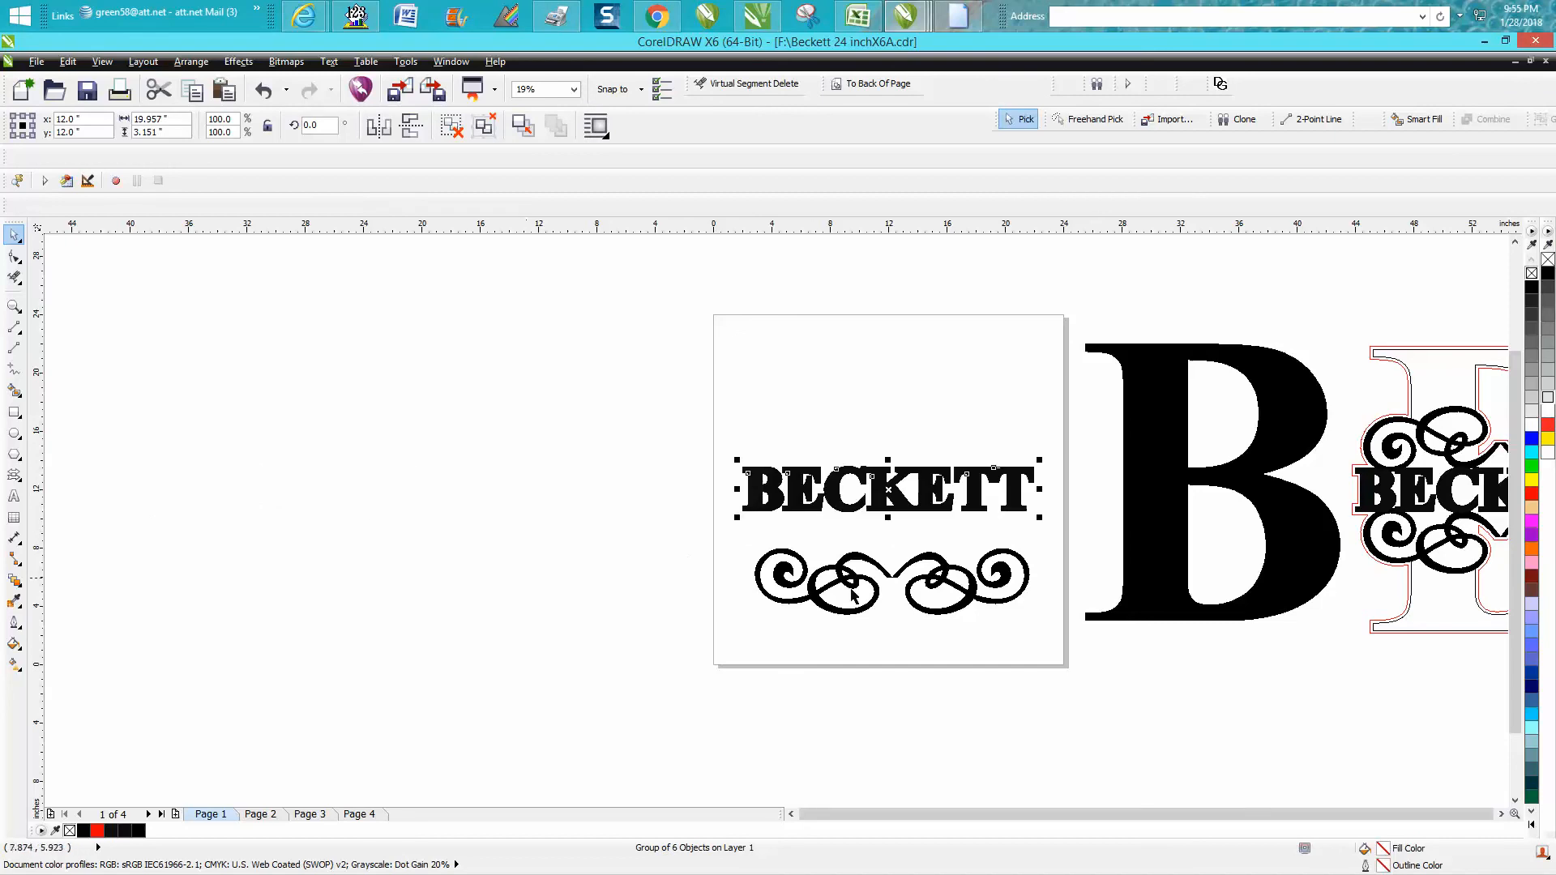
Step: Center the ornament on the page, then move it straight down to the underside of the name lettering, at Y about 8.39 inches
click(895, 583)
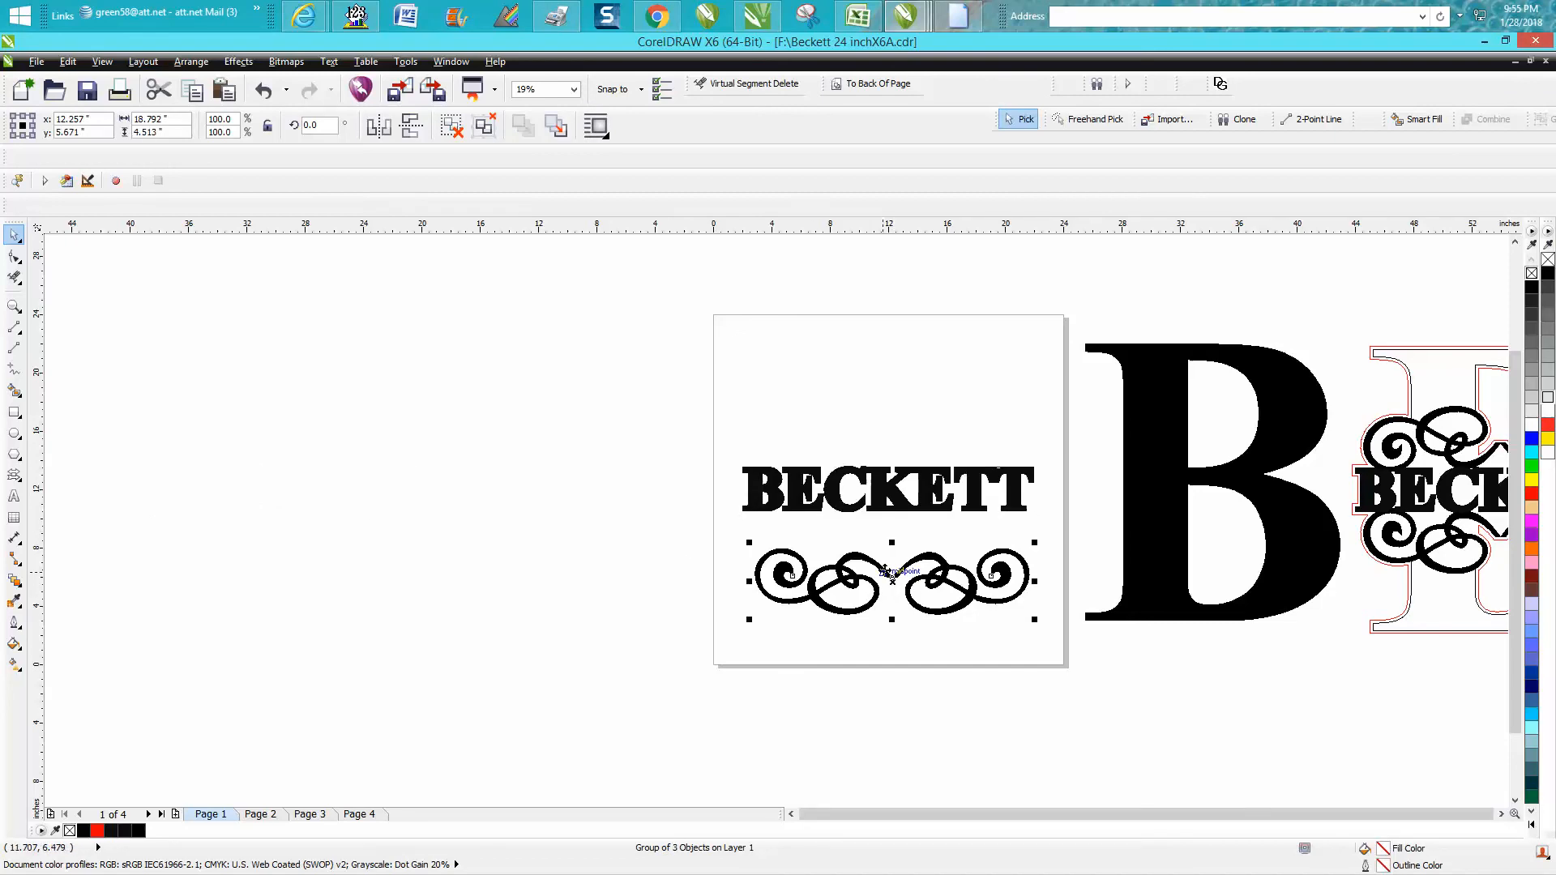
key(p)
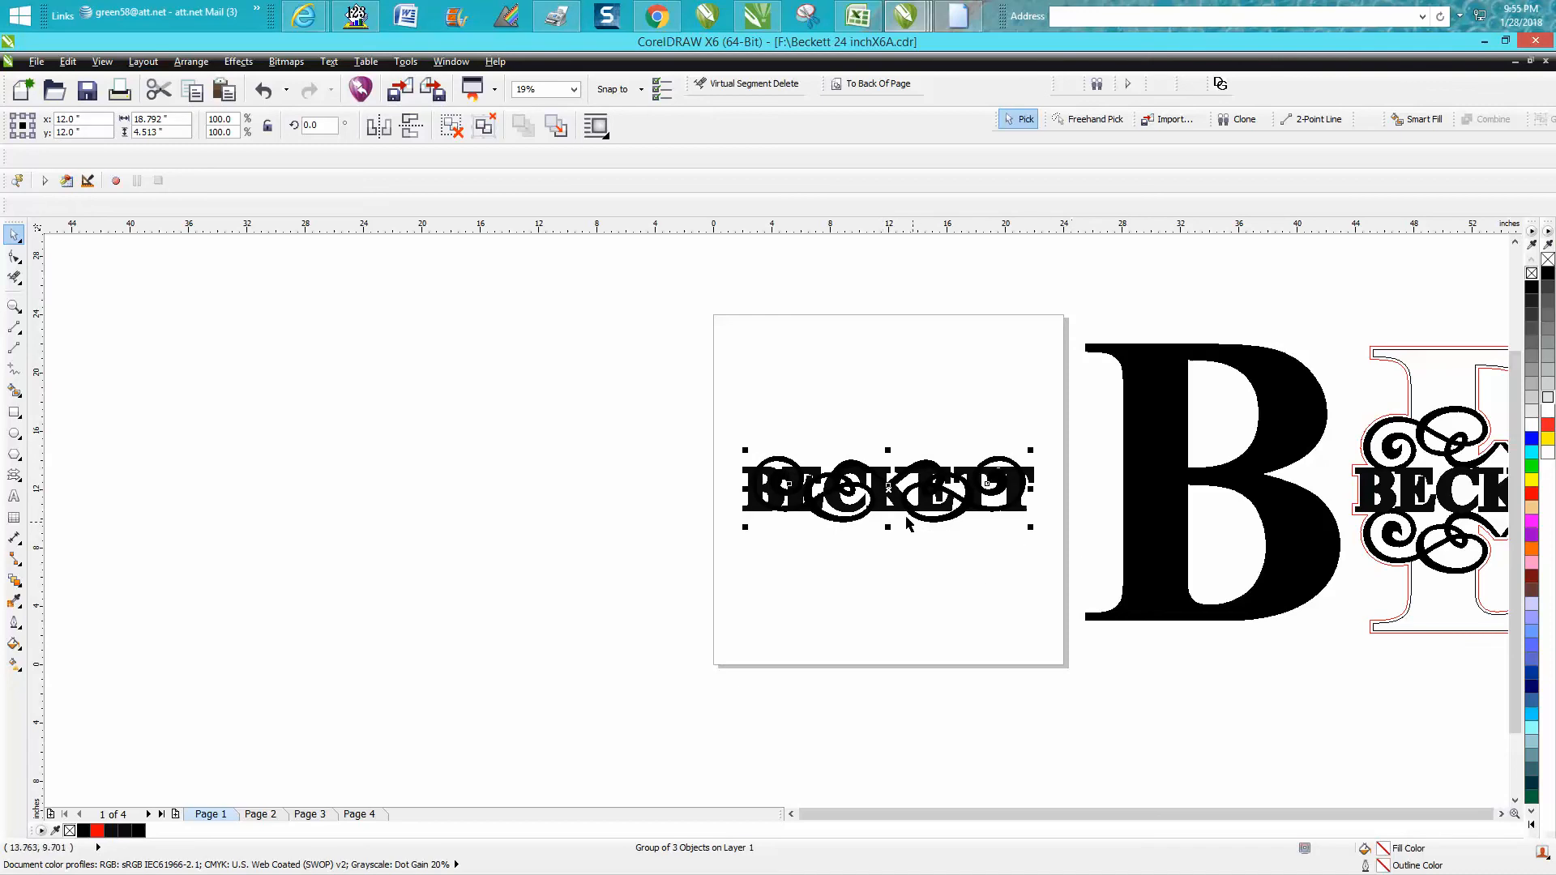
drag(889, 488, 890, 541)
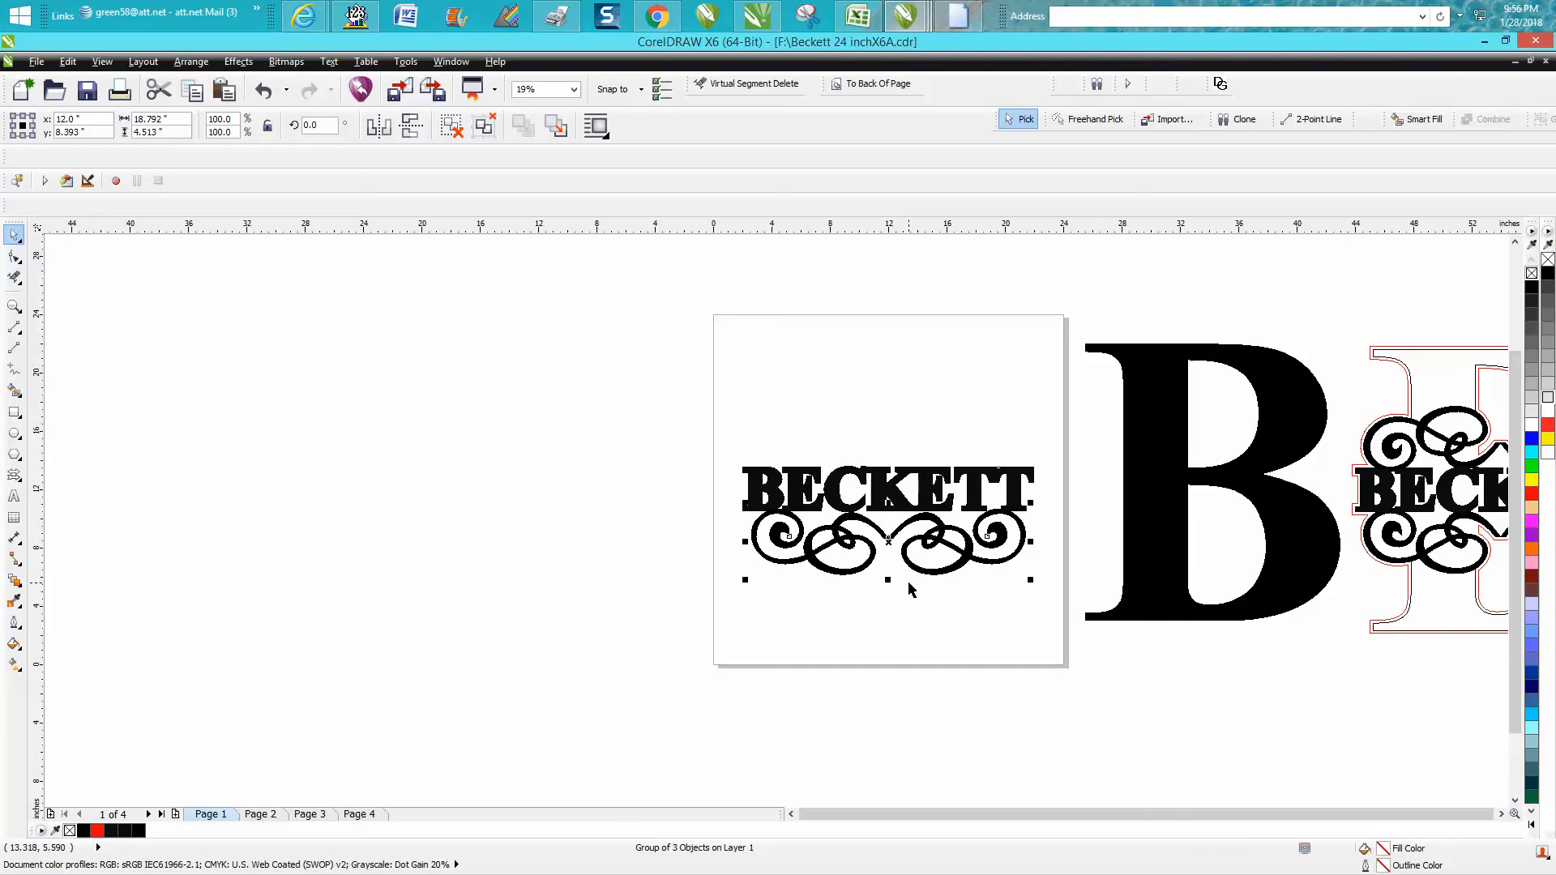
Step: Place a vertically mirrored copy of the ornament straight above the name lettering, at Y about 15.73 inches
click(419, 132)
drag(889, 542, 879, 440)
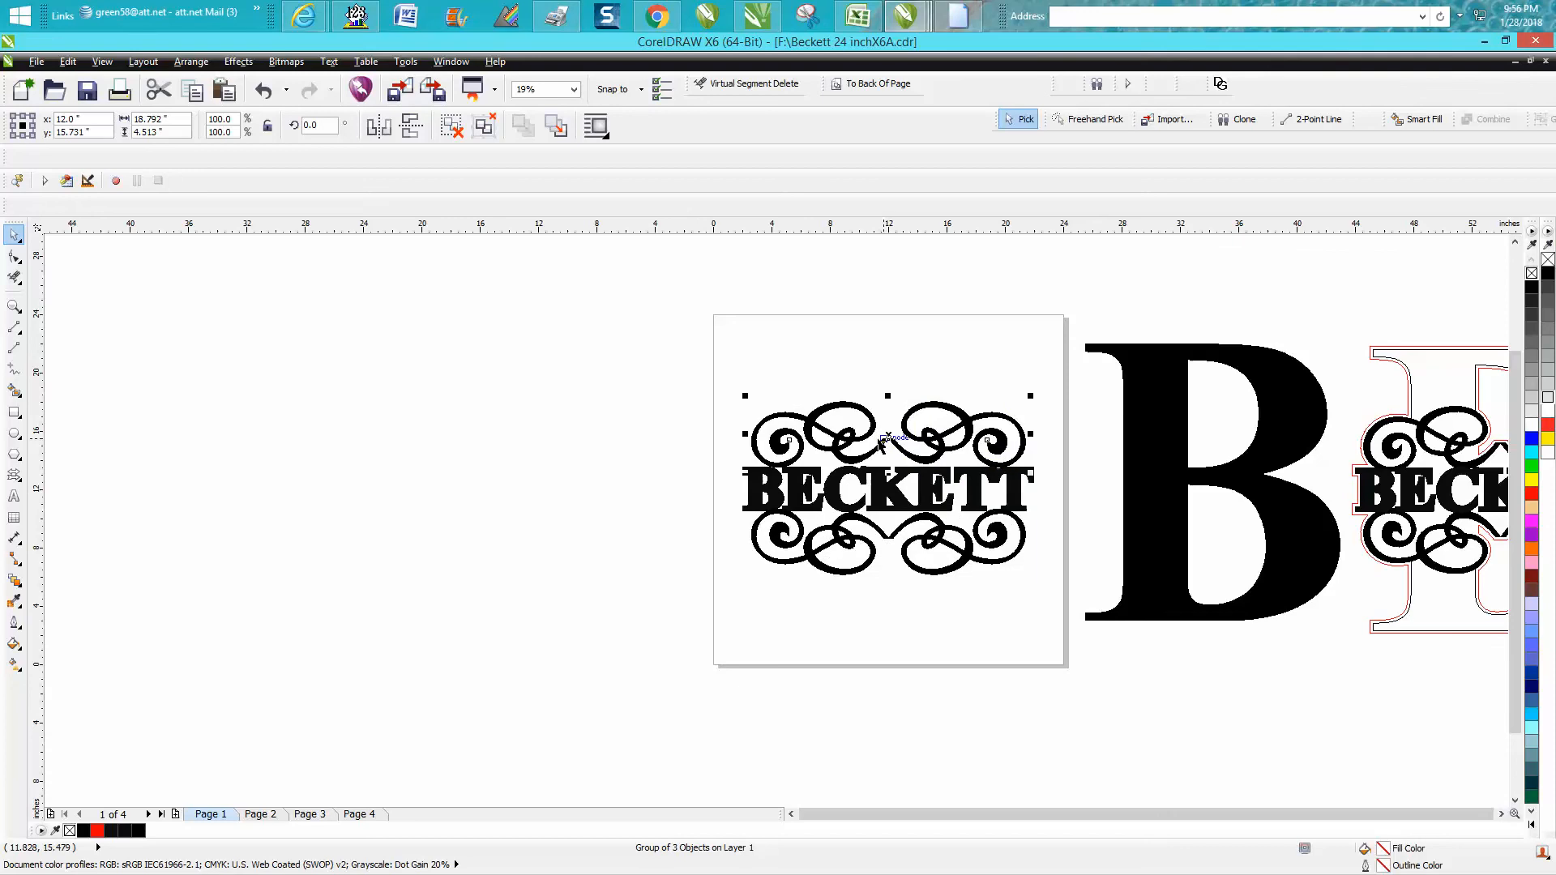
click(884, 608)
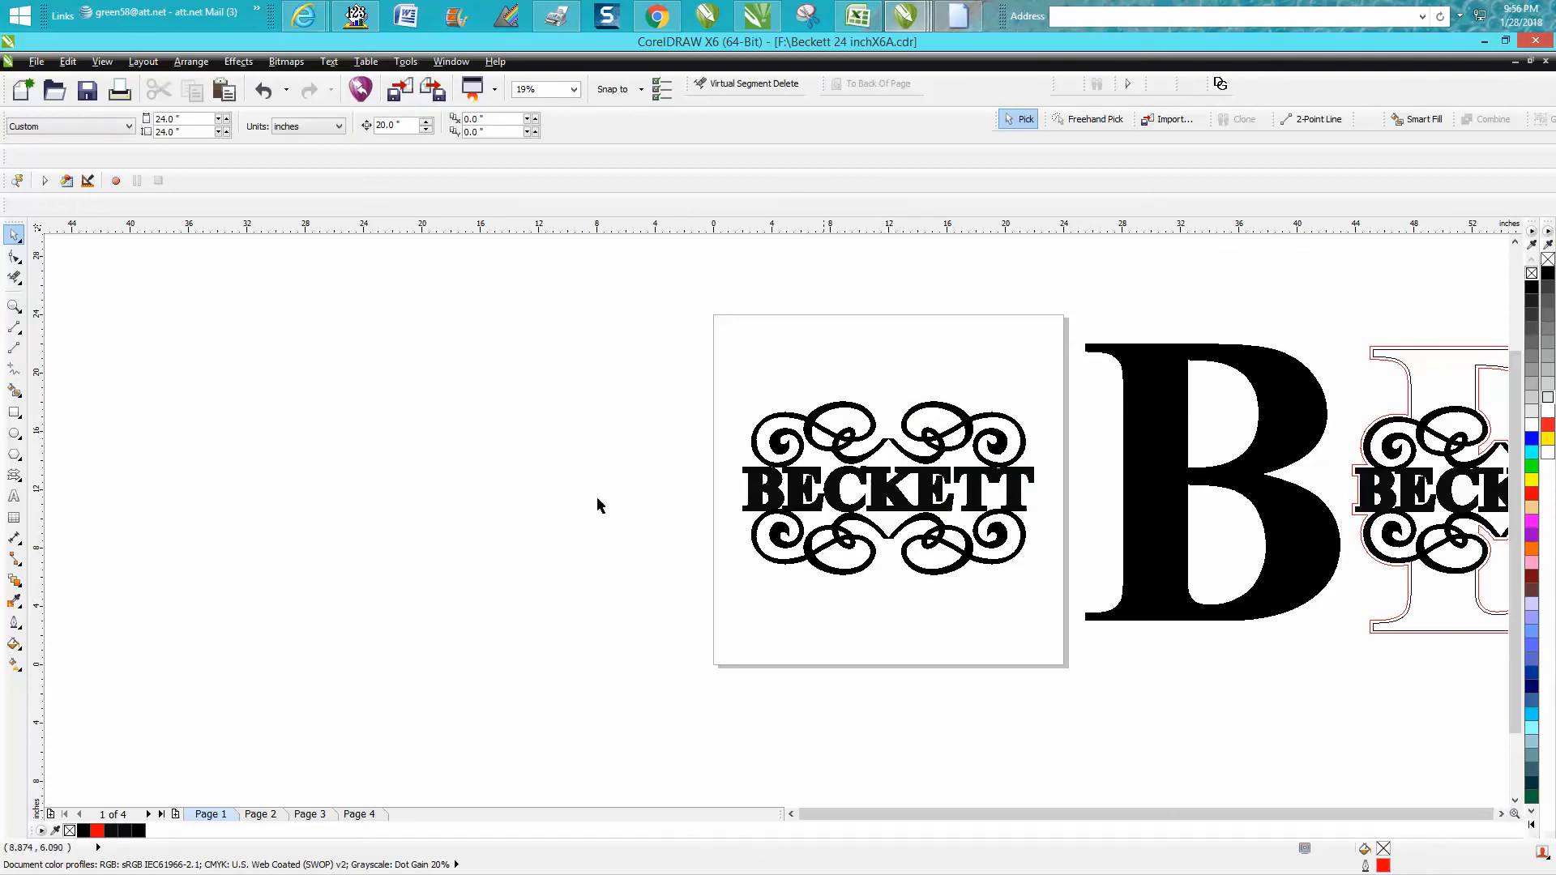
Step: Examine up close how the upper and lower ornaments meet the name lettering
click(14, 307)
drag(690, 379, 1075, 634)
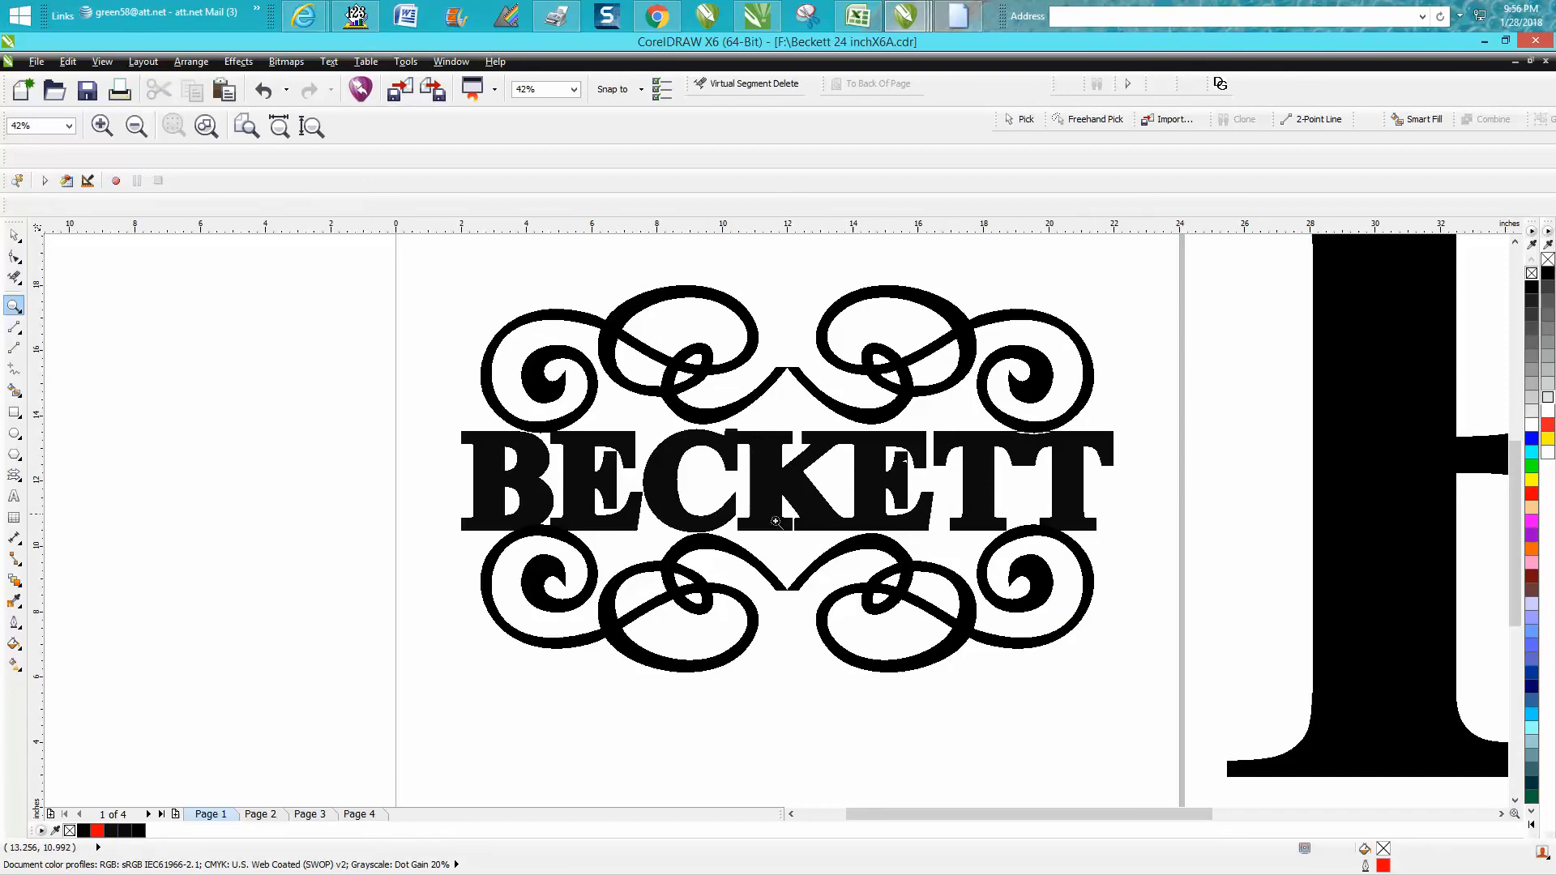
scroll(1003, 455, down, 2)
drag(735, 370, 1095, 578)
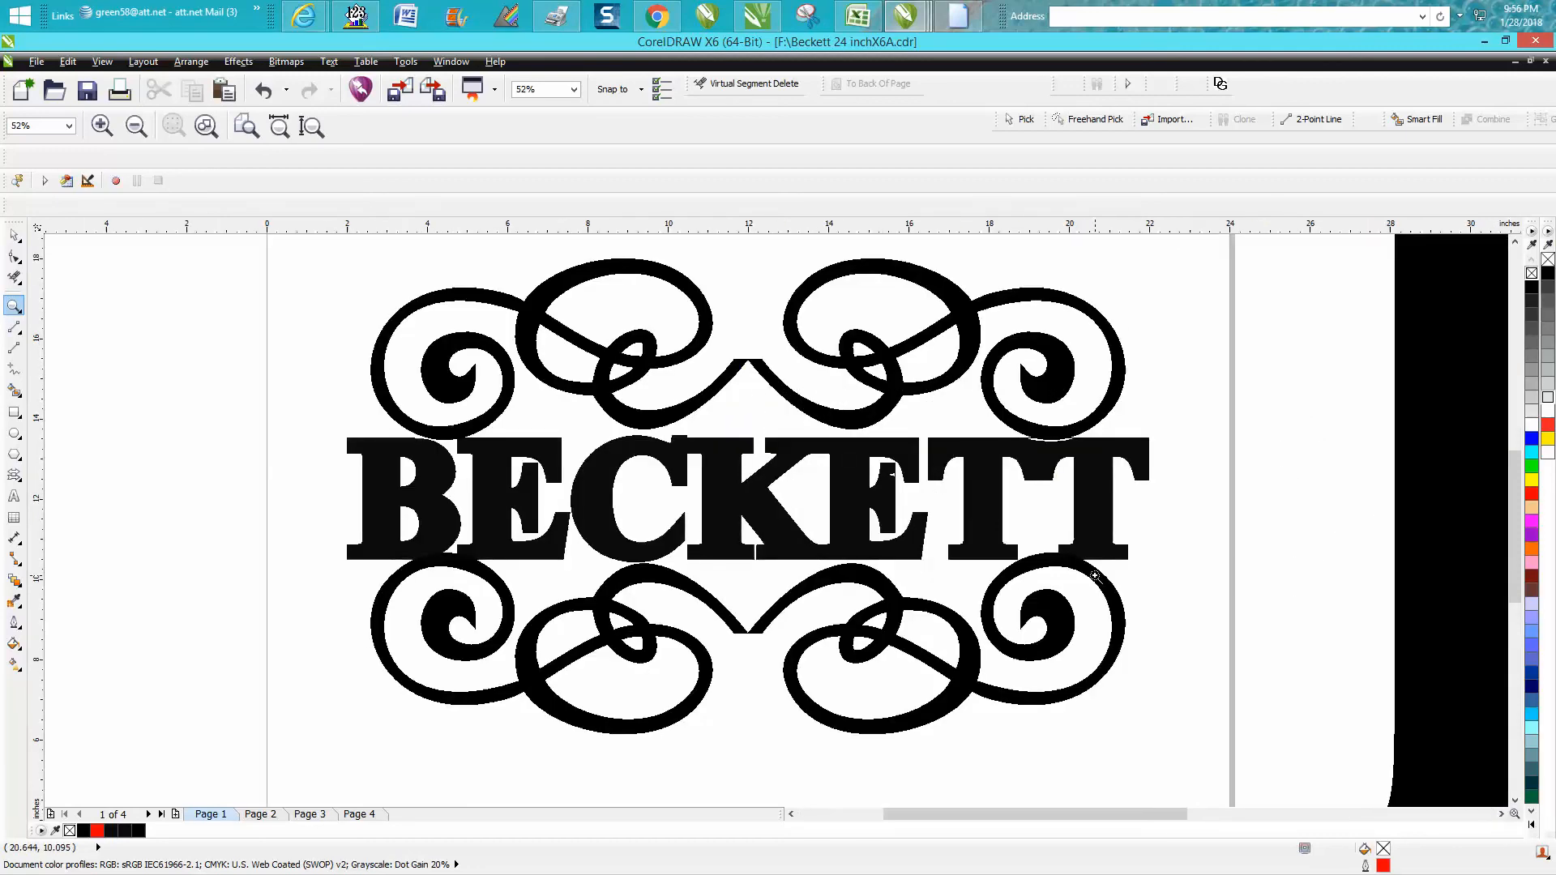